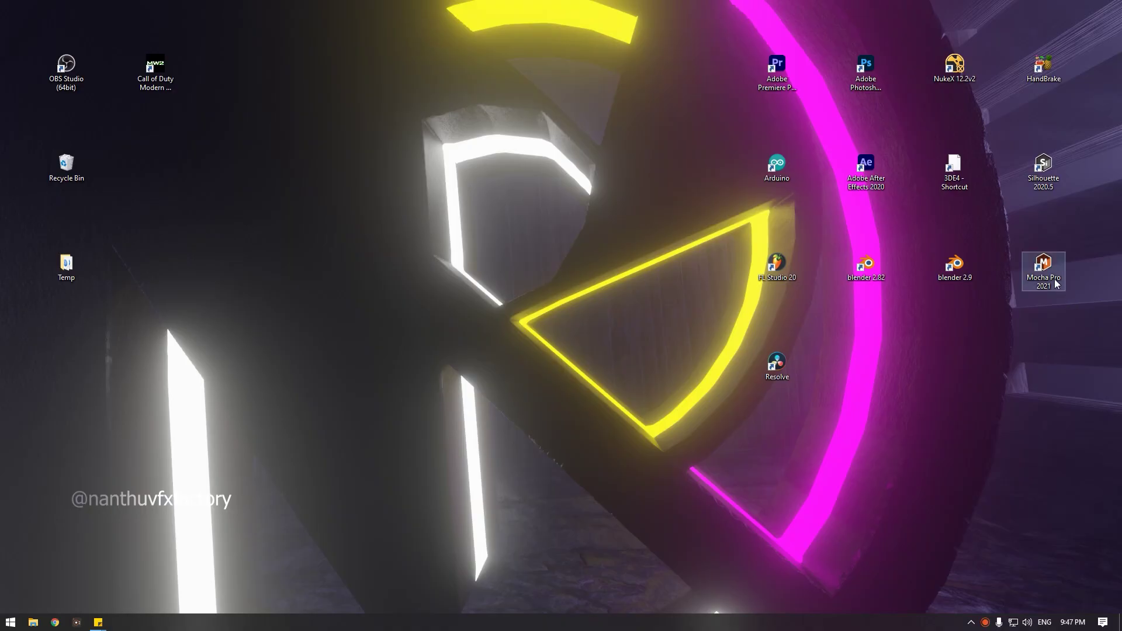
Launch Mocha Pro 2021 and start a new project
left_click(1054, 278)
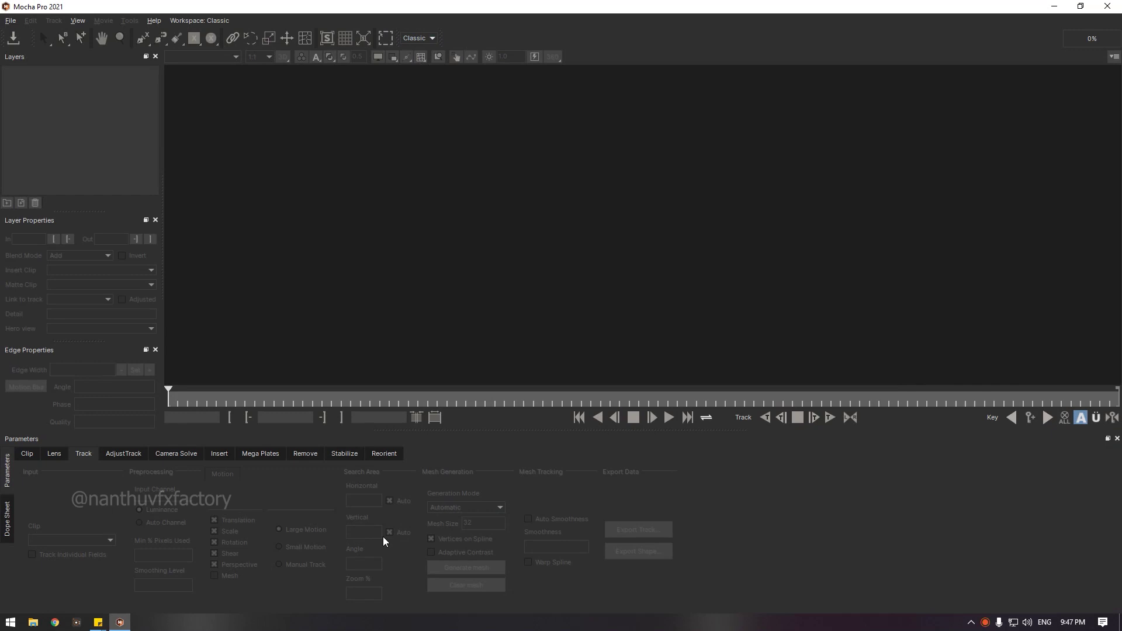
left_click(8, 21)
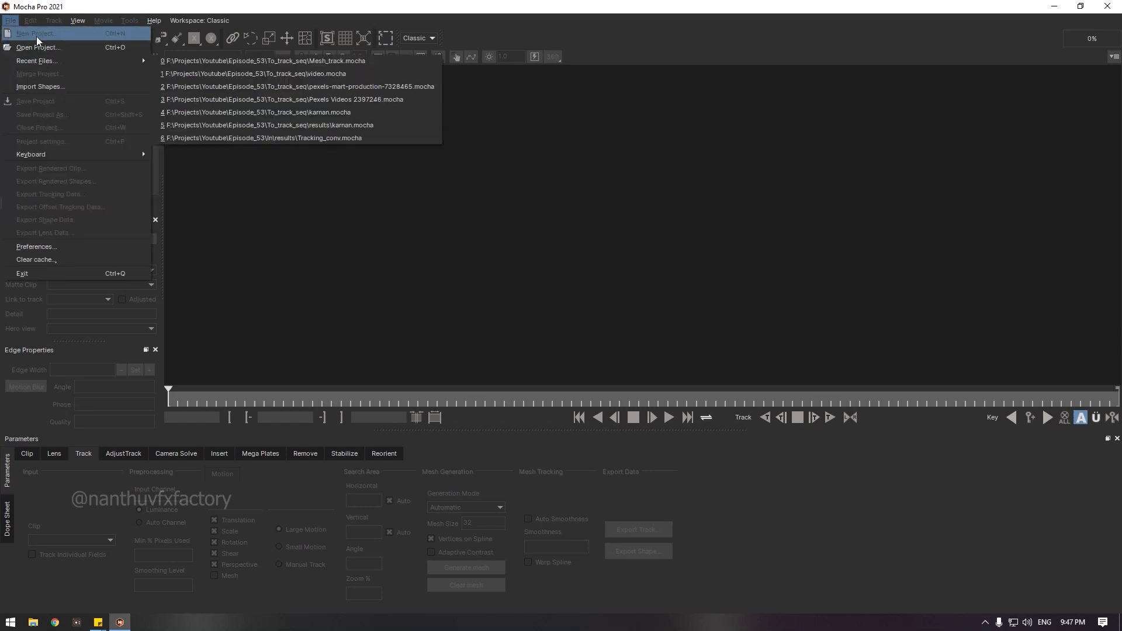
left_click(36, 36)
left_click_drag(545, 75, 710, 70)
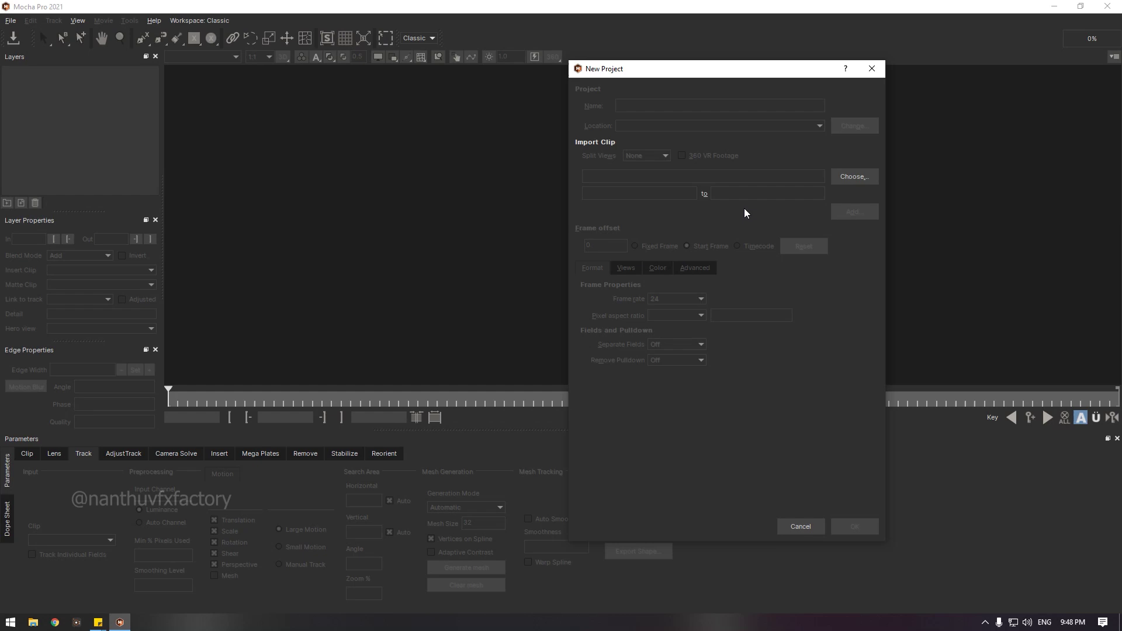
Import the image sequence starting at Mesh_track.0355 and create the Mesh_track project, overwriting the existing project file
left_click(845, 178)
left_click(700, 184)
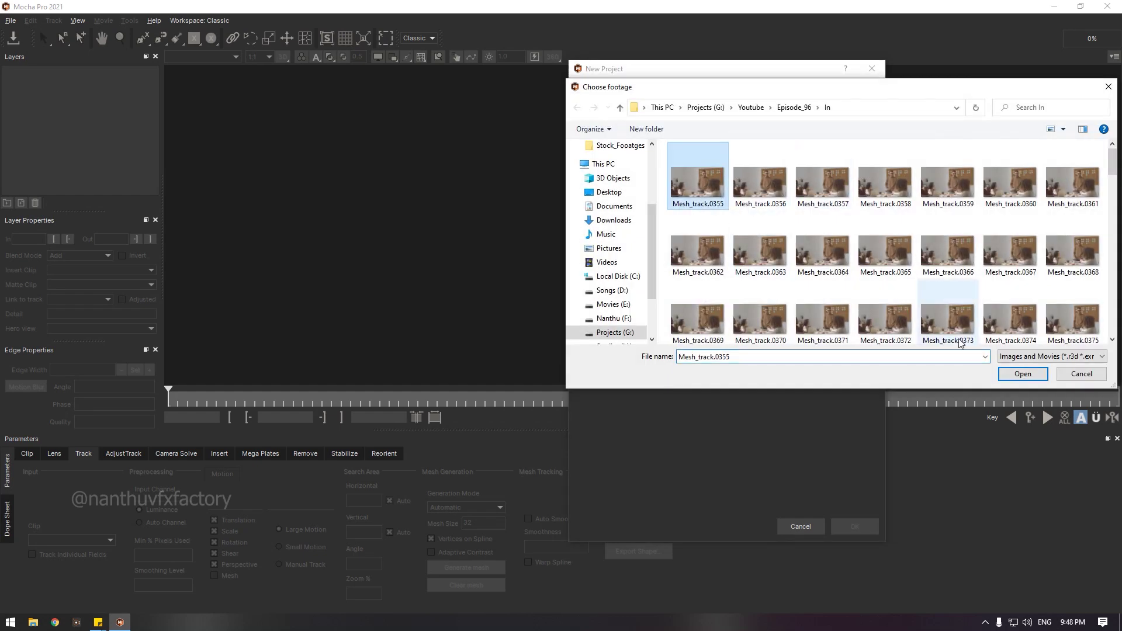
left_click(1035, 374)
left_click(854, 529)
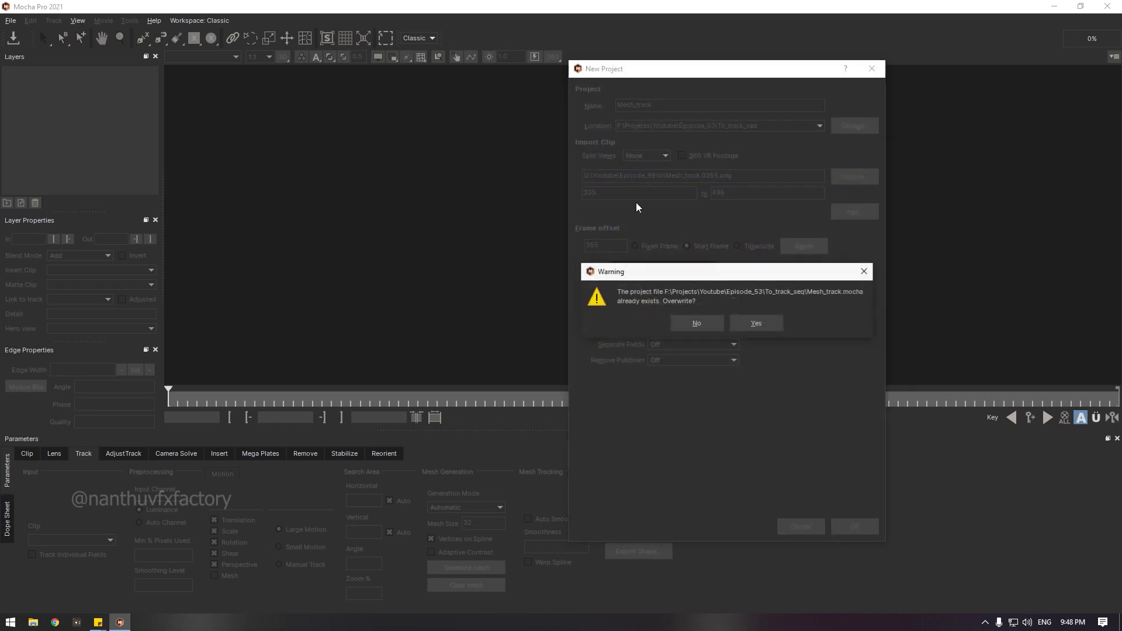
left_click(699, 325)
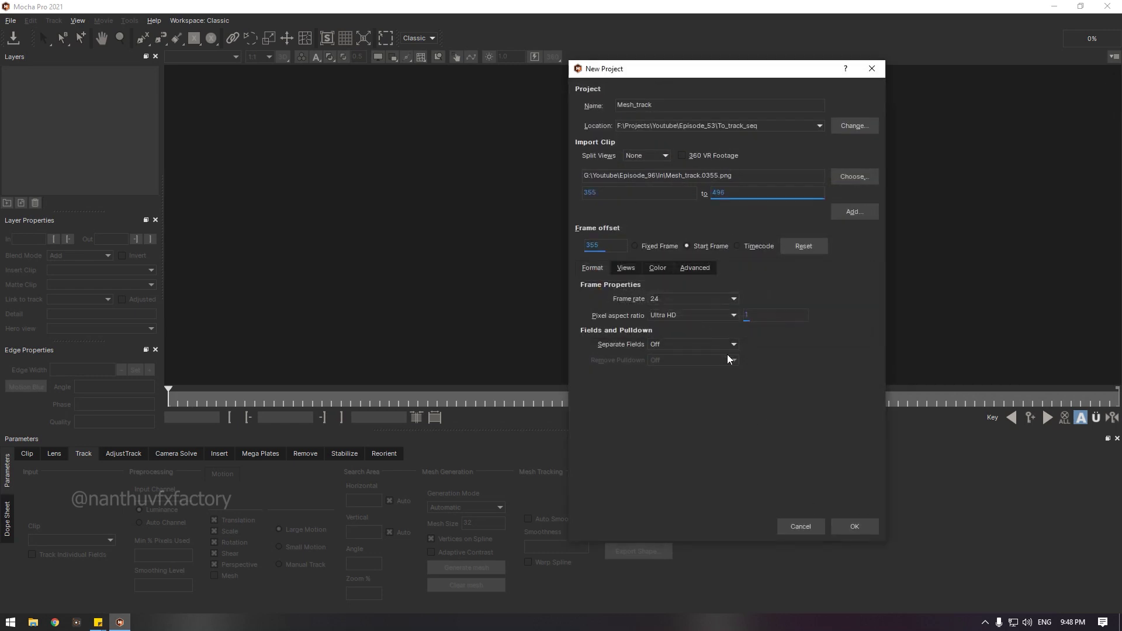
left_click(855, 526)
left_click(761, 325)
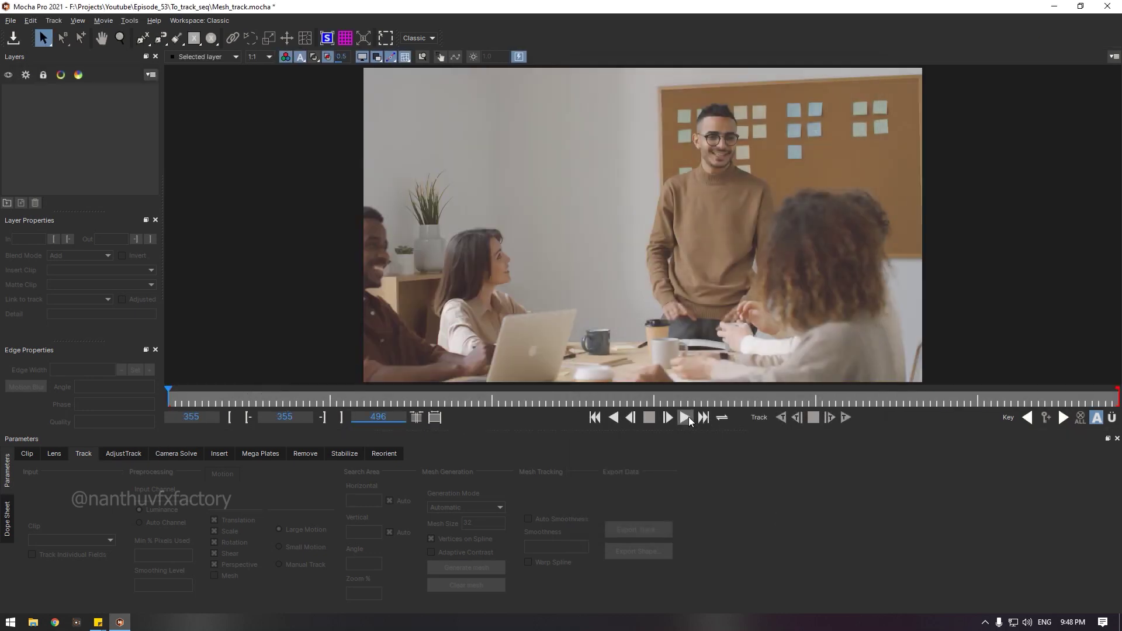
Play through the imported clip to review the standing man's movement, and return to the first frame
left_click(685, 417)
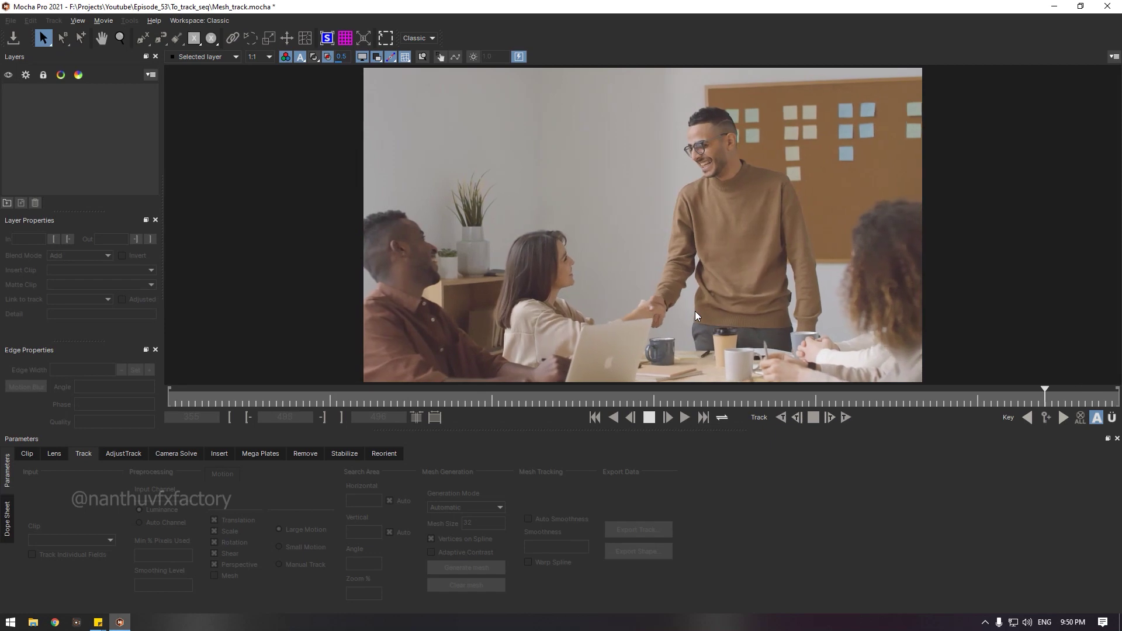
left_click(664, 416)
left_click_drag(699, 400, 159, 394)
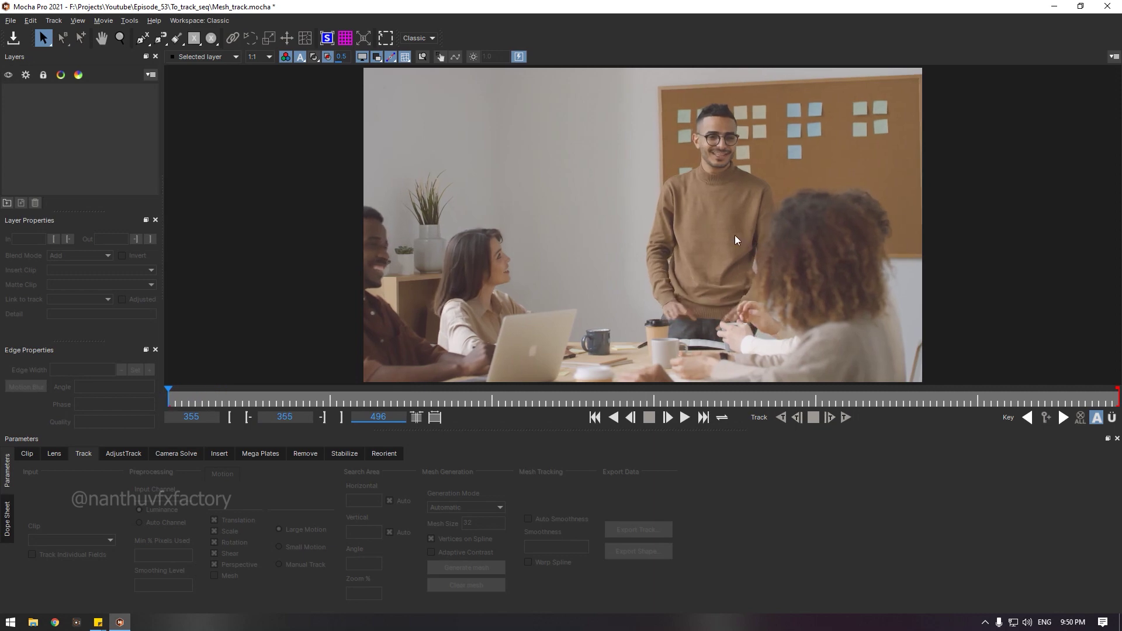
At frame 445, draw a closed spline around the chest area of the standing man's brown sweater
scroll(734, 234, "up", 5)
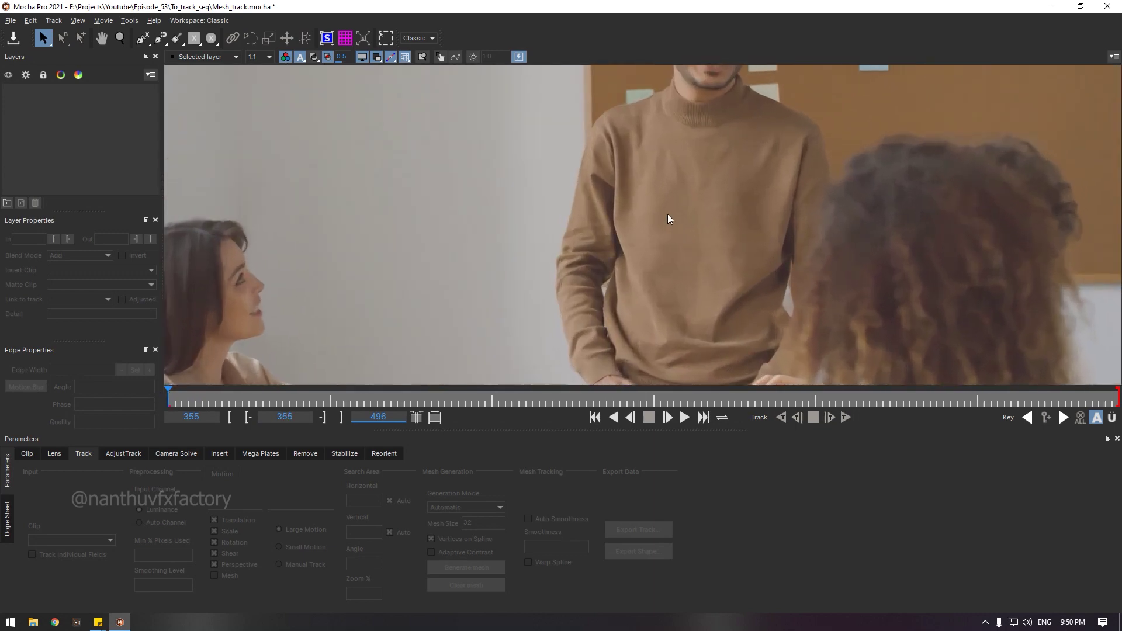
left_click_drag(169, 400, 769, 408)
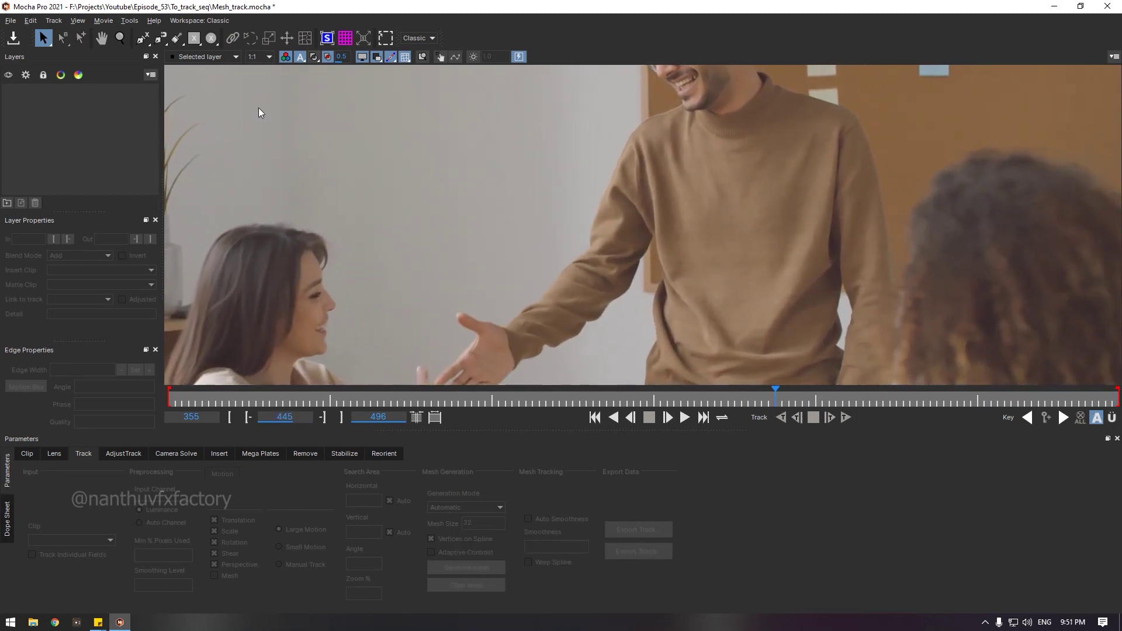
left_click(142, 38)
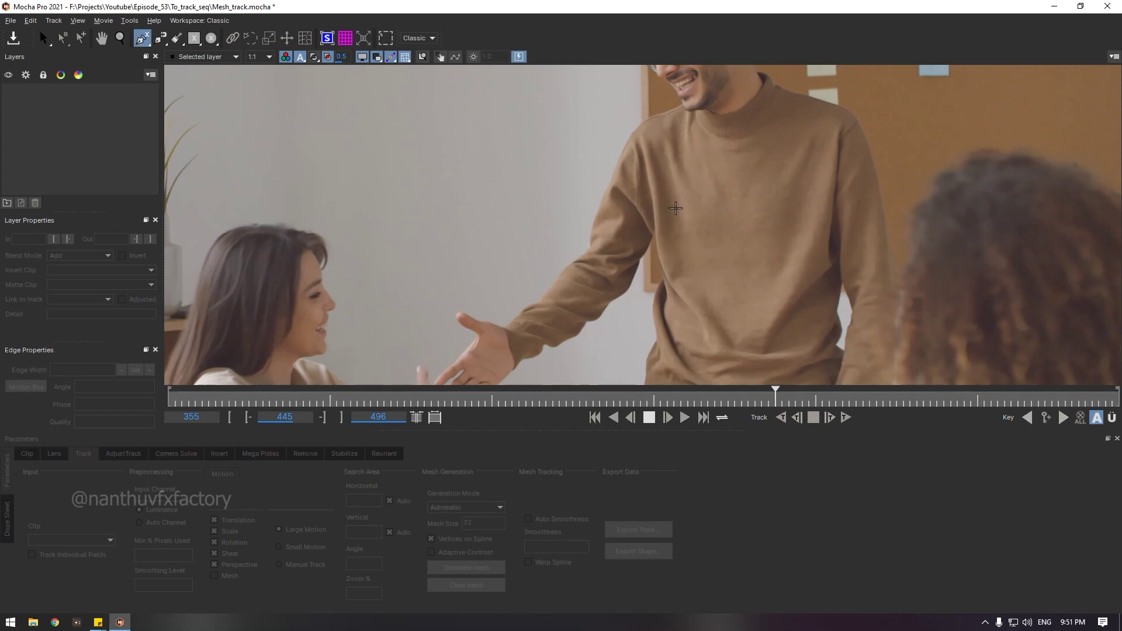
left_click(676, 207)
left_click(691, 241)
left_click(698, 268)
left_click(720, 311)
left_click(735, 321)
left_click(756, 317)
left_click(774, 290)
left_click(785, 260)
left_click(792, 235)
left_click(793, 211)
left_click(802, 188)
left_click(808, 175)
left_click(804, 168)
left_click(757, 179)
left_click(723, 179)
left_click(690, 179)
left_click(672, 187)
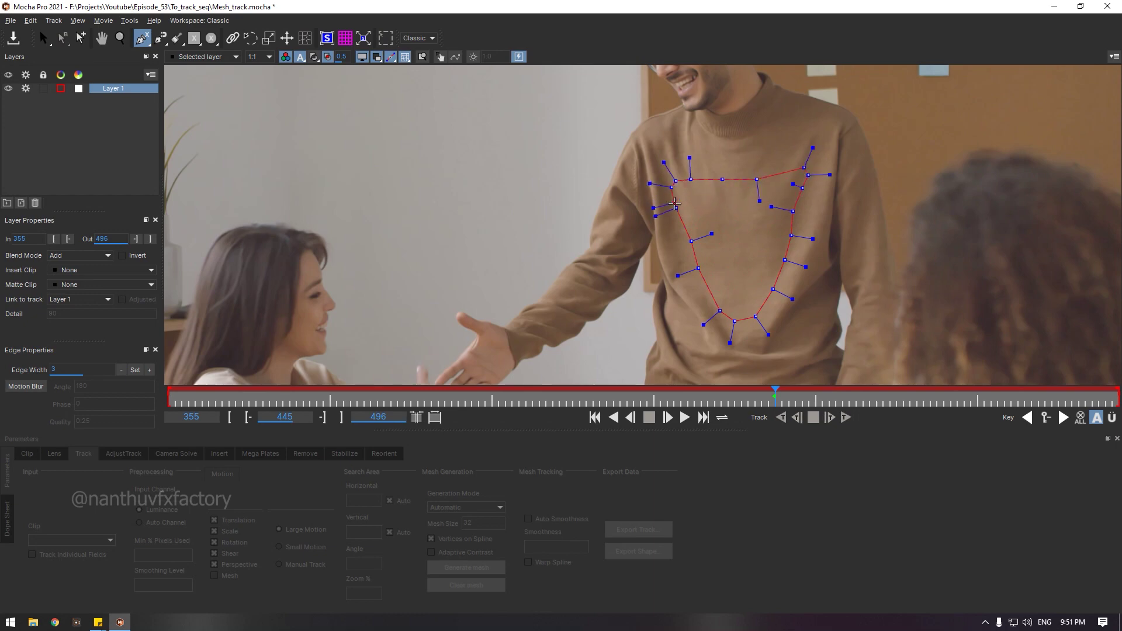
right_click(662, 261)
Generate the layer's tracking mesh with Mesh on and Shear and Perspective off, and set Min % Pixels Used to 20
left_click(232, 555)
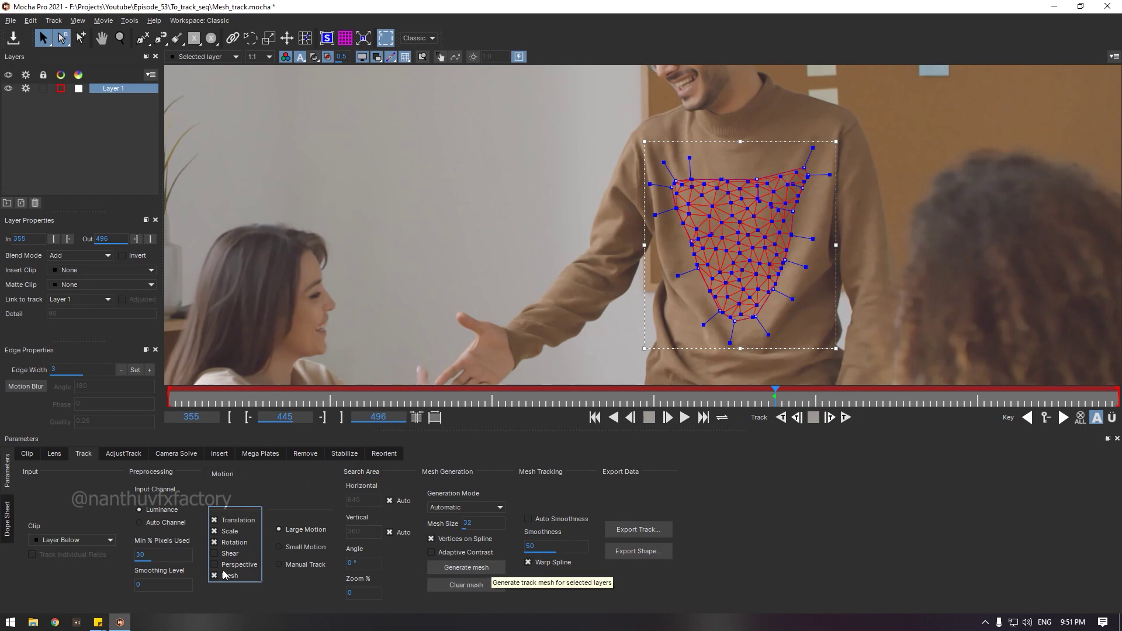
left_click_drag(169, 554, 170, 591)
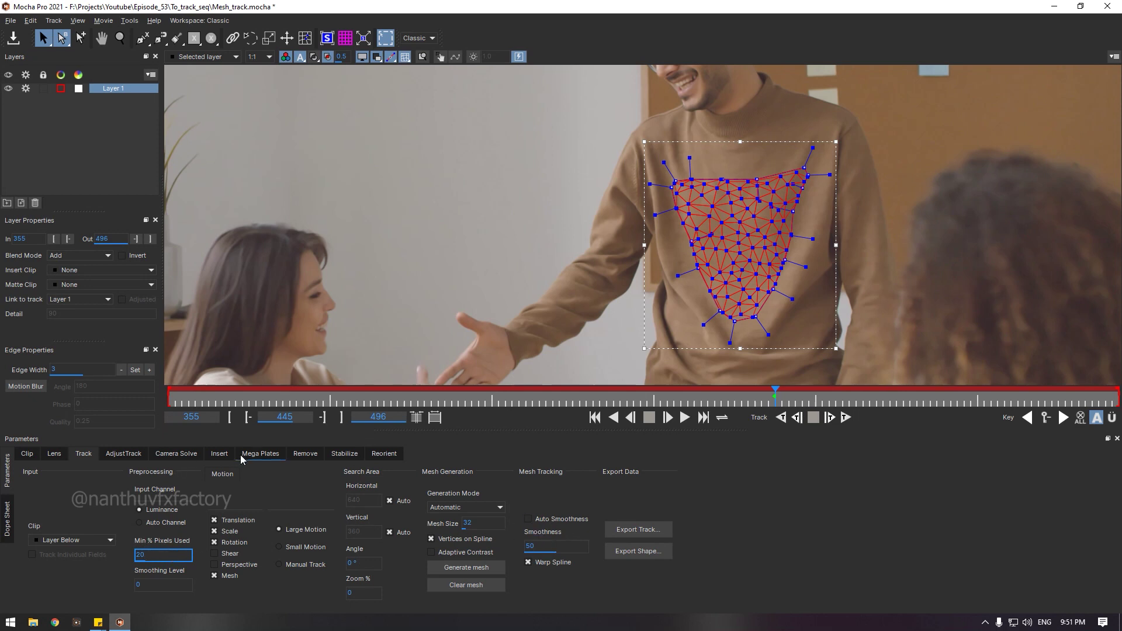
left_click(134, 370)
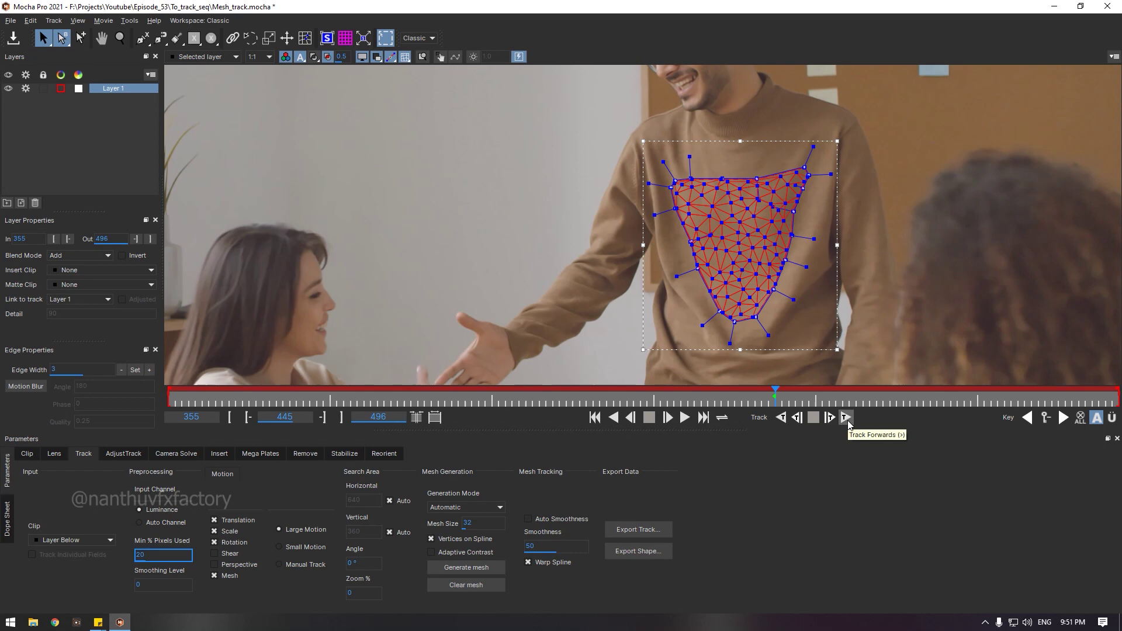
Track the sweater layer forwards from frame 445 to the clip's end, and backwards to frame 355
left_click(831, 418)
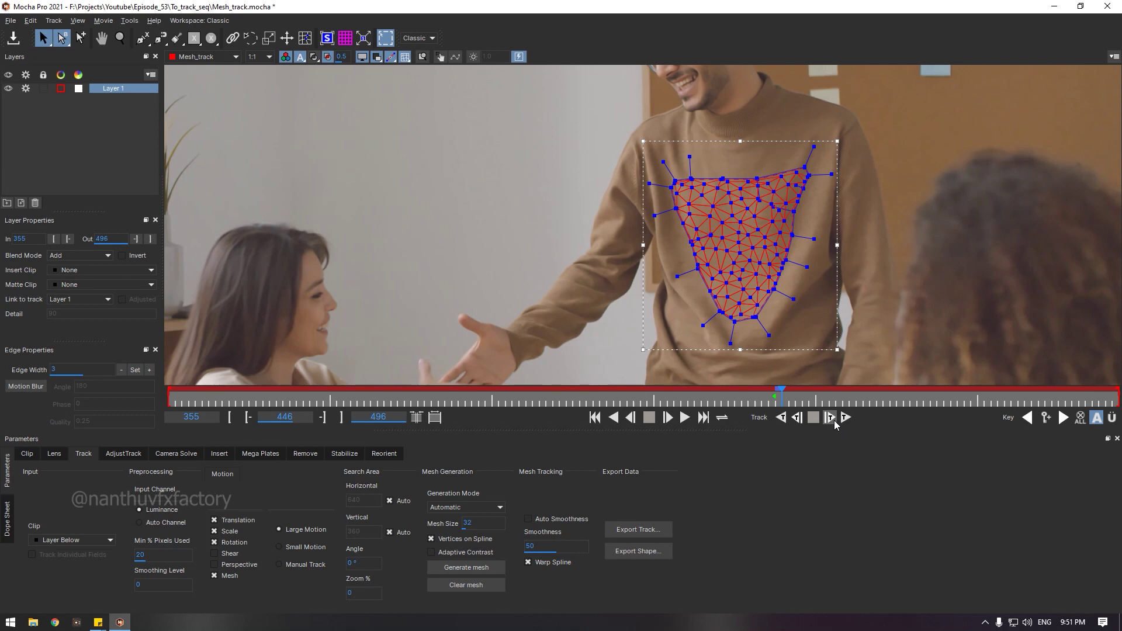
left_click(846, 418)
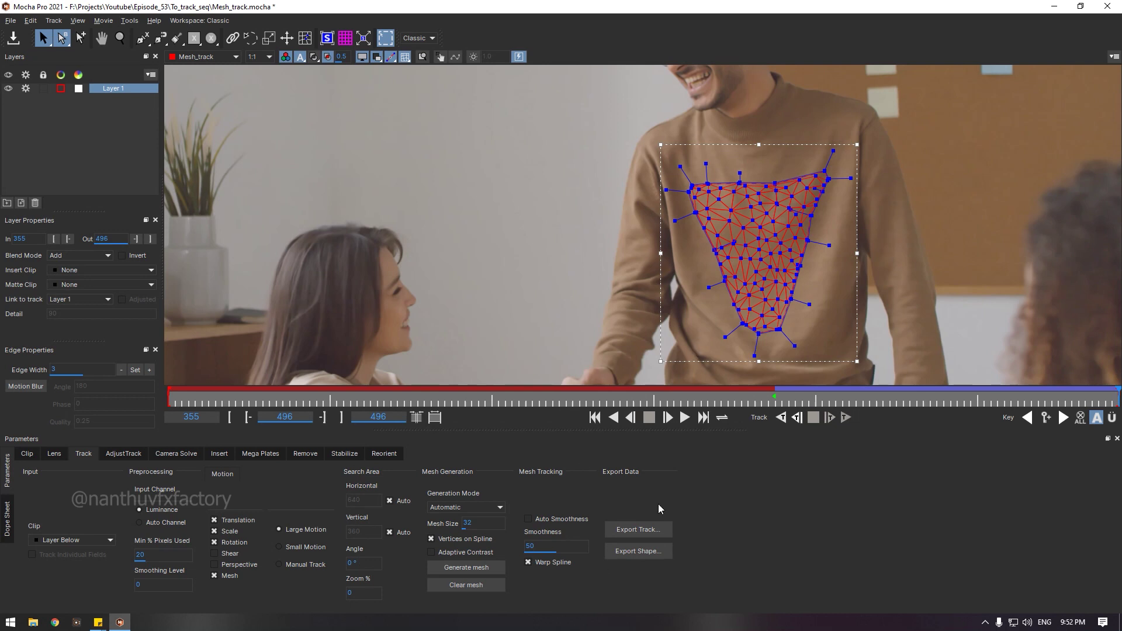
left_click(782, 418)
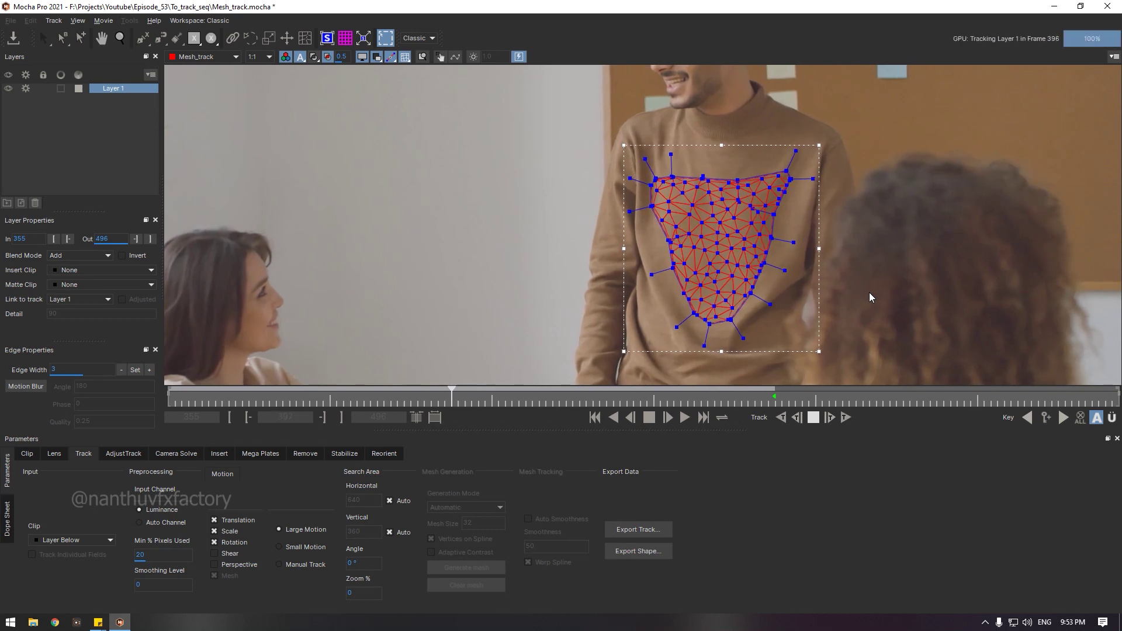
key("shift+z")
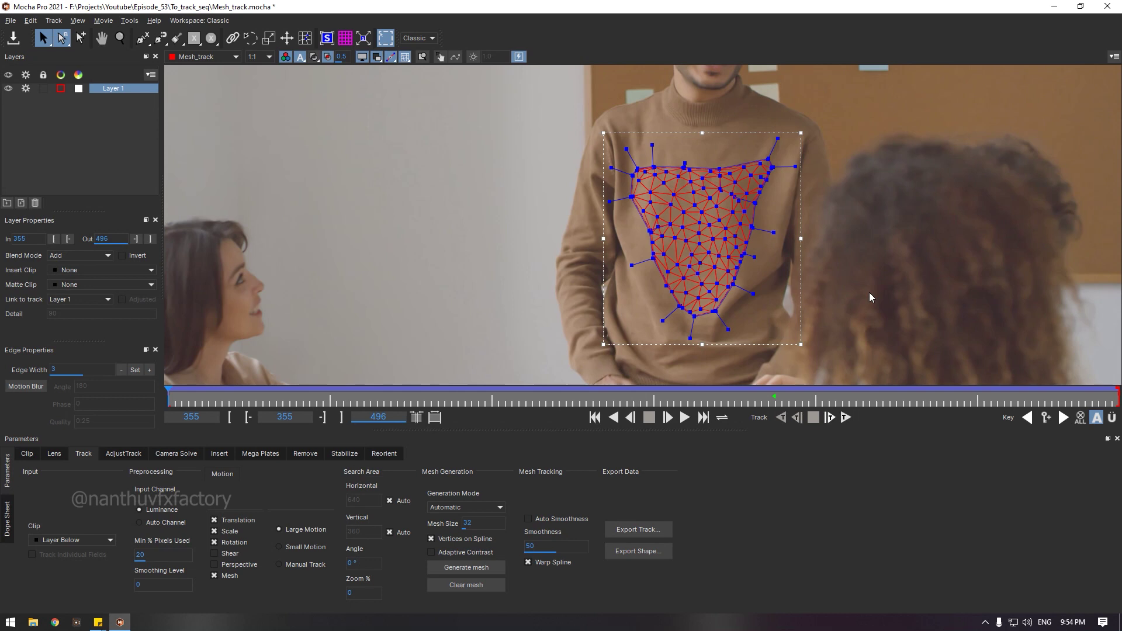
Play back the tracked clip with the layer deselected and selected to check how the spline and mesh follow the sweater
key("Right")
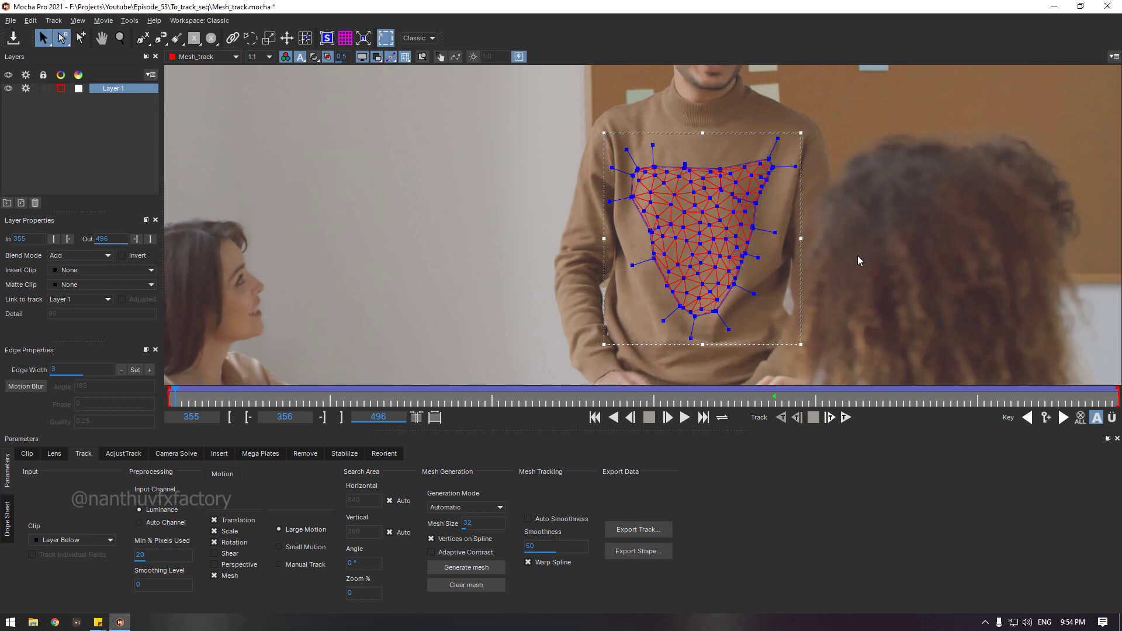
scroll(858, 255, "up", 3)
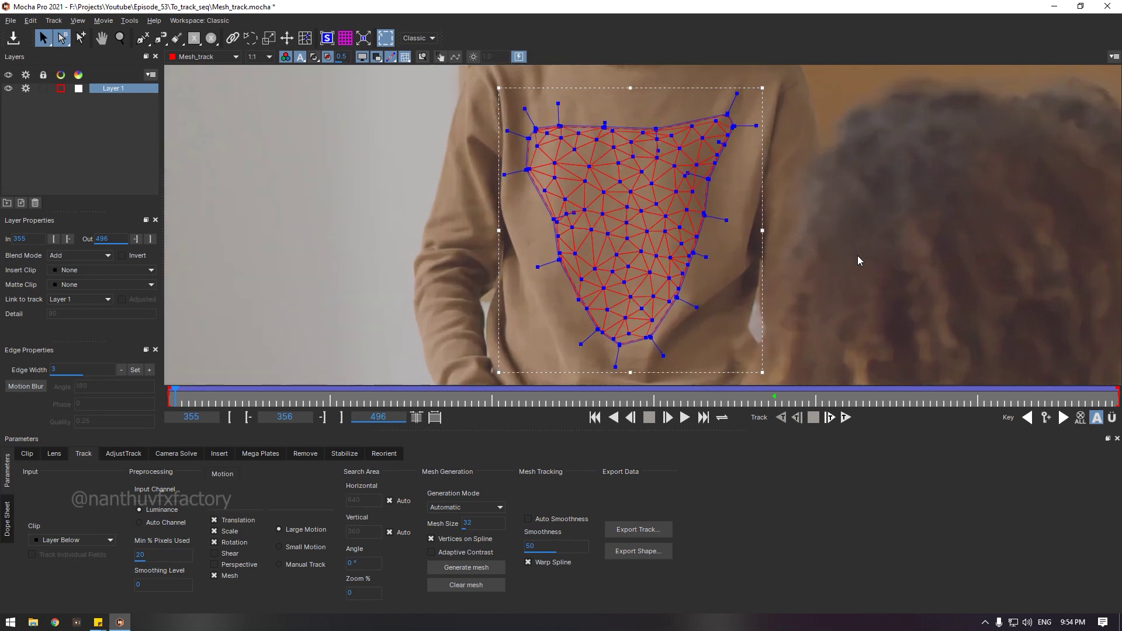
key("ctrl+t")
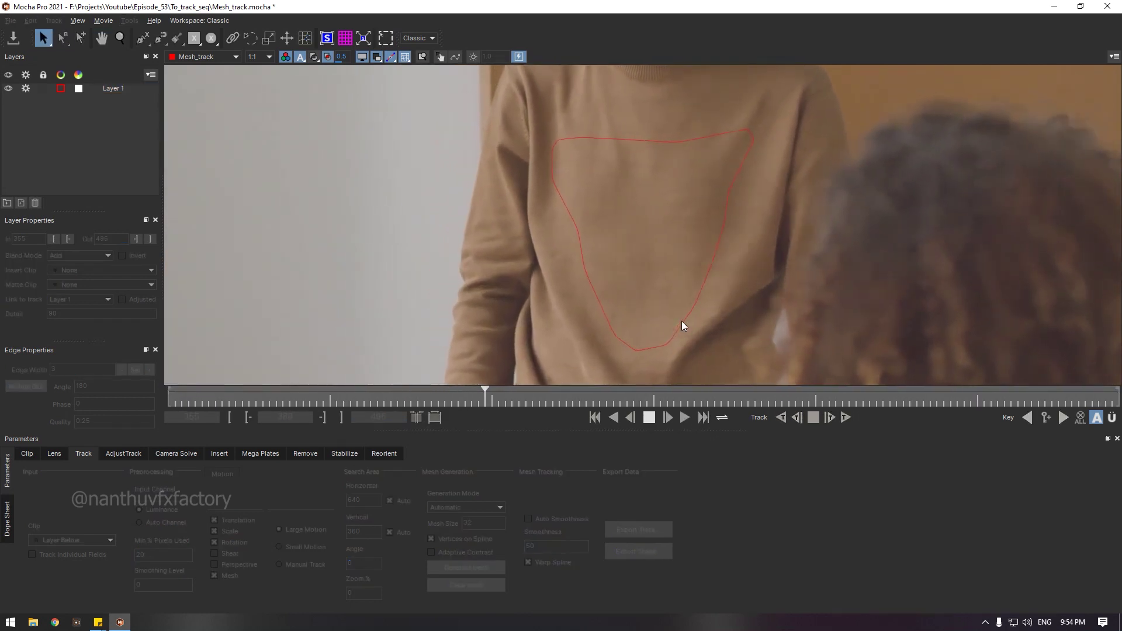
left_click(111, 90)
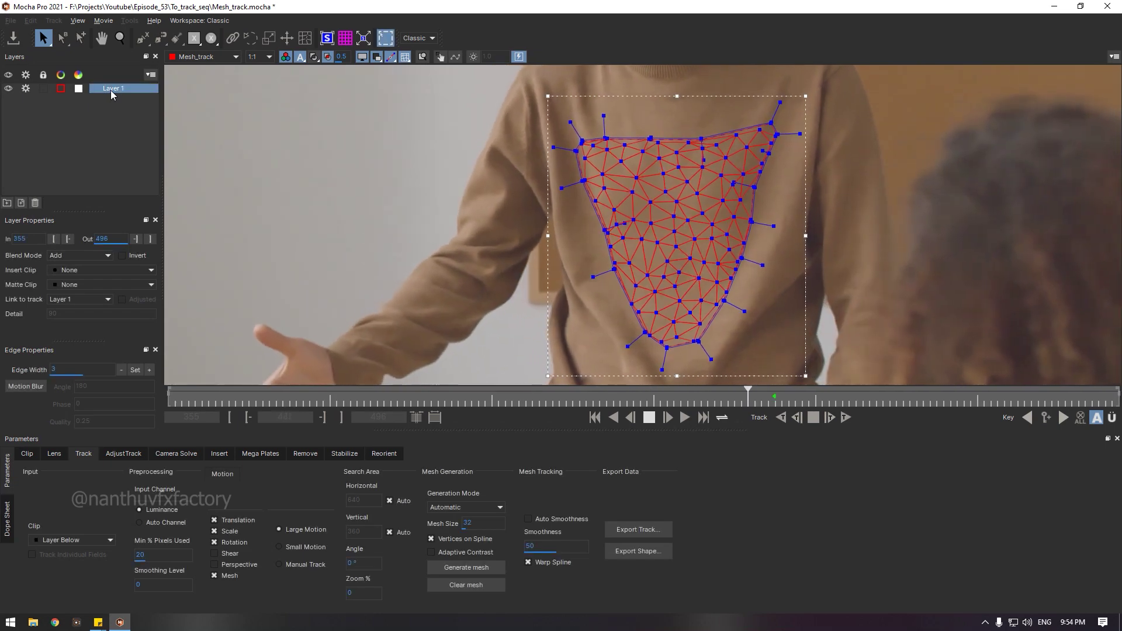
key("l")
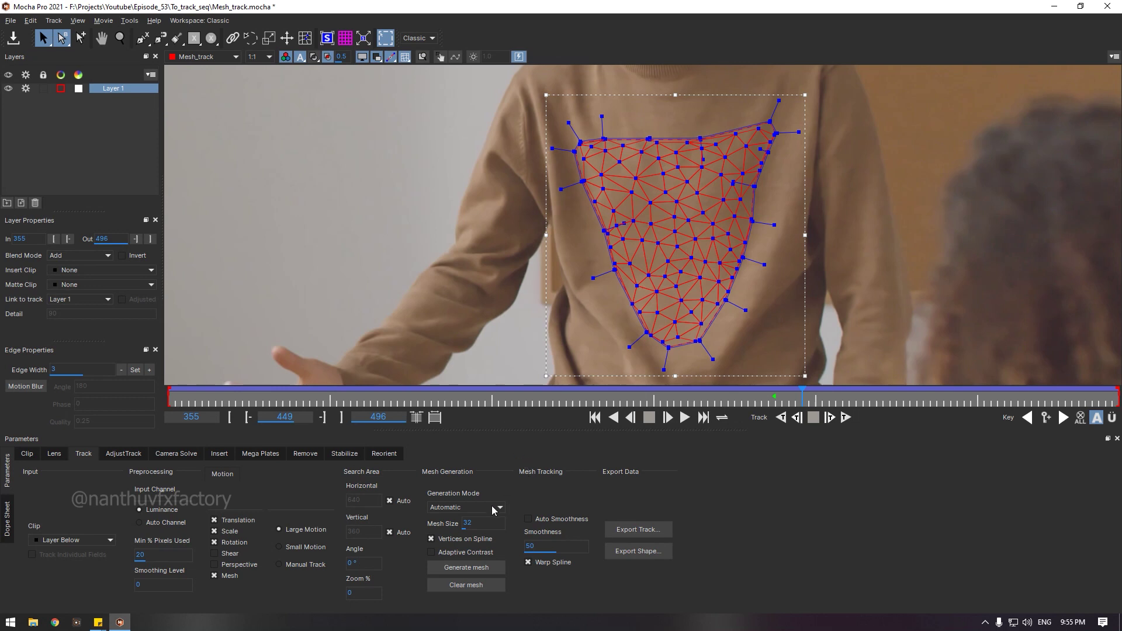
Export the track as Alembic Mesh Data (*.abc) with reference frame 496, saved as Mesh_track on the Desktop
left_click(635, 535)
left_click(529, 291)
left_click(515, 314)
left_click(521, 295)
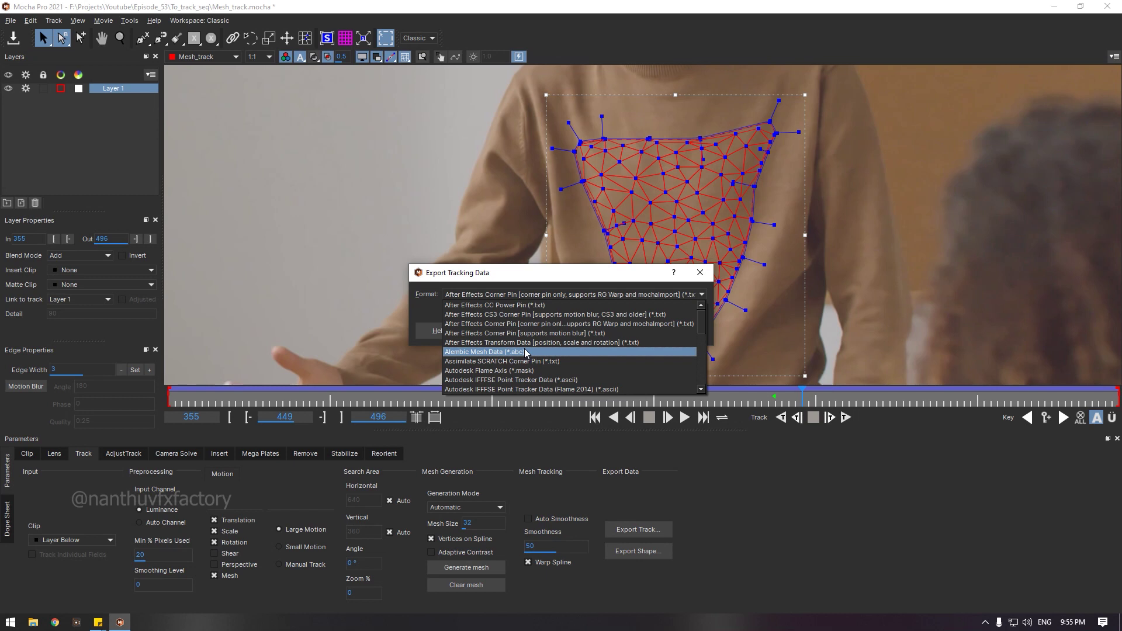
left_click(525, 351)
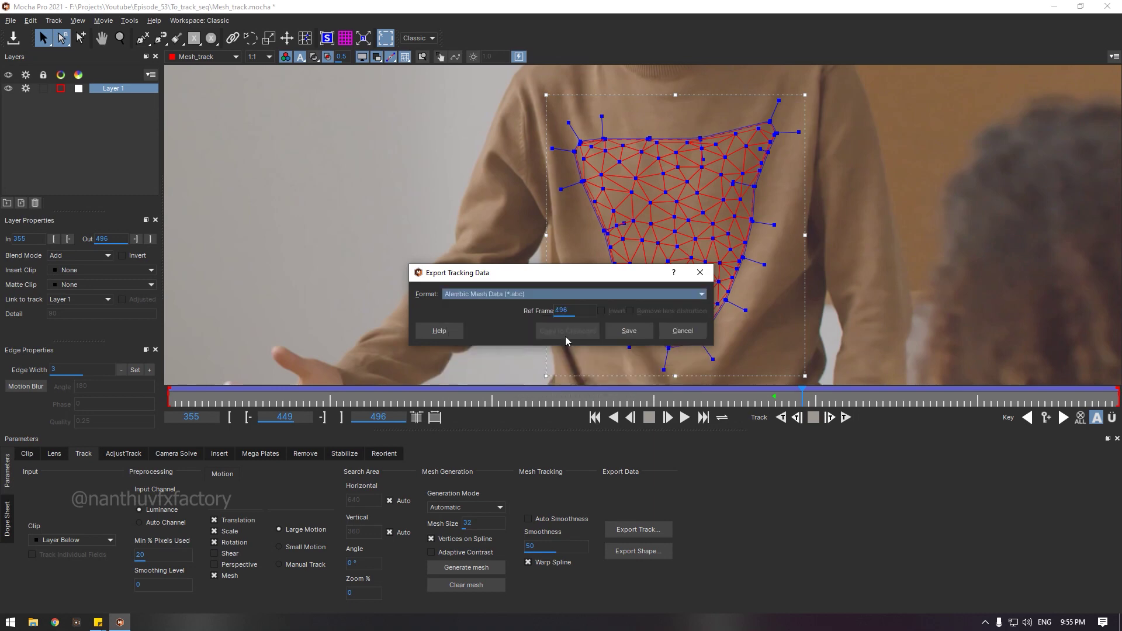
left_click(626, 333)
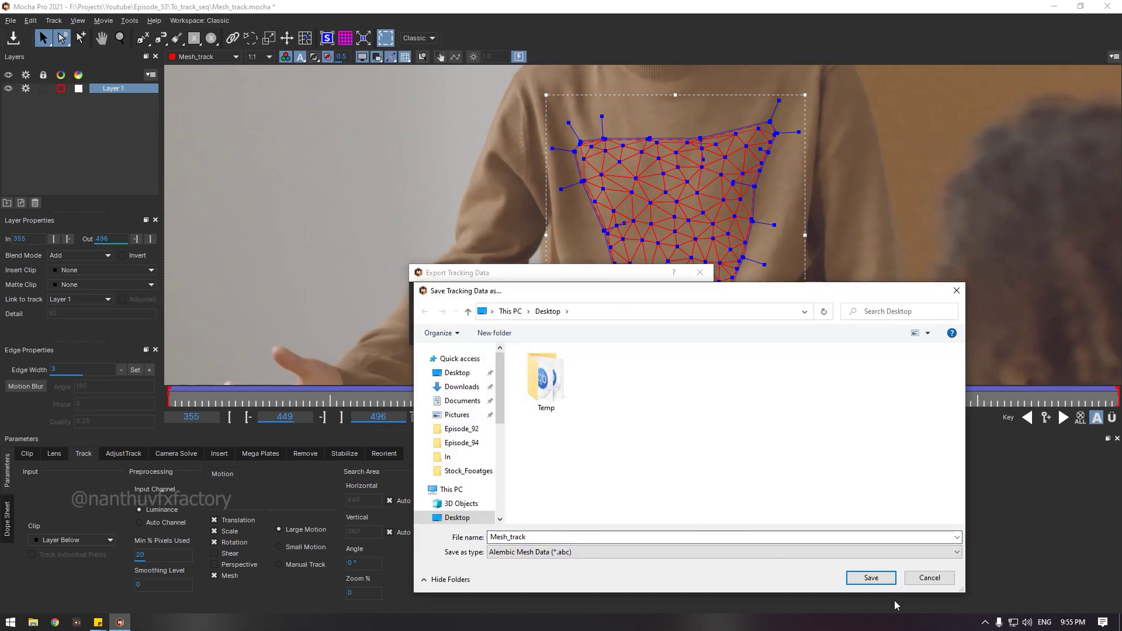
left_click(884, 584)
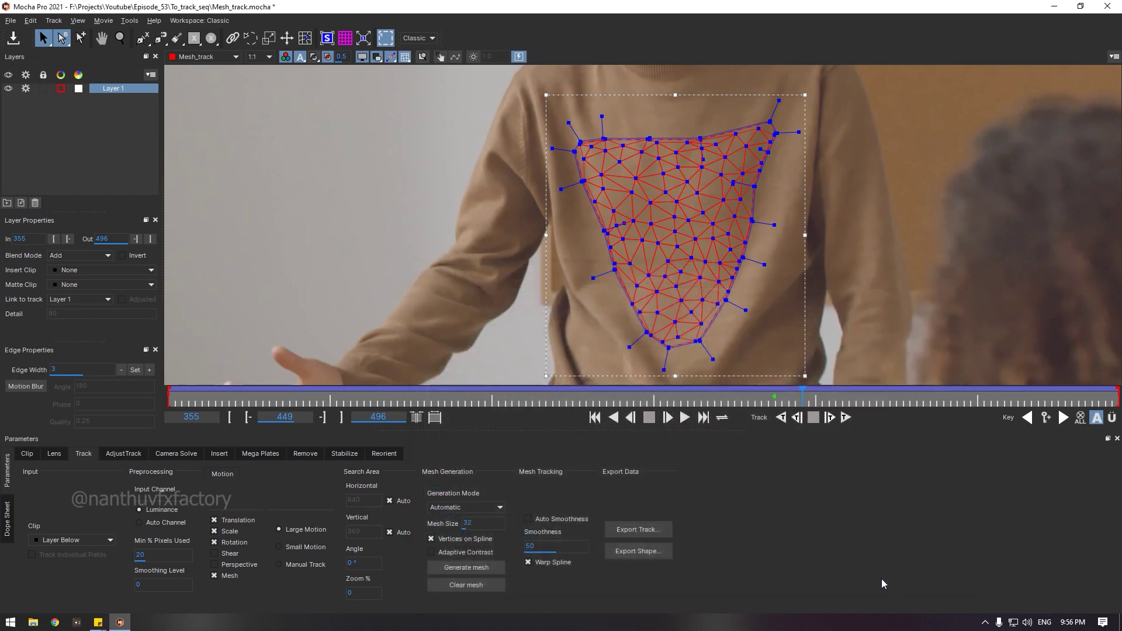
From frame 445, export the Alembic mesh data again with a new reference frame, replacing Mesh_track.abc on the Desktop
left_click(658, 531)
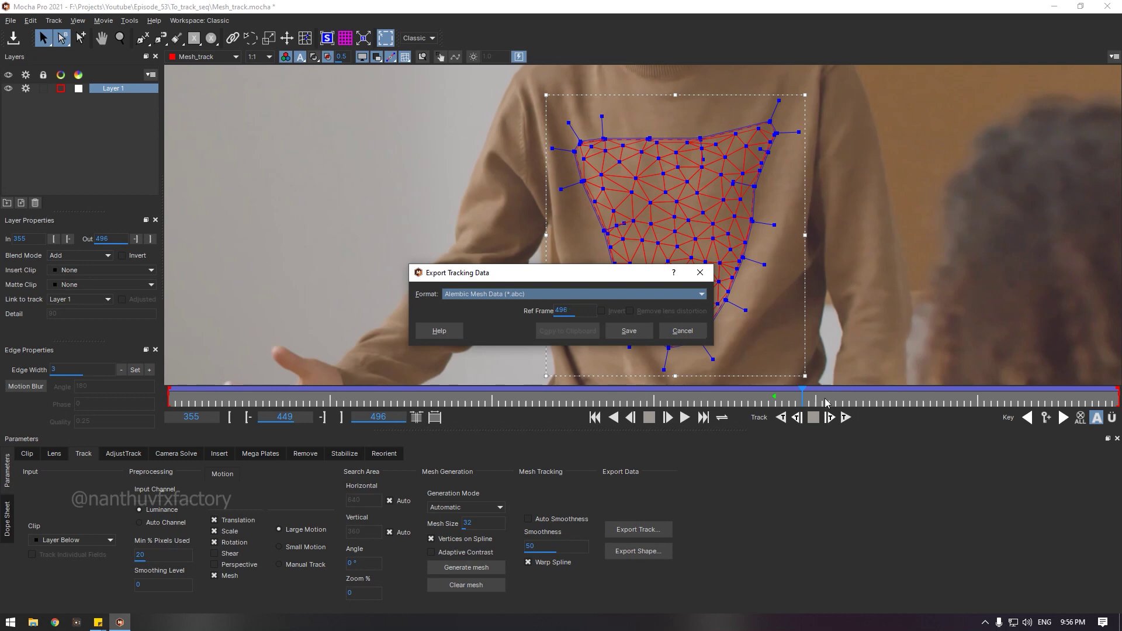
left_click(682, 331)
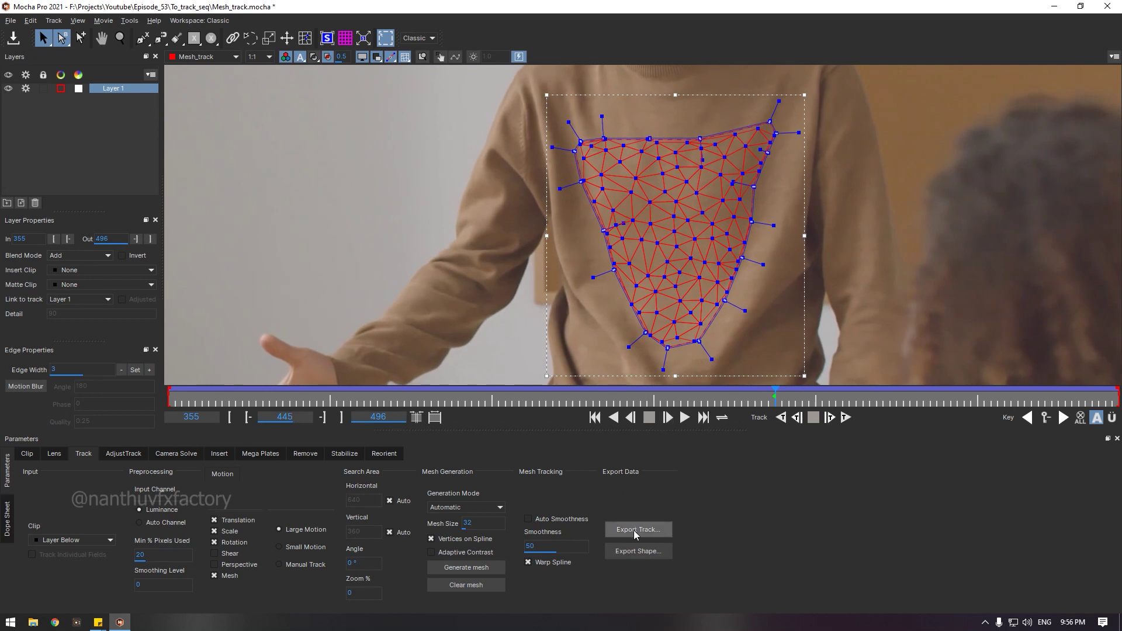
left_click(650, 534)
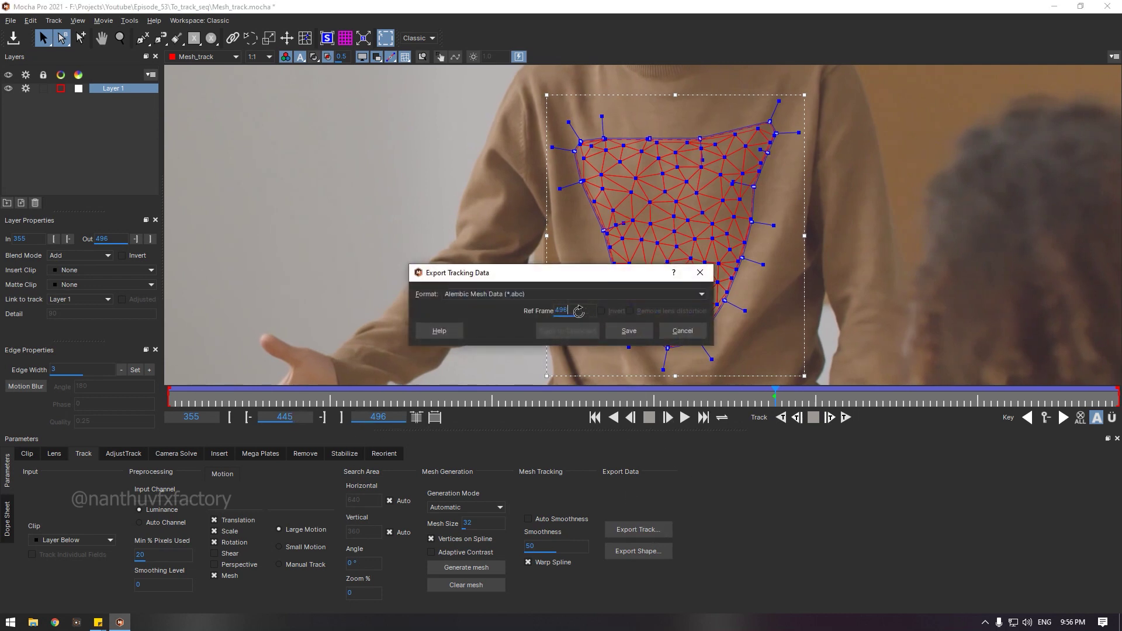
type("469")
left_click(645, 332)
left_click(632, 384)
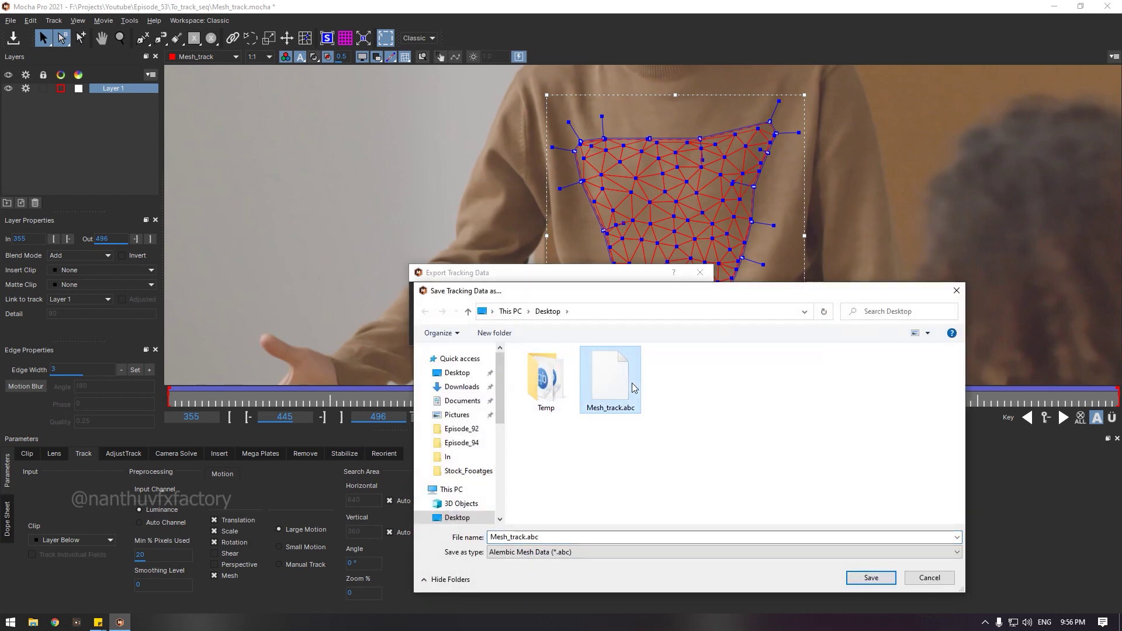
left_click(868, 576)
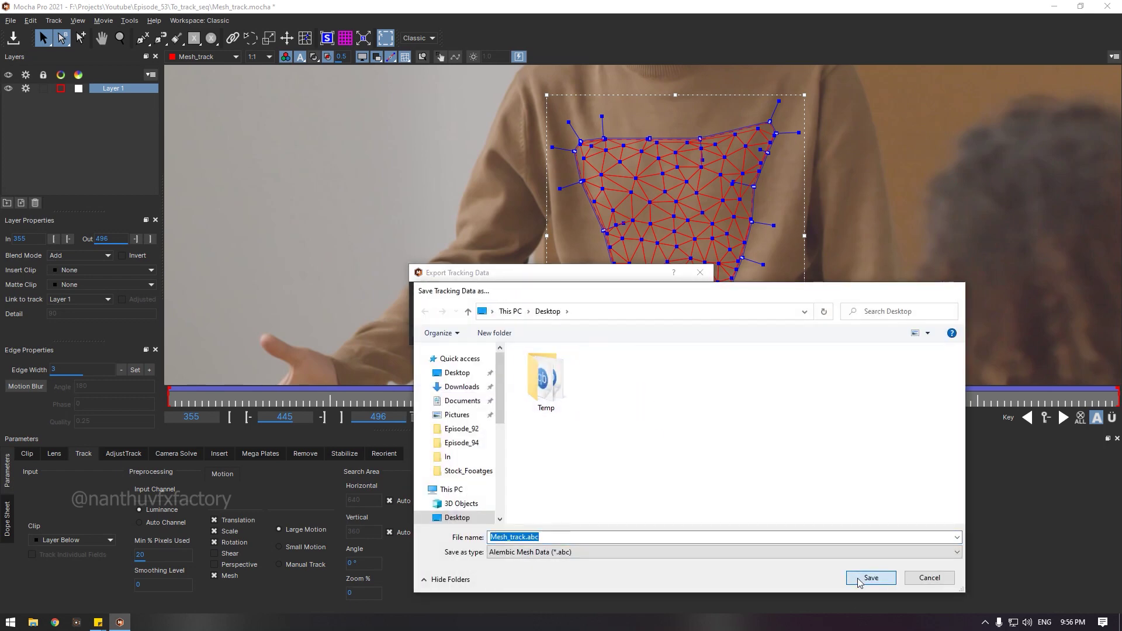
key("super")
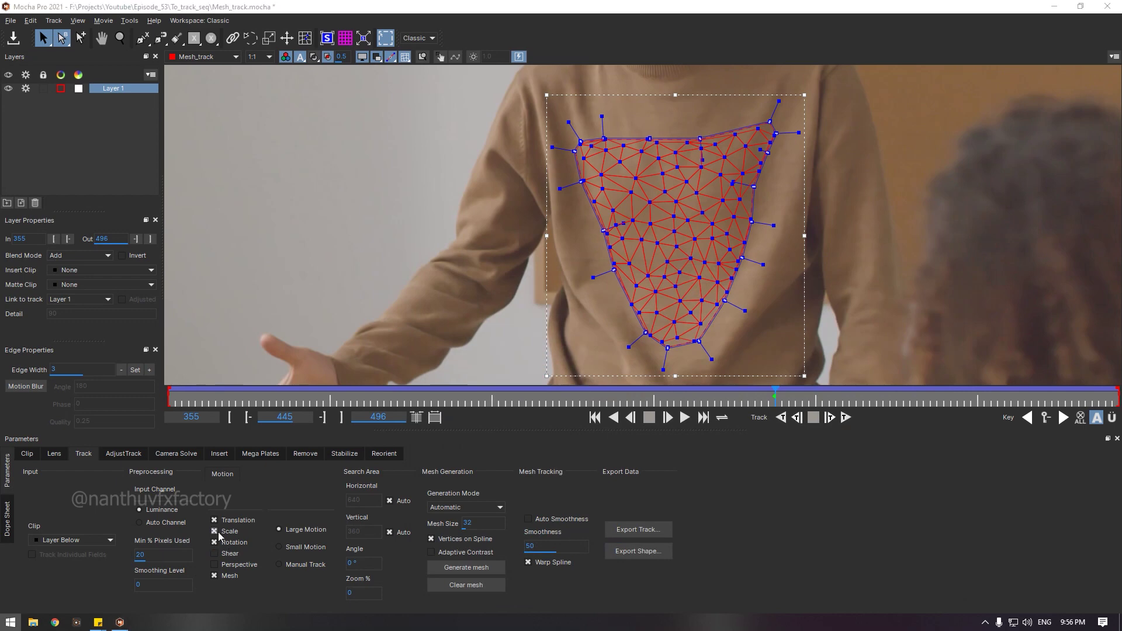
Launch NukeX 12.2v2 and read in the Mesh_track.####.png image sequence, frames 355-496
type("nukex")
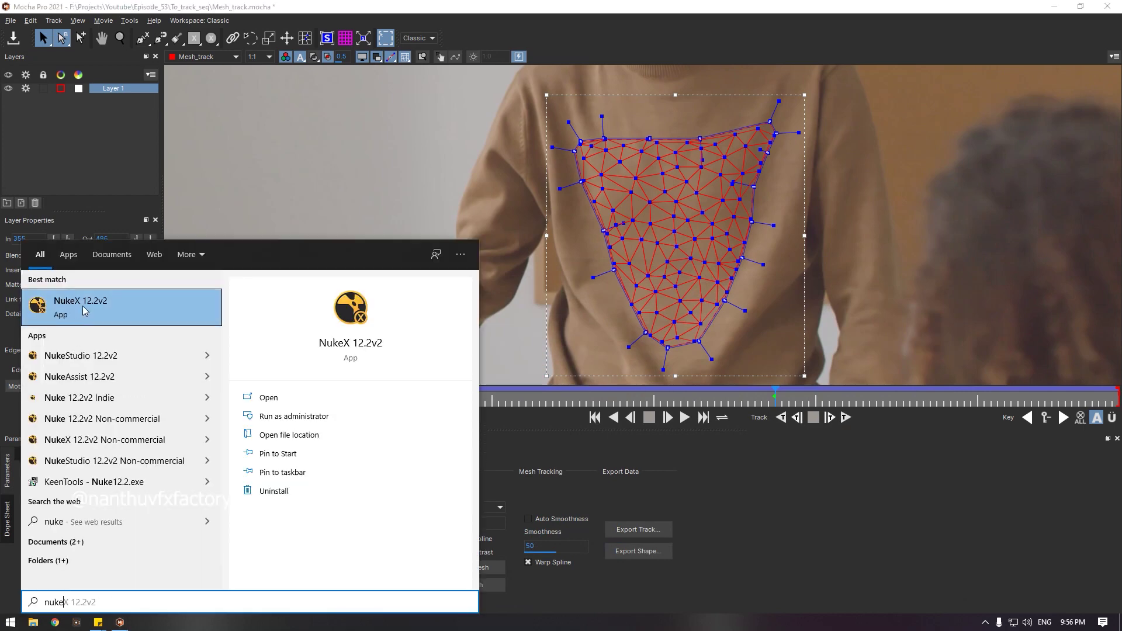
key("Return")
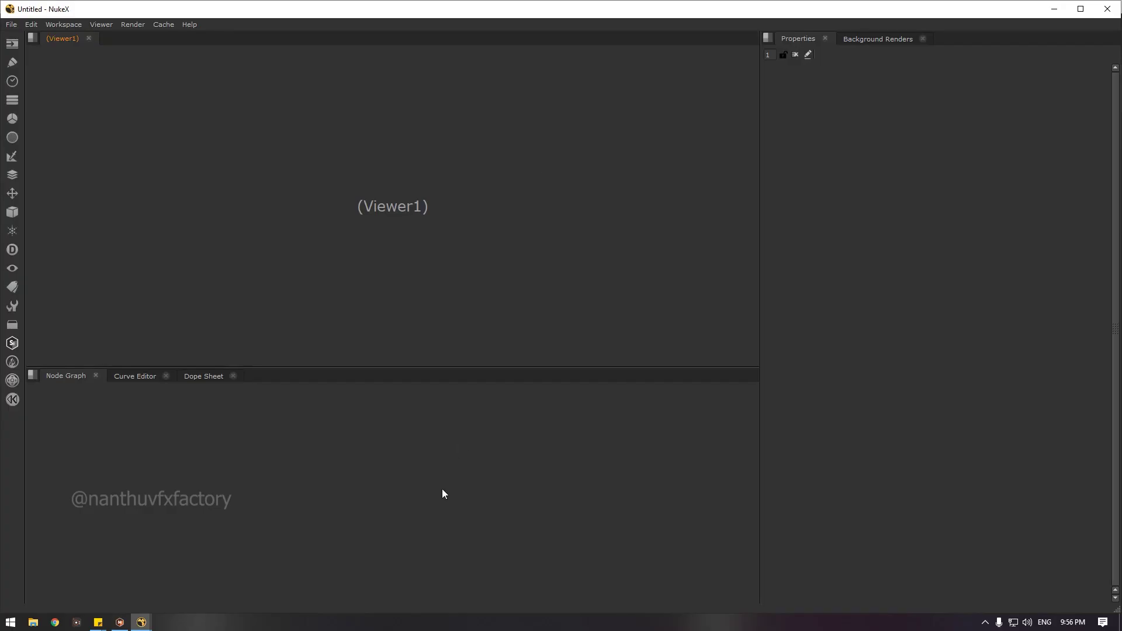
key("r")
left_click(503, 255)
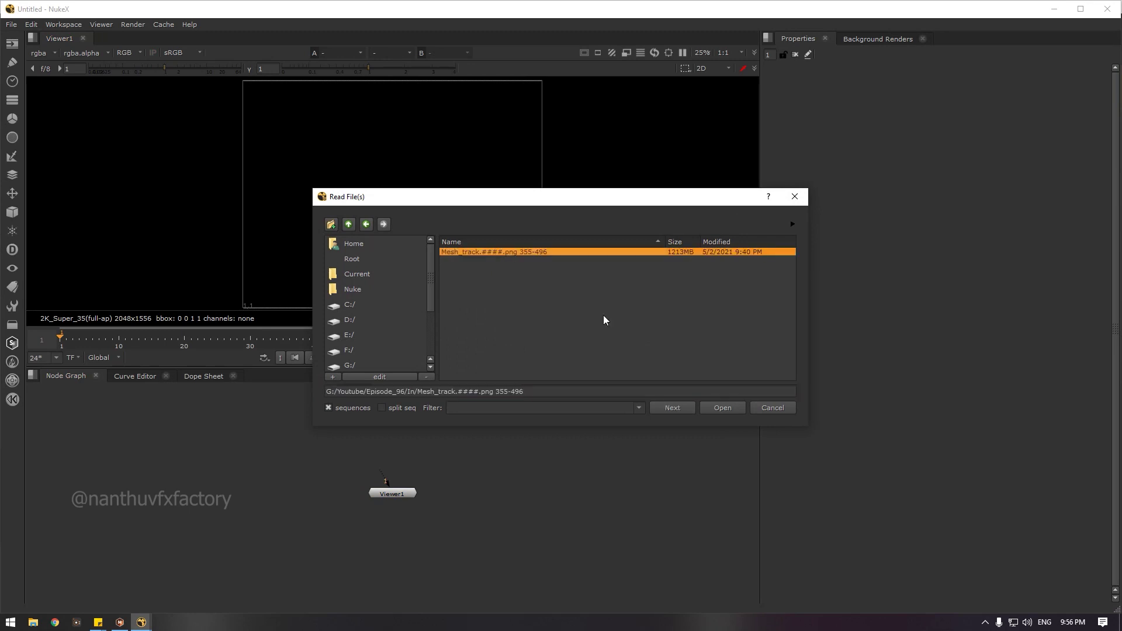
left_click(734, 408)
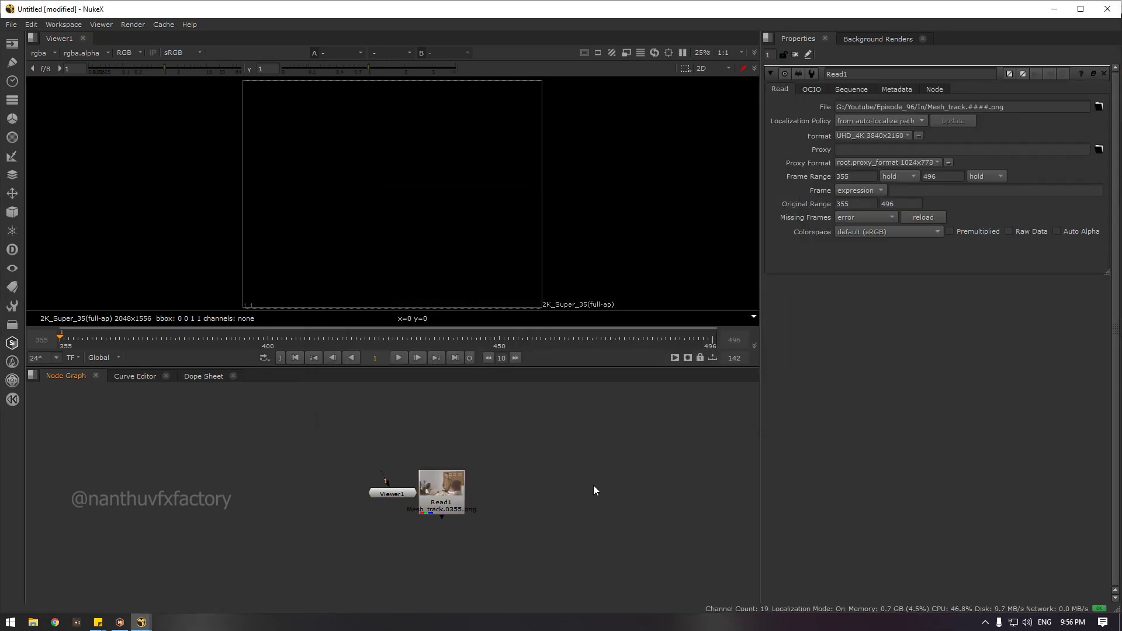
Switch to the custom workspace with a large viewer, reposition the footage's Read node, and show it in the viewer
key("shift+F1")
left_click_drag(995, 440, 906, 388)
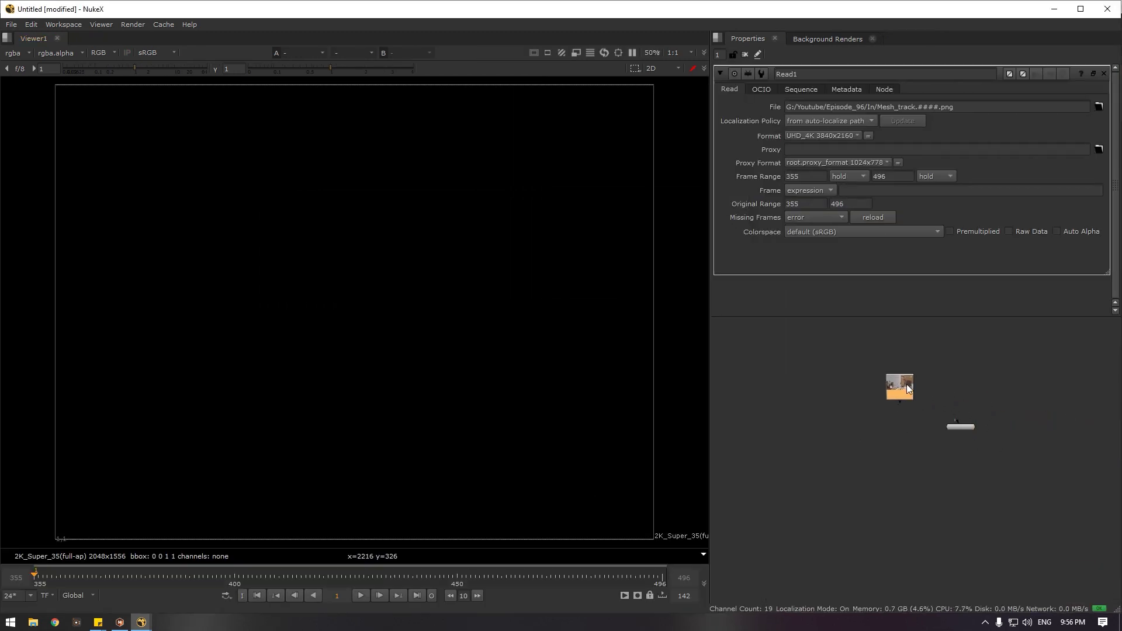
key("1")
Set the project's full size format to HD_1080 1920x1080
left_click(963, 389)
key("s")
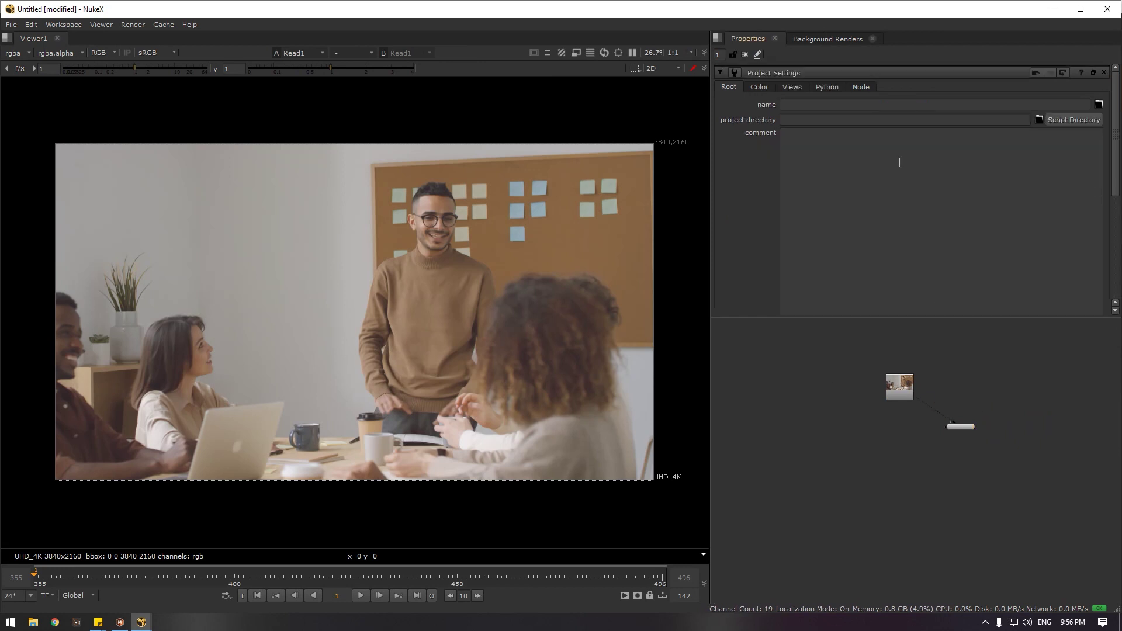
left_click(875, 230)
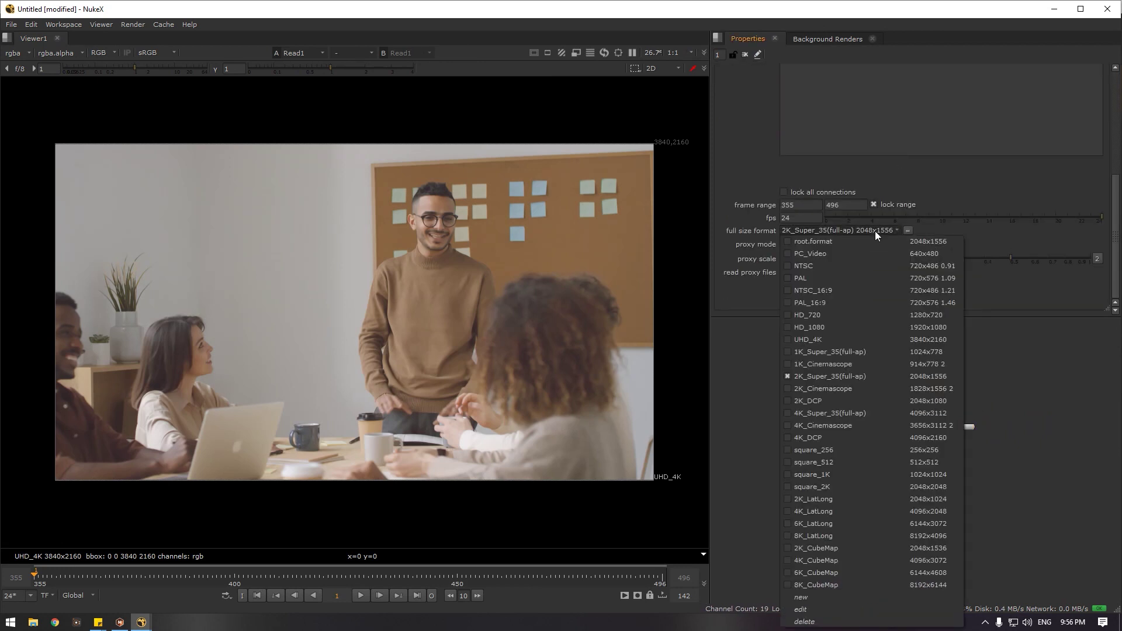
left_click(832, 328)
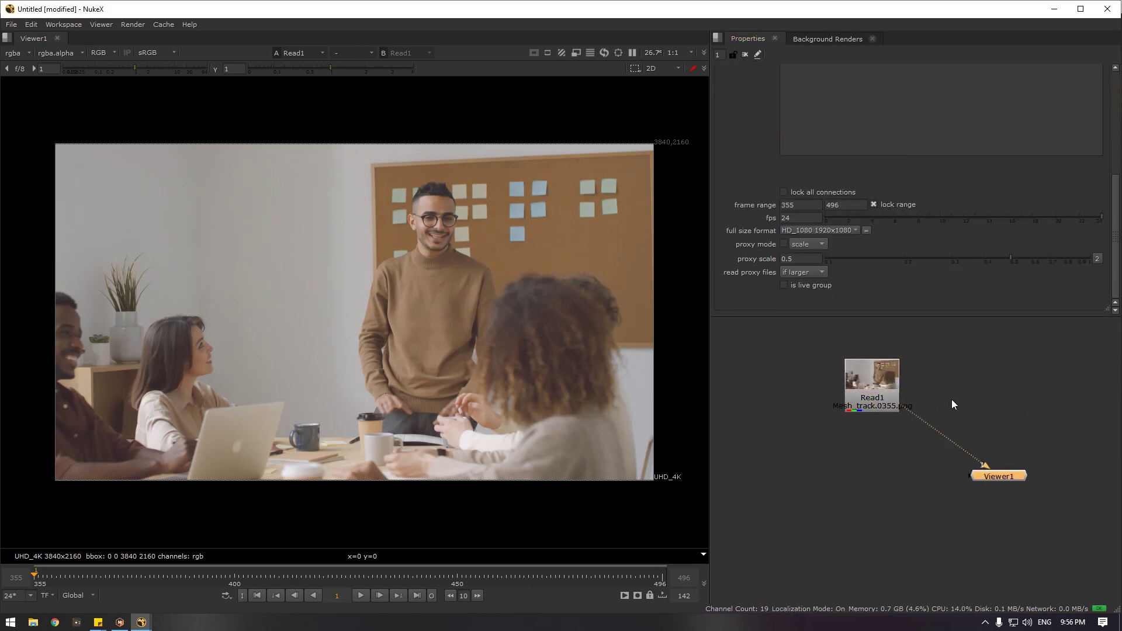
Add a ReadGeo node and arrange it beside the footage's Read node in the node graph
key("Tab")
type("read")
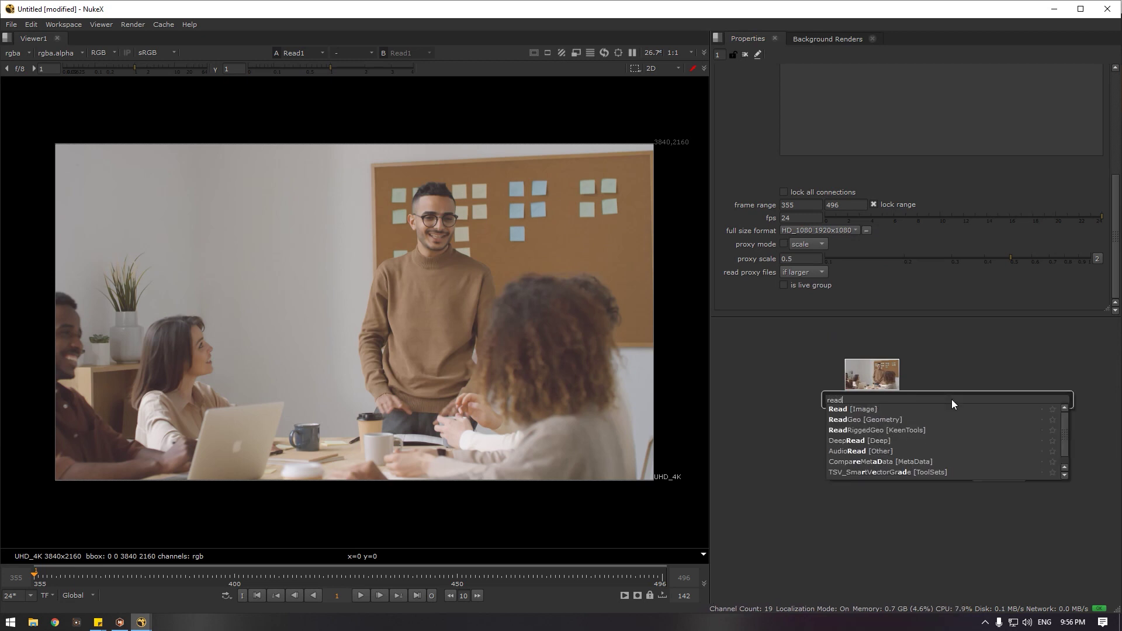
left_click(913, 419)
scroll(940, 401, "up", 4)
left_click(813, 371)
left_click_drag(813, 373, 810, 439)
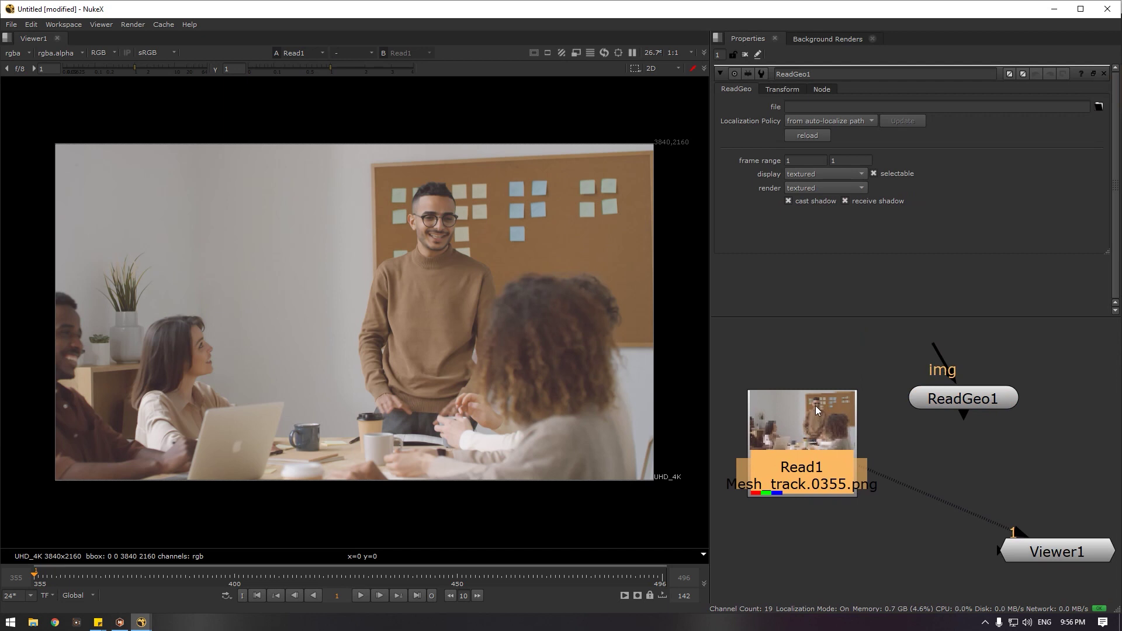
left_click_drag(816, 410, 819, 394)
left_click_drag(994, 401, 1016, 427)
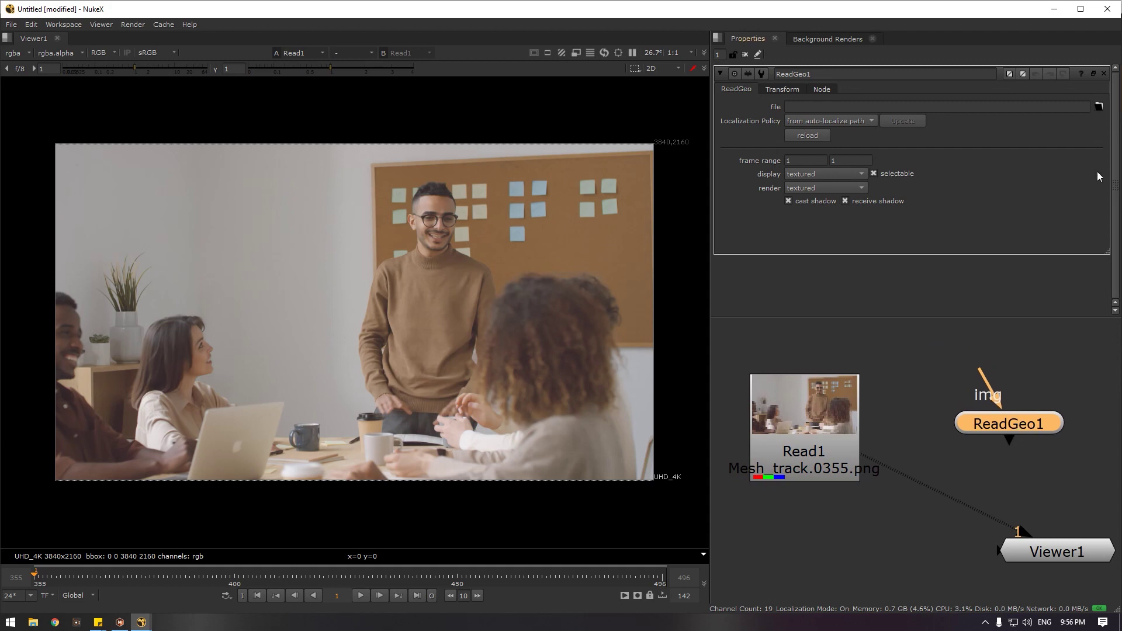
Load Mesh_track.abc from the Desktop into the ReadGeo node, creating its parents as separate nodes
left_click(1099, 107)
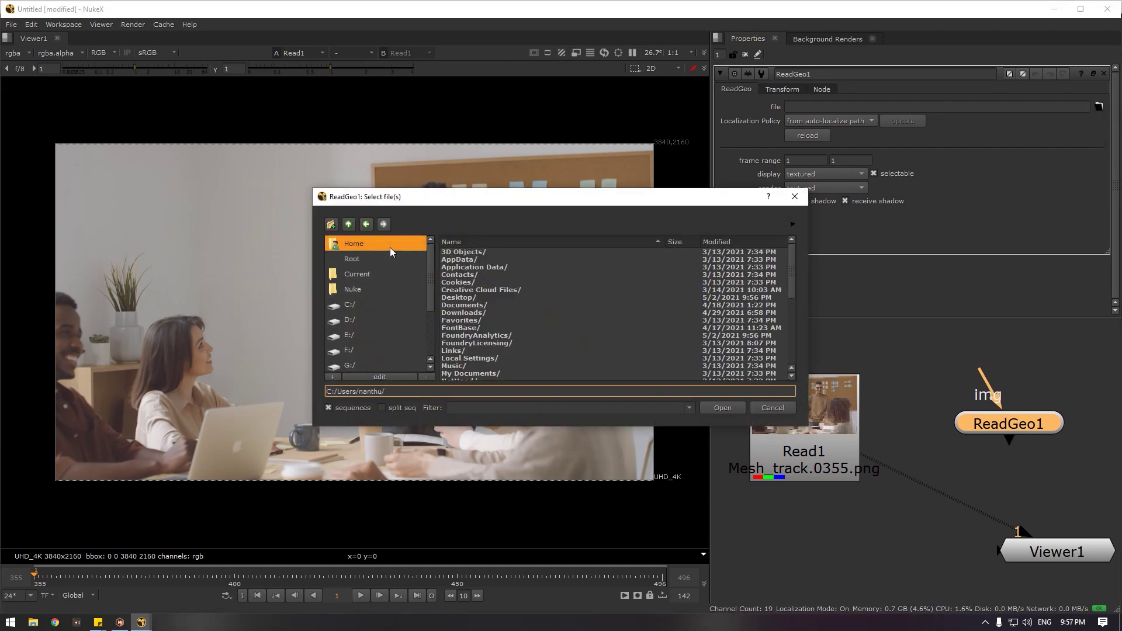
double_click(458, 298)
left_click(456, 397)
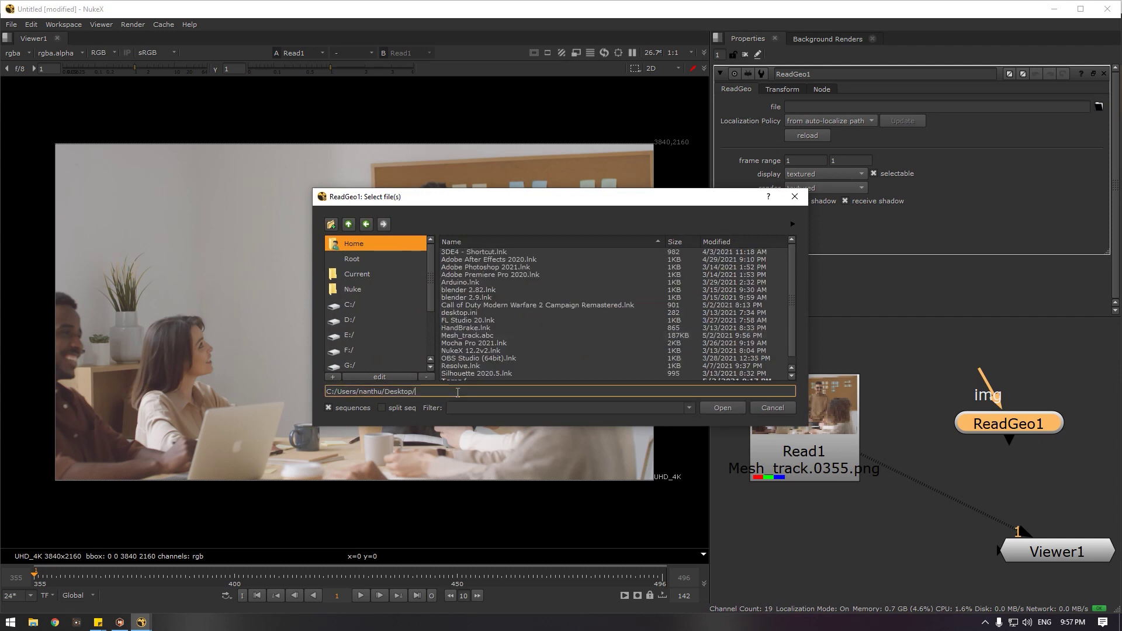
type("tr")
key("BackSpace")
key("BackSpace")
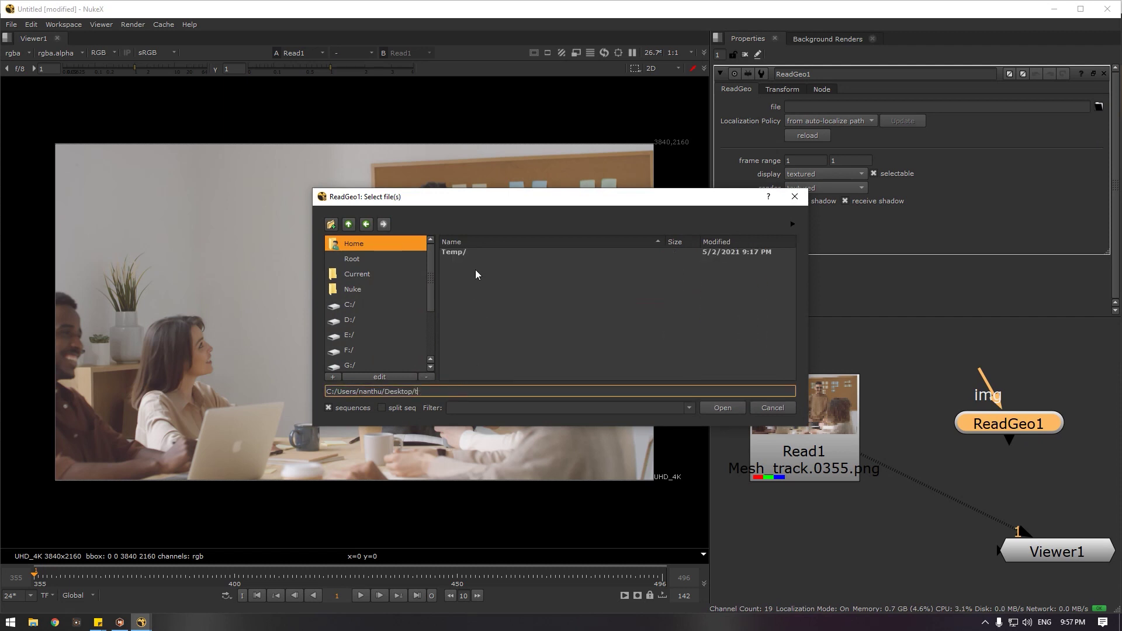
type("me")
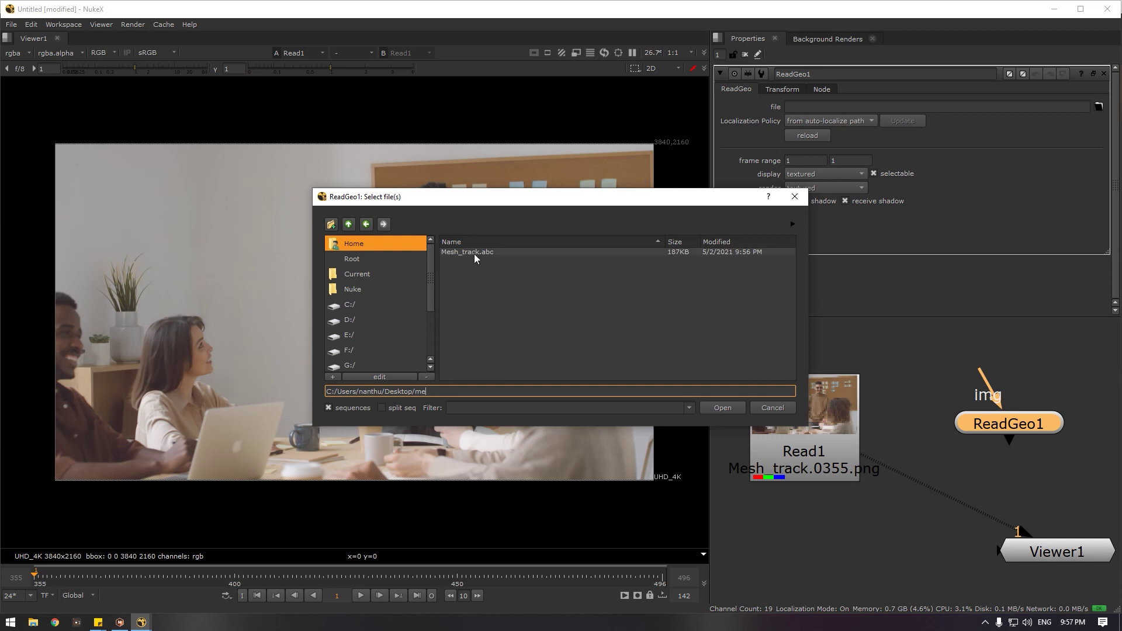
left_click(474, 252)
left_click(725, 411)
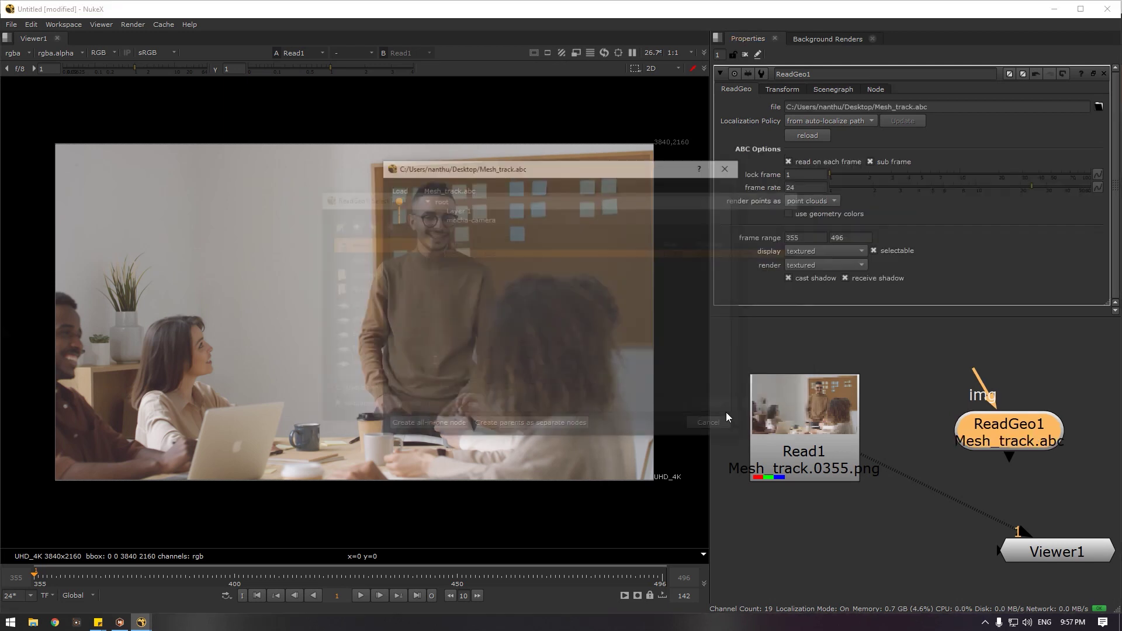
left_click(464, 214)
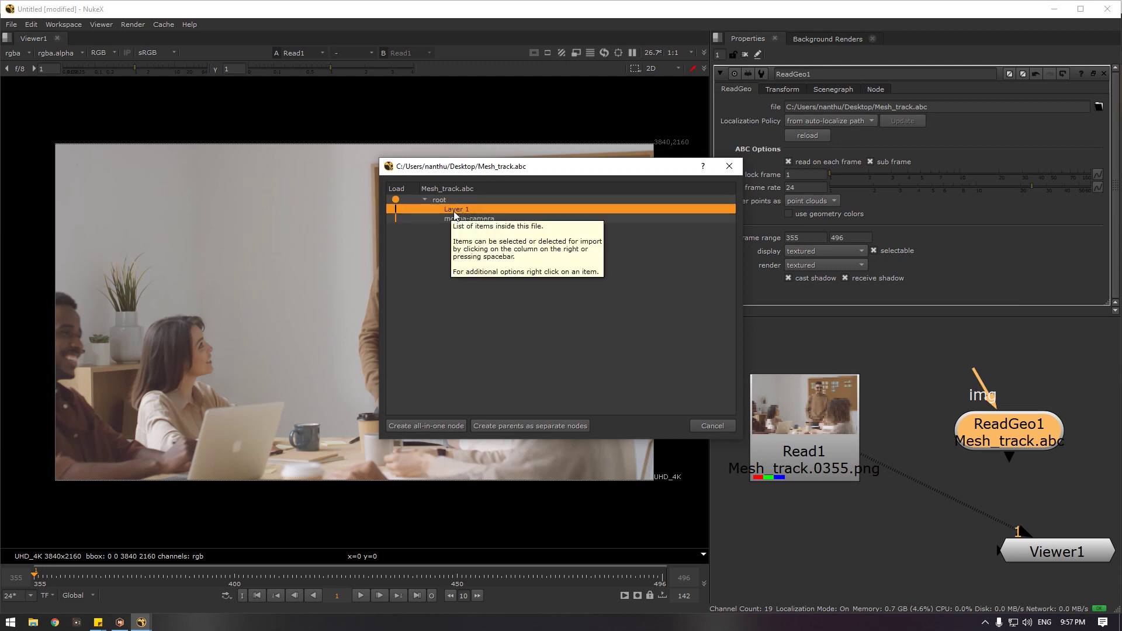
left_click(556, 426)
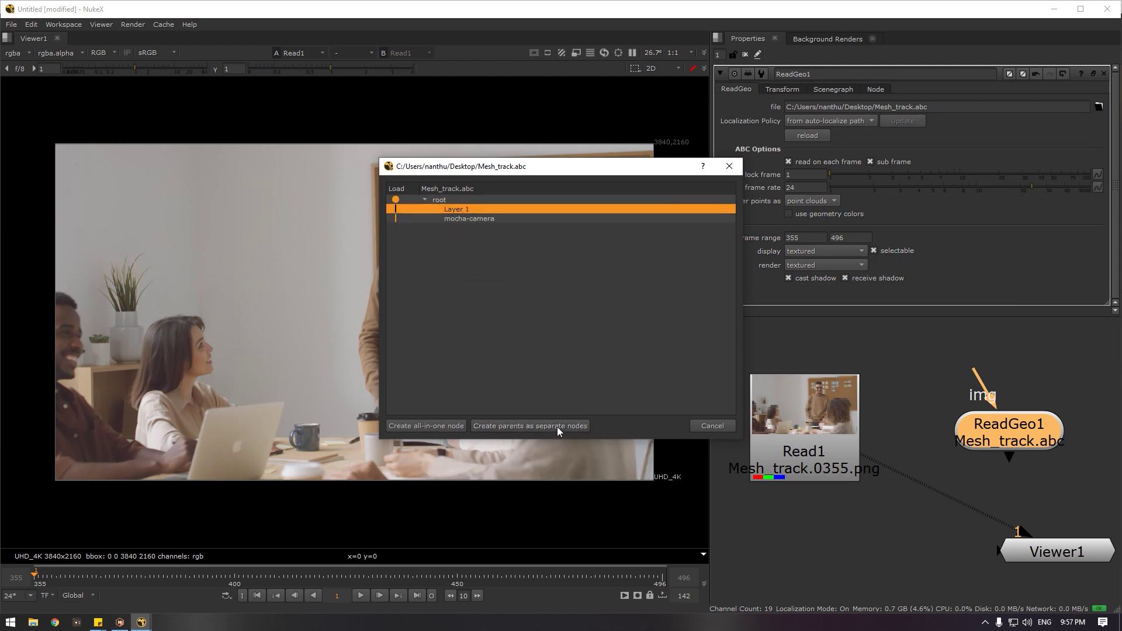
Separate the imported camera and ReadGeo nodes in the node graph, and show the ReadGeo in the viewer
left_click_drag(1029, 439, 769, 475)
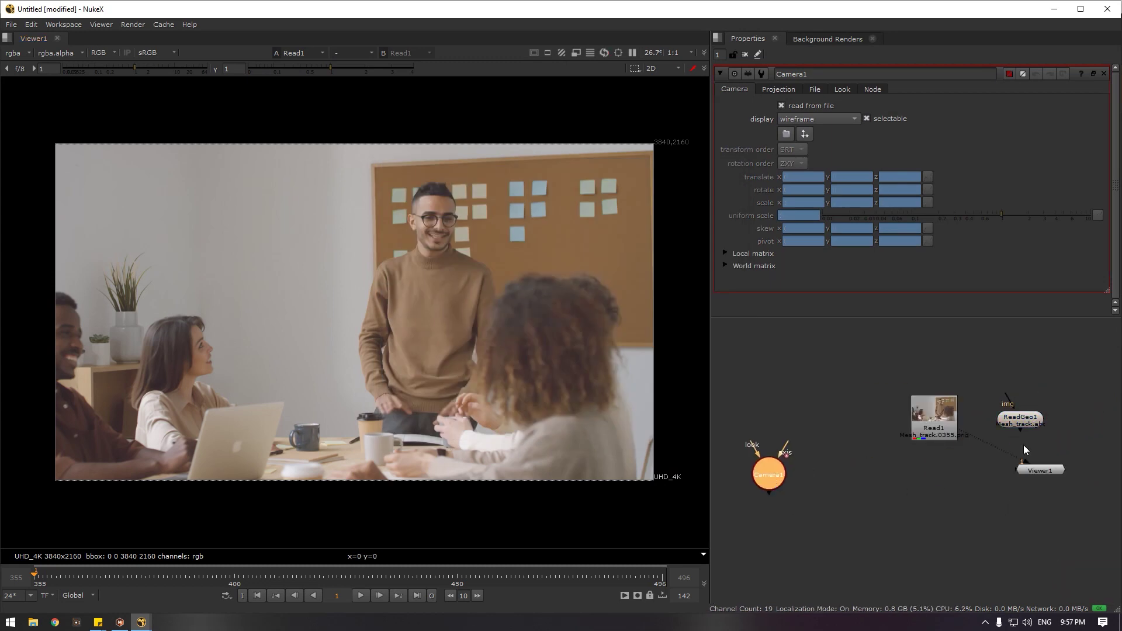
left_click_drag(1024, 419, 913, 486)
double_click(911, 485)
key("1")
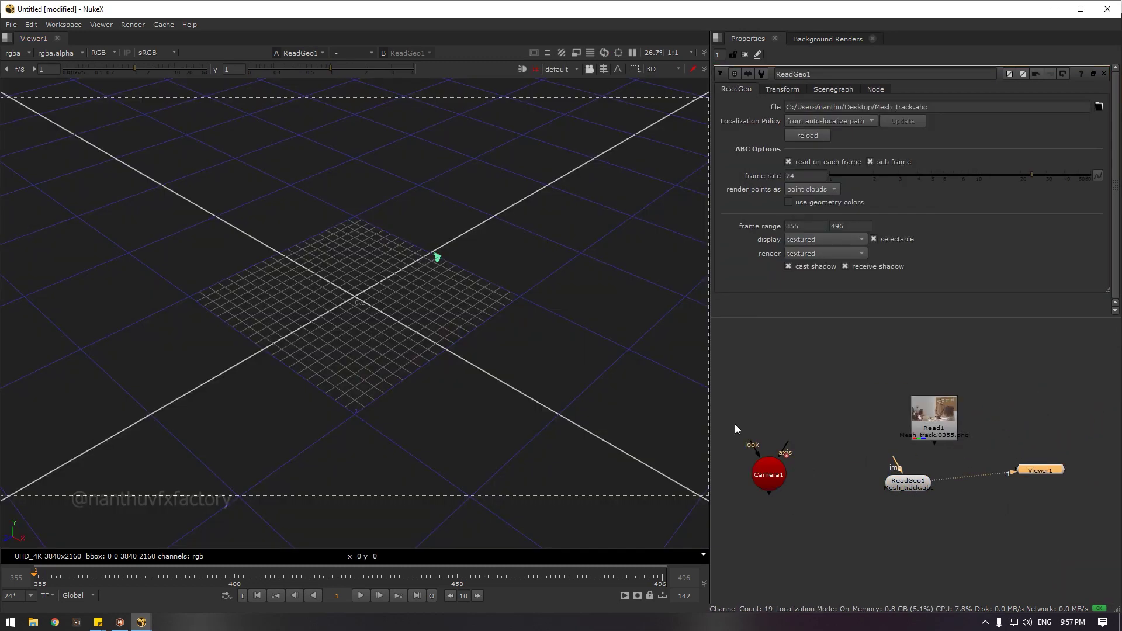
Play back the imported mesh up close in the 3D viewer to check its animation
left_click(908, 484)
scroll(449, 313, "up", 6)
left_click_drag(415, 317, 401, 549)
left_click(361, 596)
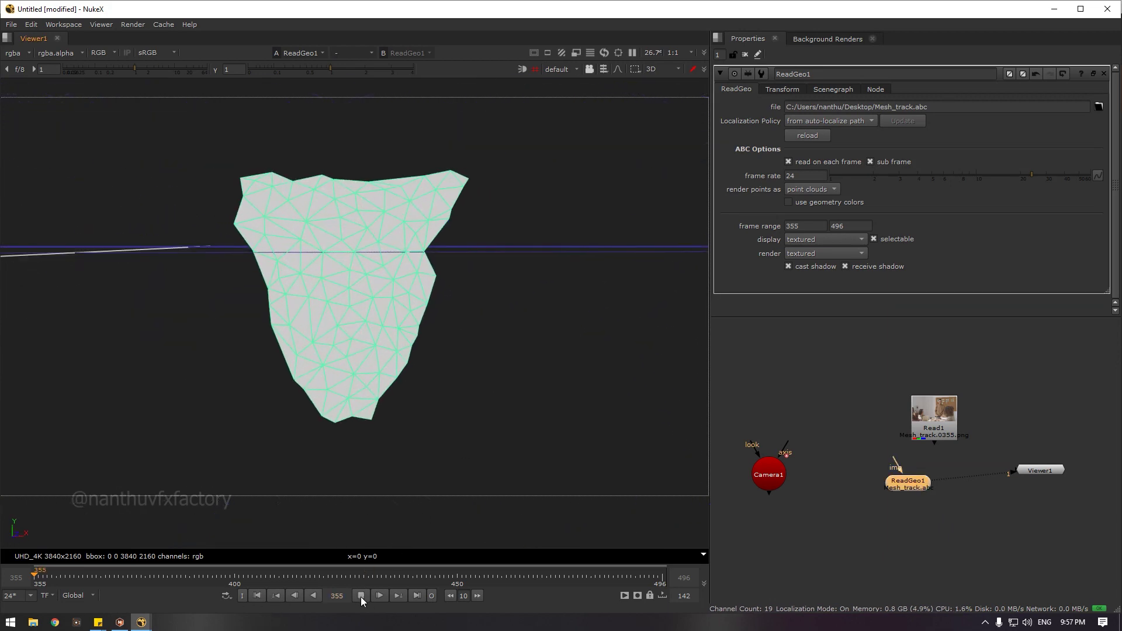
left_click_drag(494, 394, 480, 421)
left_click(435, 385)
left_click(413, 318)
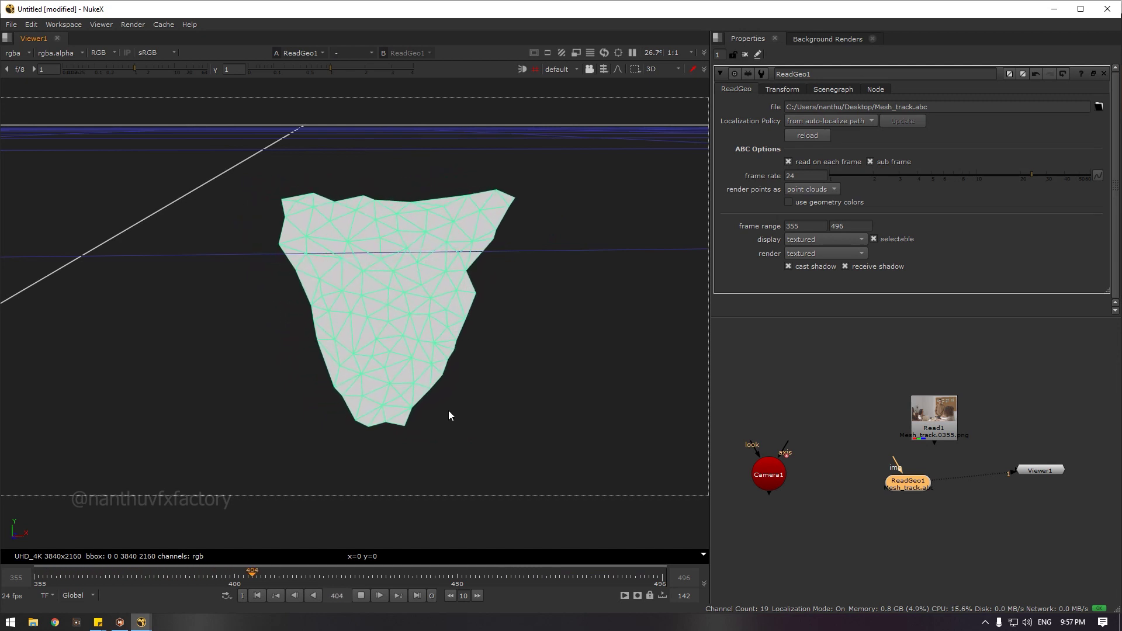
left_click(360, 596)
Add a ScanlineRender node, connect the ReadGeo mesh and the imported camera to it, and move the footage's Read node aside
left_click_drag(879, 502, 906, 471)
key("Tab")
type("sca")
key("Return")
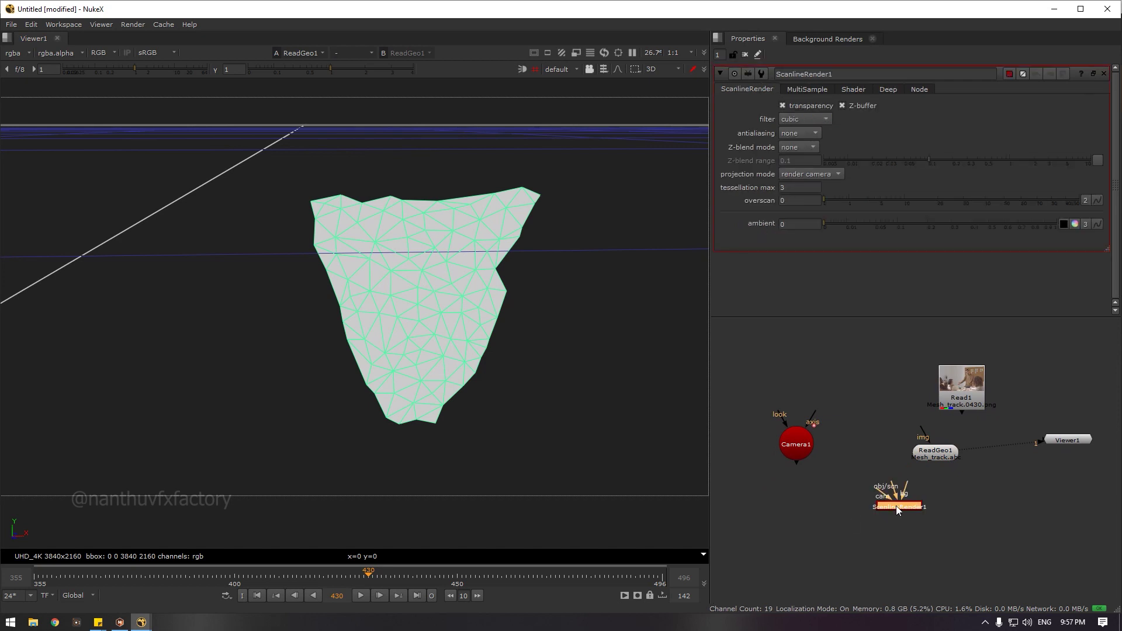
left_click_drag(916, 497, 934, 453)
left_click_drag(810, 445, 822, 526)
left_click_drag(938, 454, 920, 453)
left_click_drag(962, 400, 1081, 534)
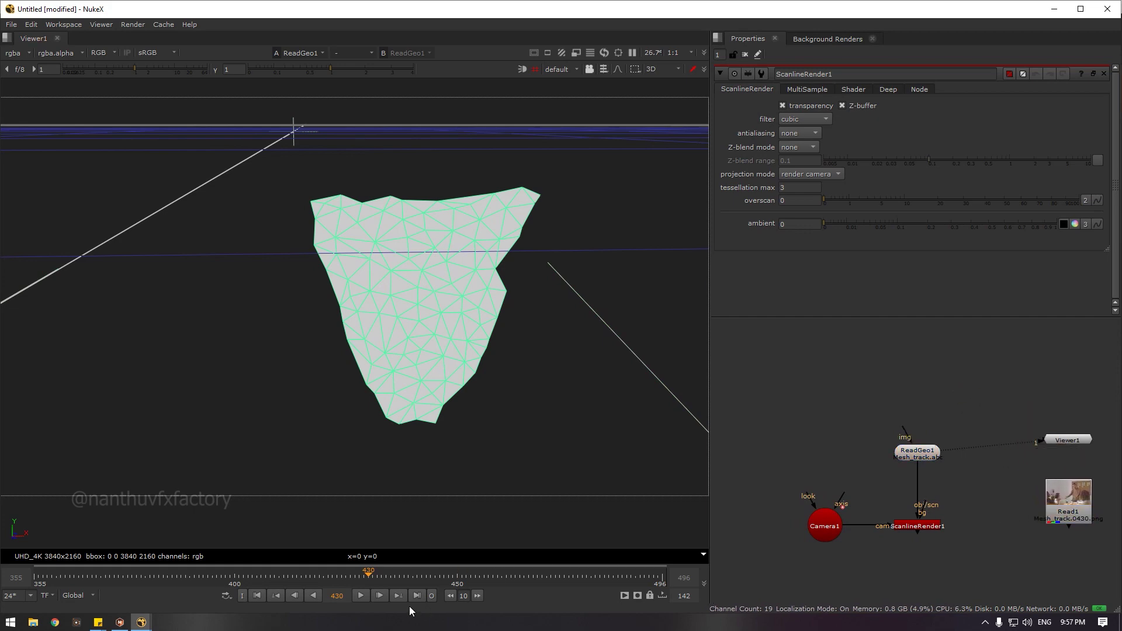
Switch to Mocha Pro and check the frame rate in the project settings
key("alt+Tab")
key("Tab")
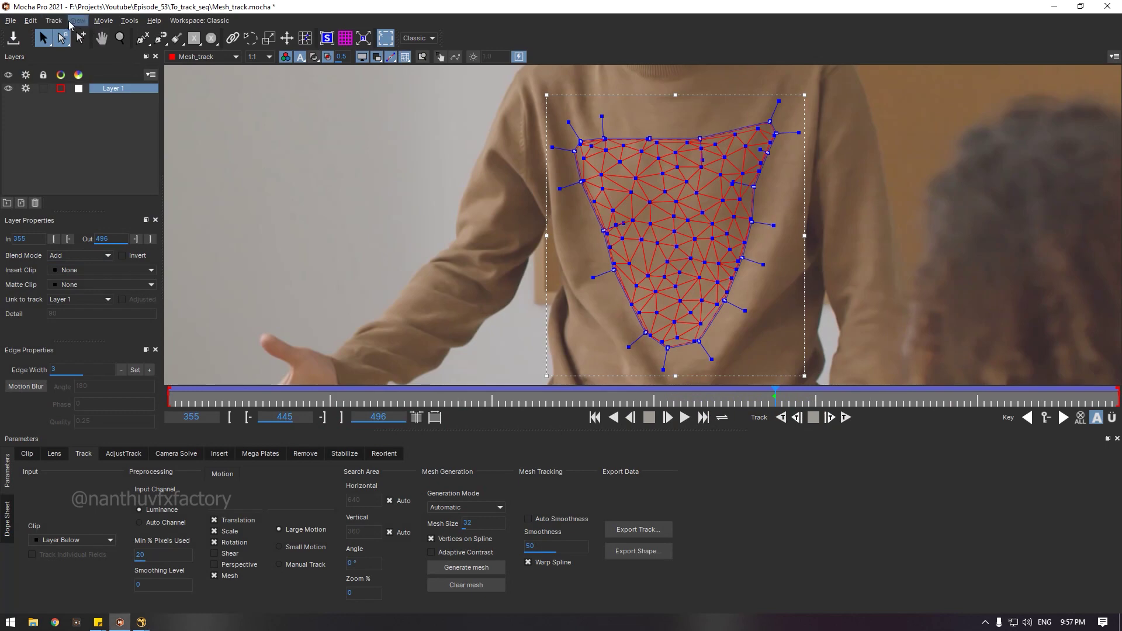
left_click(30, 20)
mouse_move(2, 23)
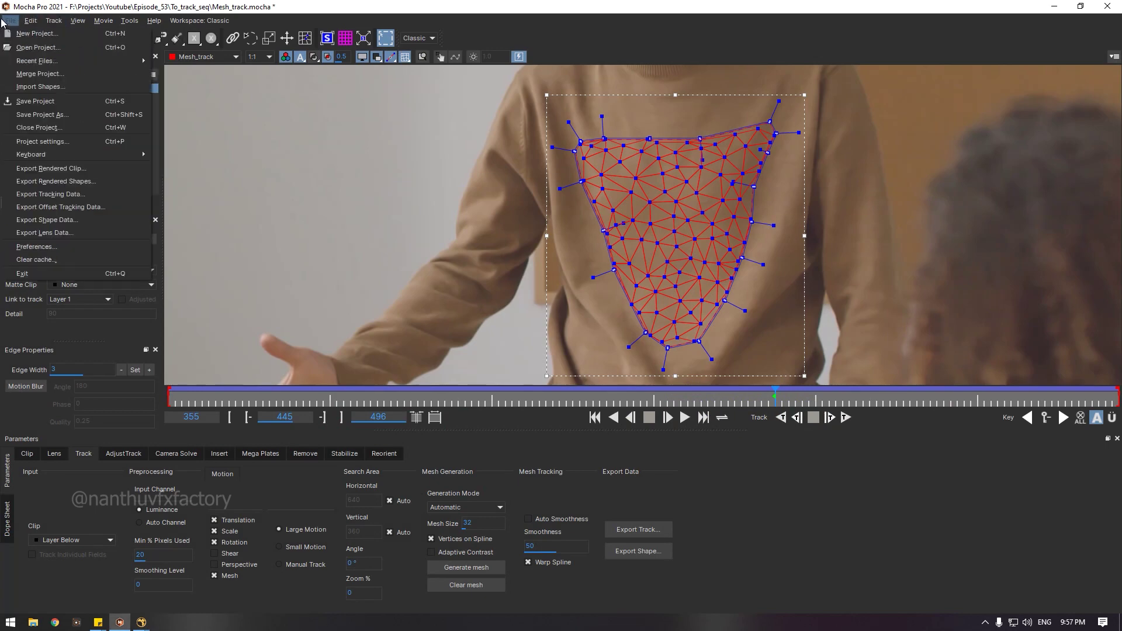
left_click(42, 141)
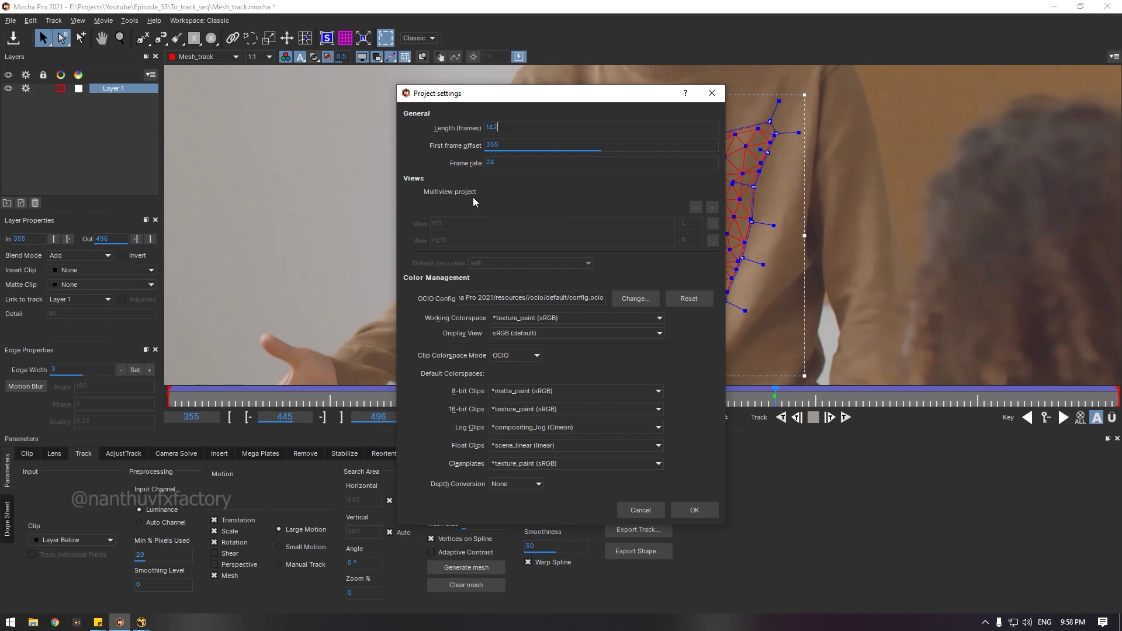
left_click(689, 510)
Switch back to NukeX and examine the ReadGeo node's frame rate and scenegraph settings
key("alt+Tab")
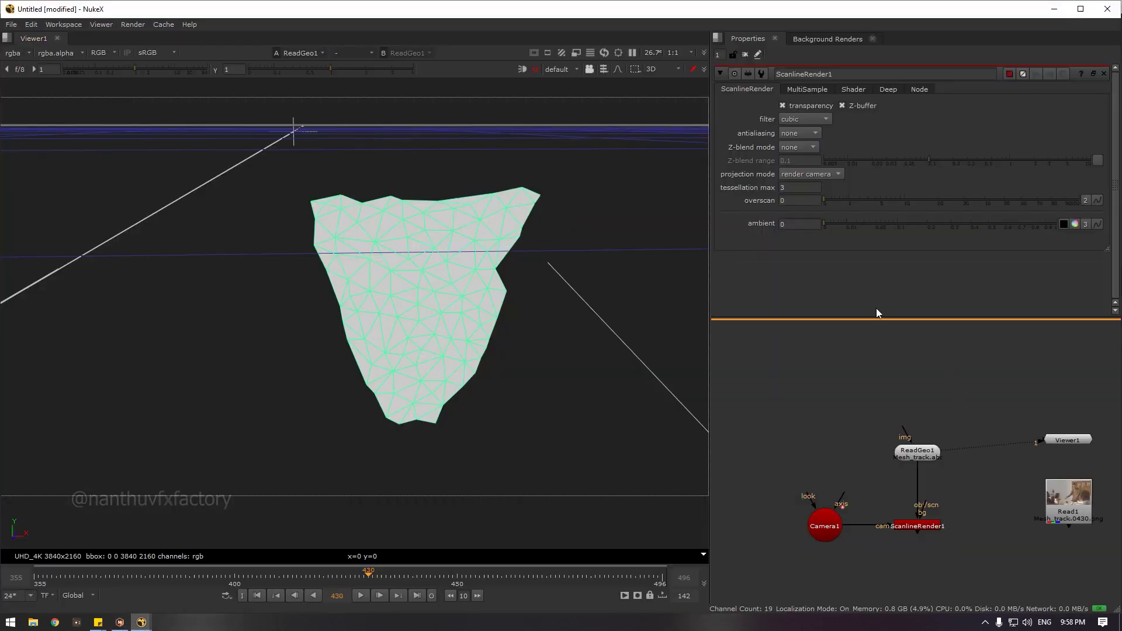
double_click(920, 451)
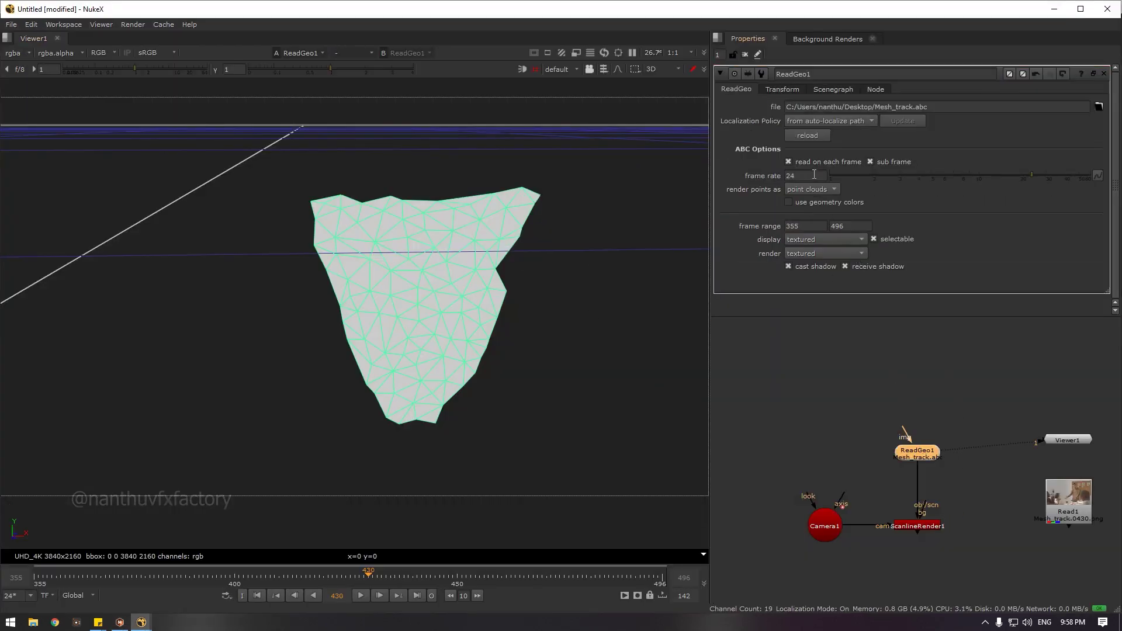
left_click(793, 90)
left_click(818, 88)
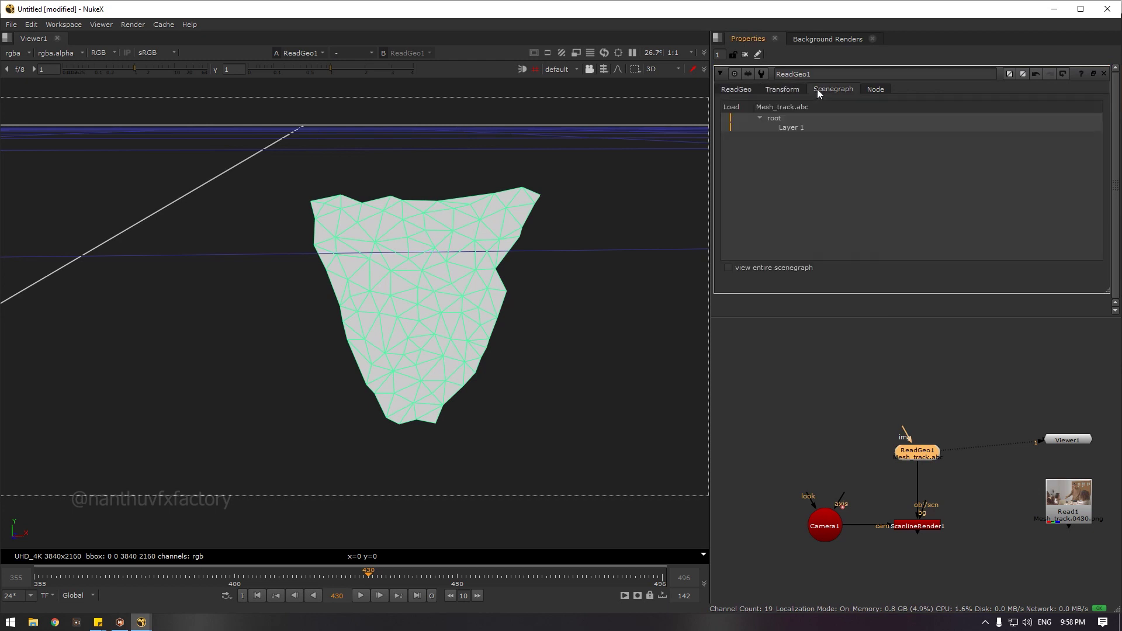
left_click(741, 89)
Add a Merge node set to over beside the ScanlineRender, with the footage's Read node placed above it
left_click_drag(1008, 498, 987, 512)
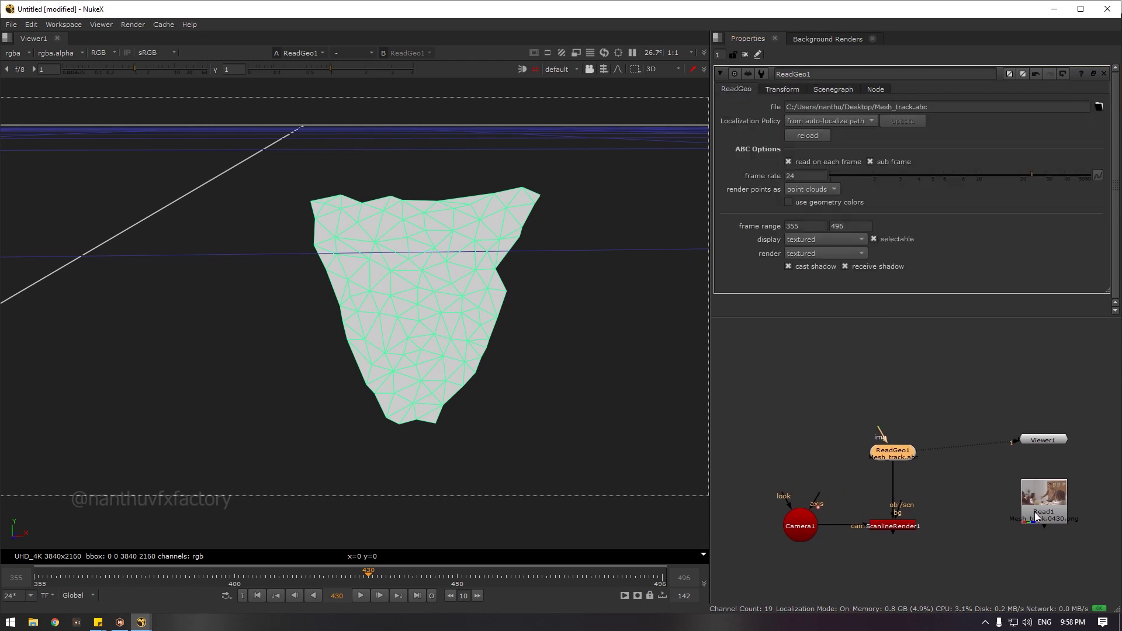
left_click(923, 528)
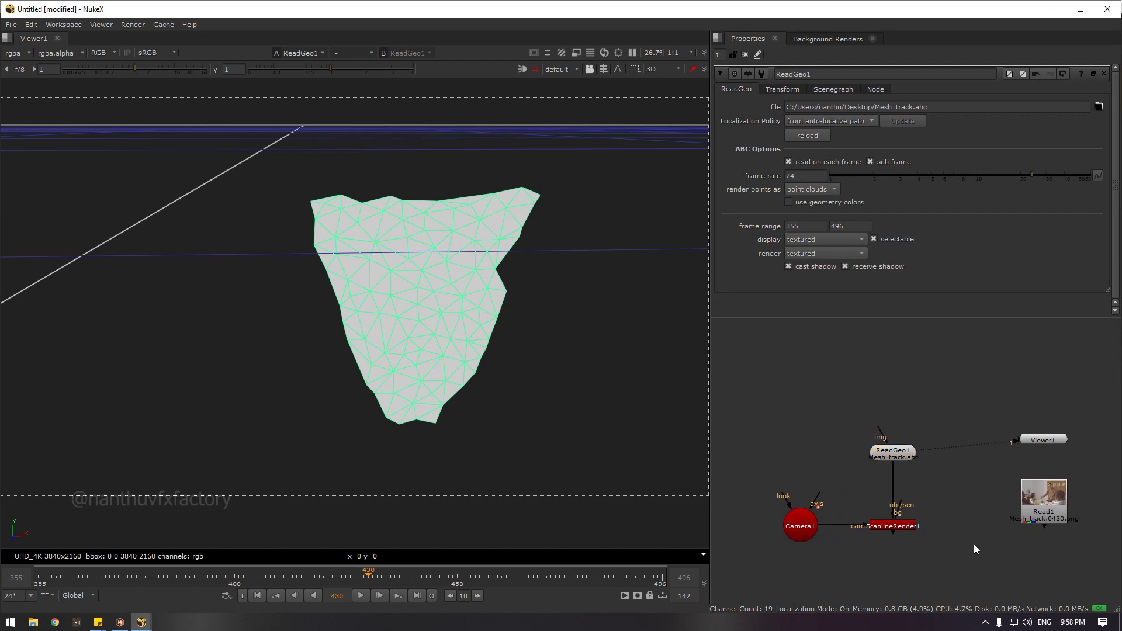
key("m")
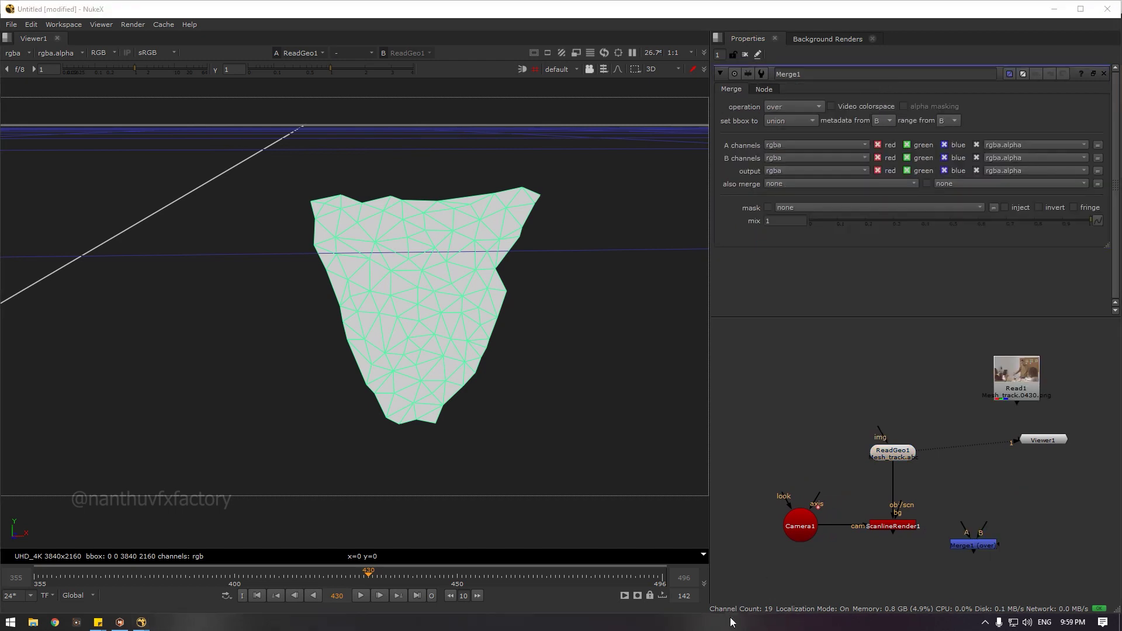
Load brand.gif from the Desktop folder with a new Read node
key("r")
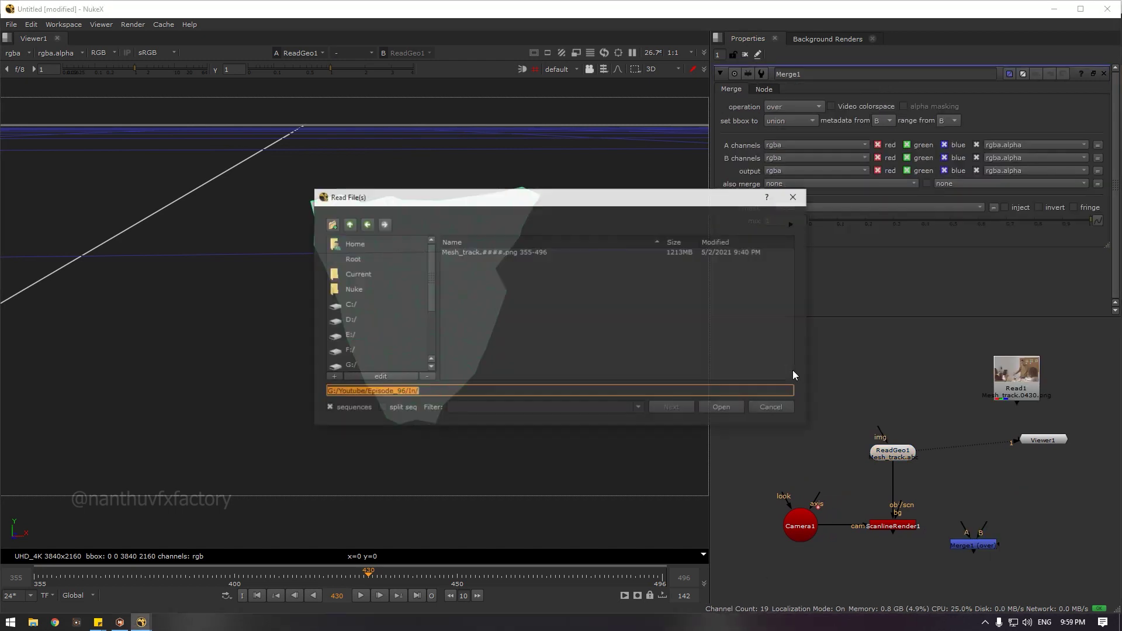
left_click(364, 245)
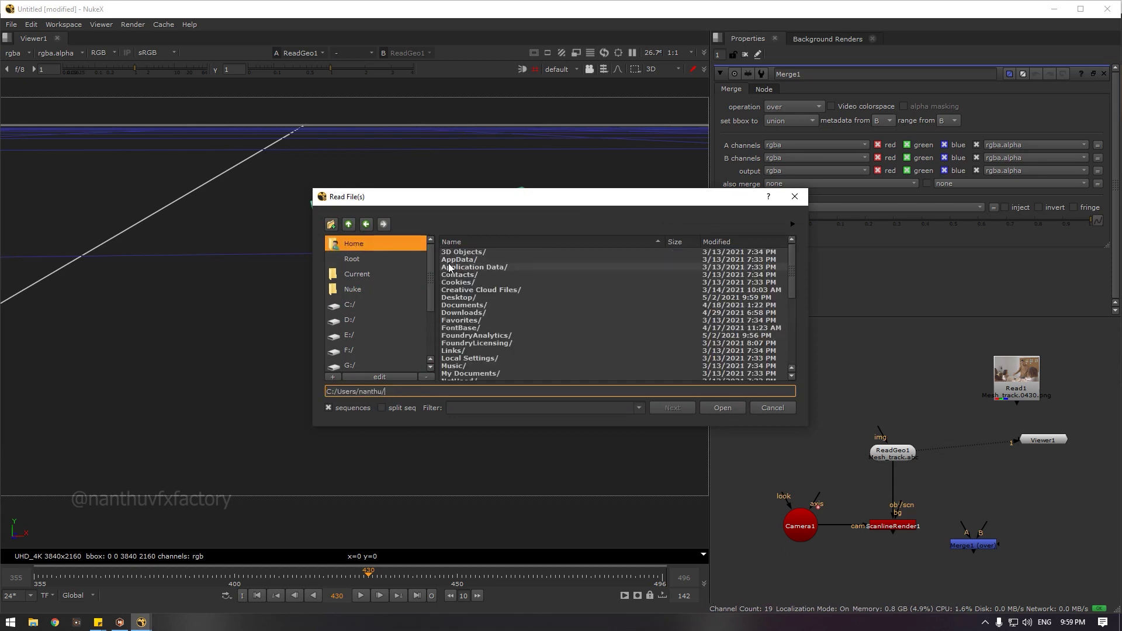
left_click(445, 390)
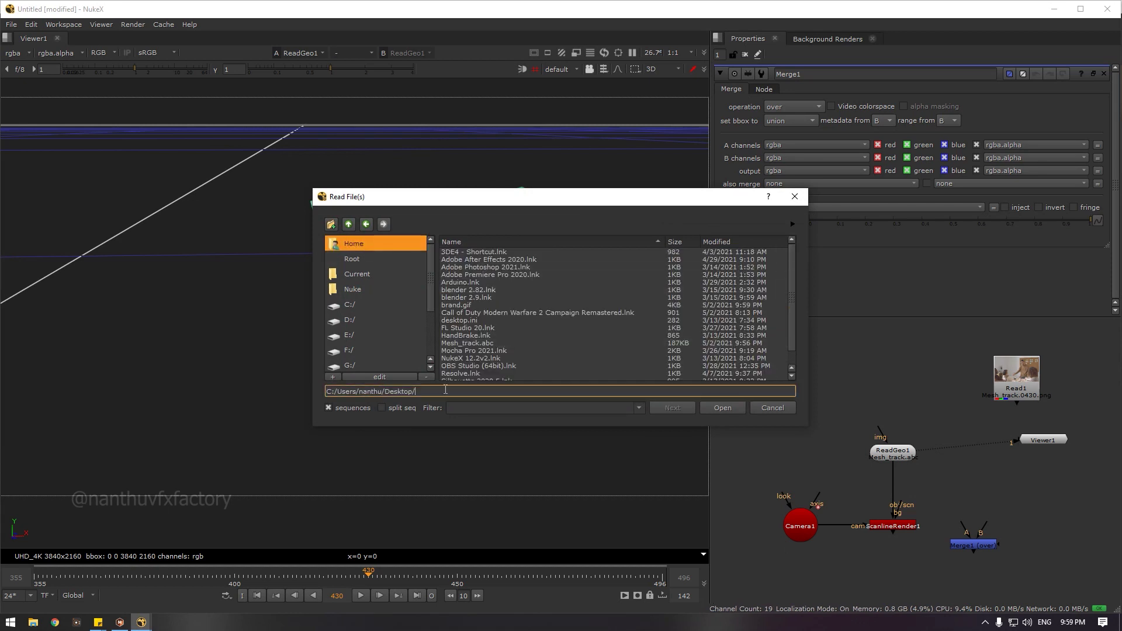
type("pe")
key("BackSpace")
left_click(731, 244)
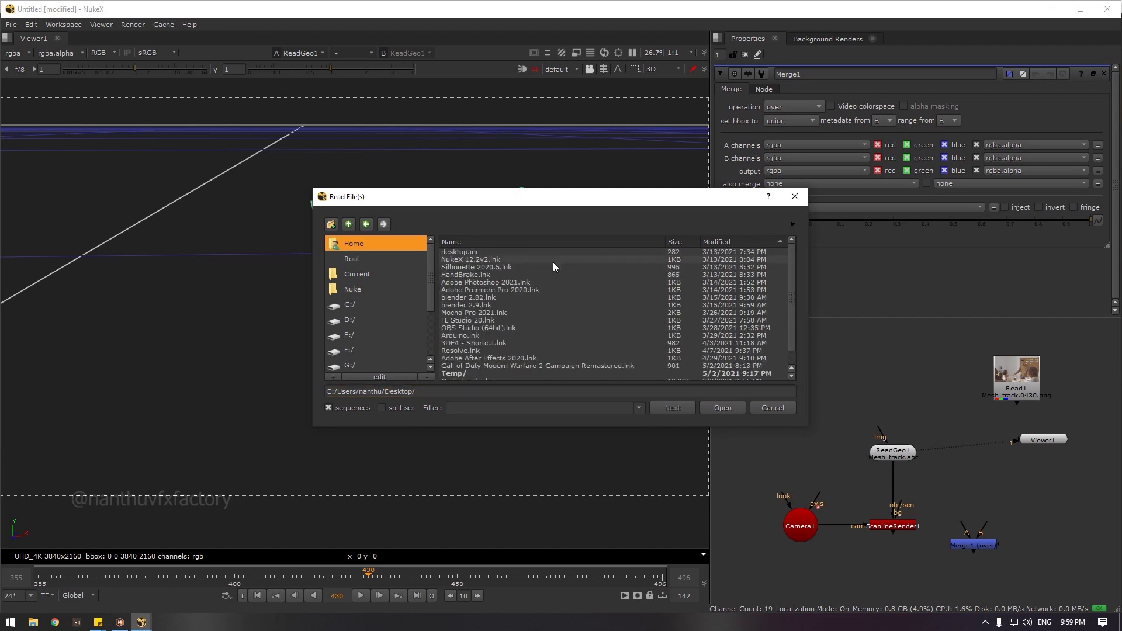
scroll(721, 274, "down", 1)
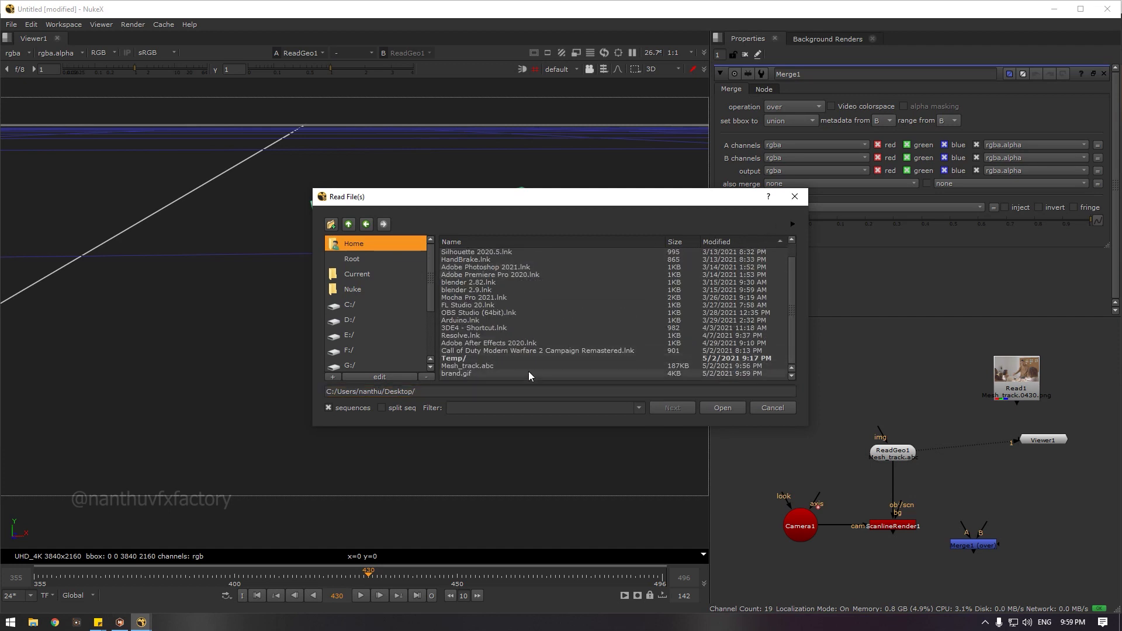
left_click(510, 374)
left_click(708, 408)
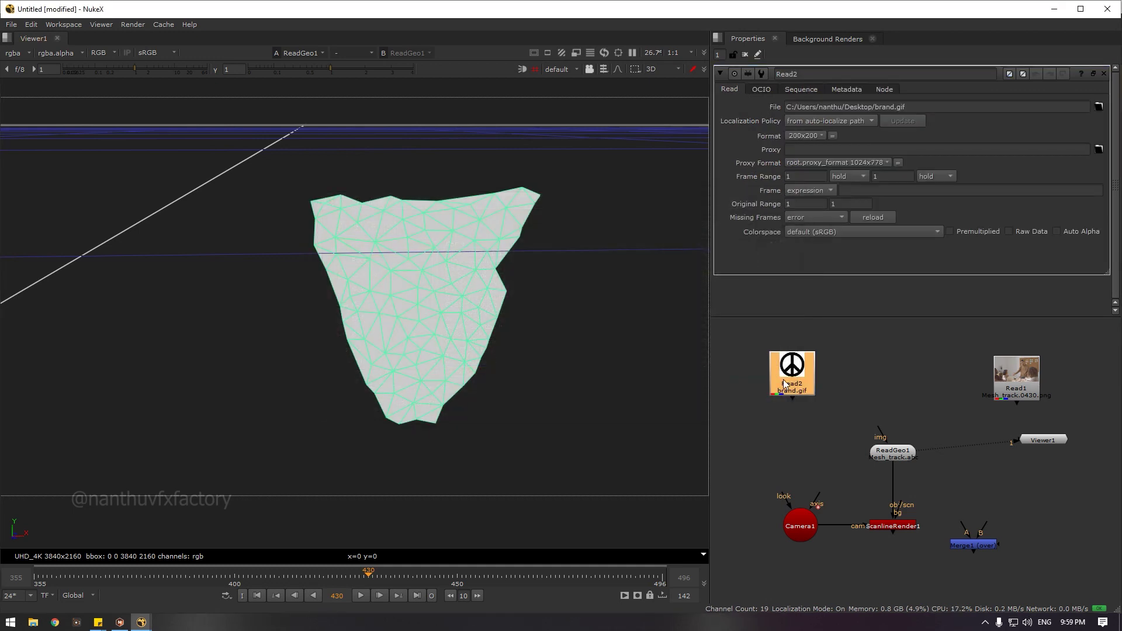
View the brand.gif artwork, place its Read node above ReadGeo1 and connect it to the geometry's img input
key("1")
left_click(360, 596)
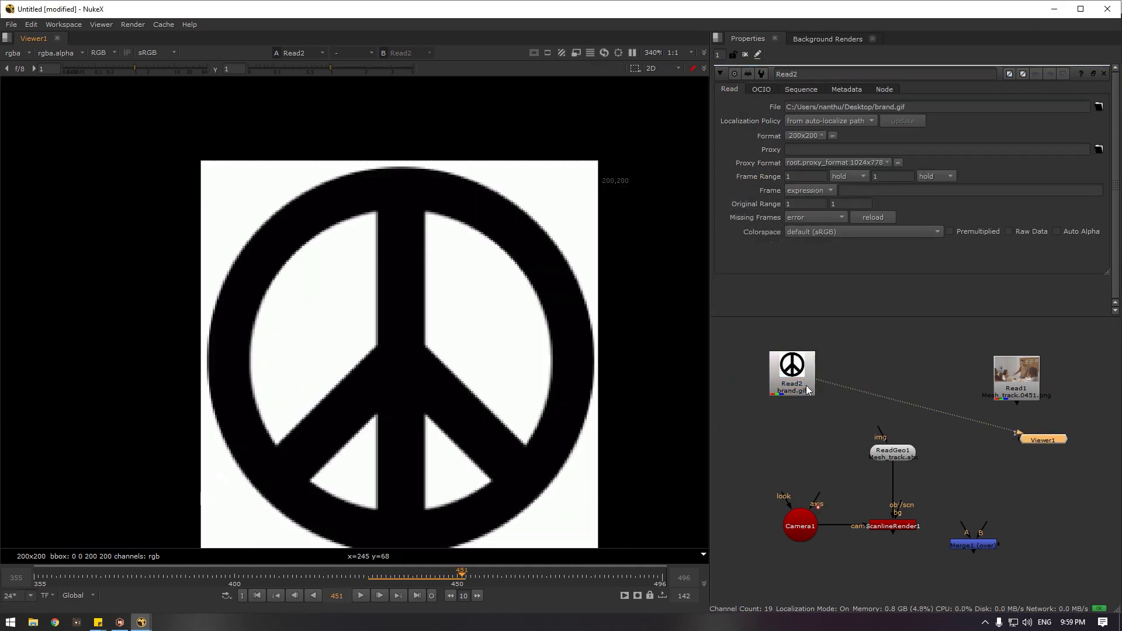
left_click_drag(810, 390, 862, 387)
left_click(885, 453)
key("1")
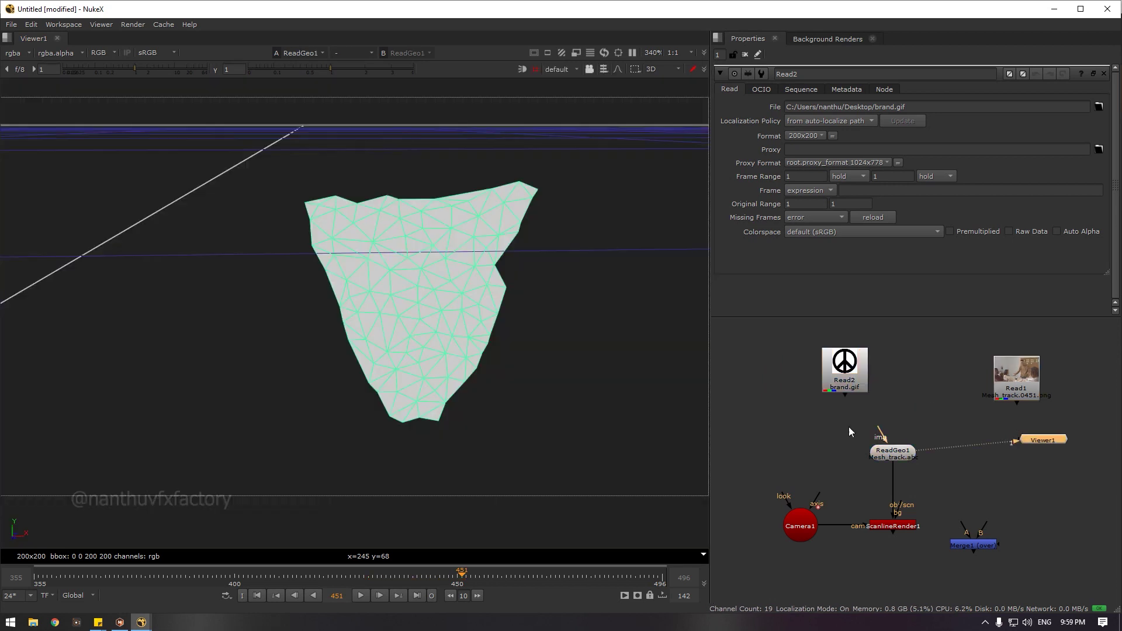
left_click_drag(875, 431, 902, 375)
left_click(903, 528)
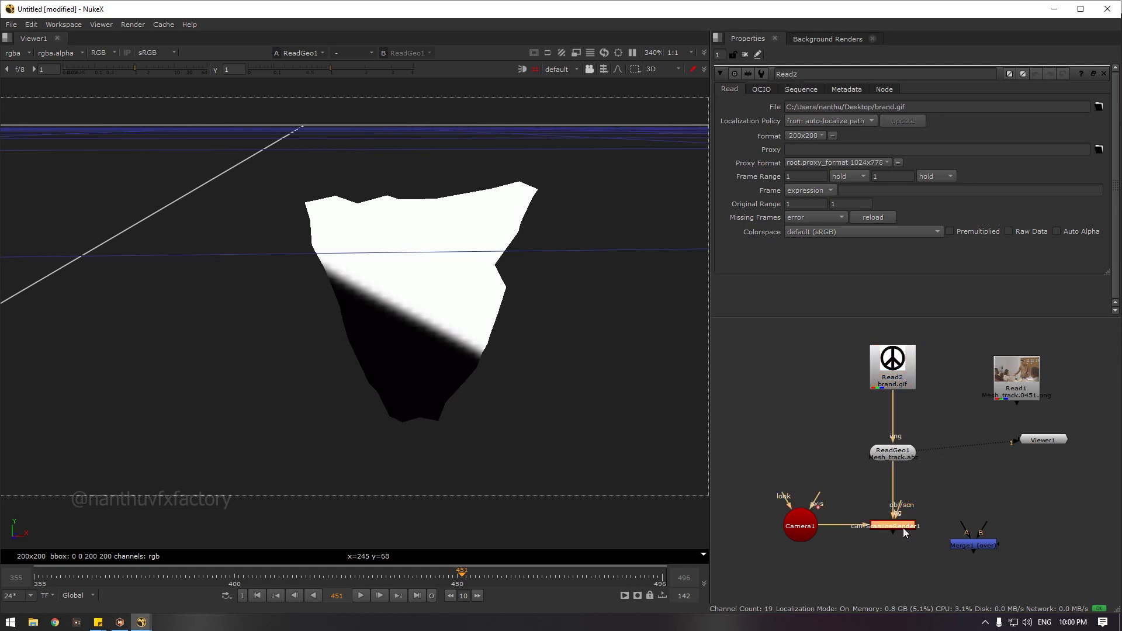
Insert a Reformat node between the brand.gif Read node and ReadGeo1
left_click(894, 377)
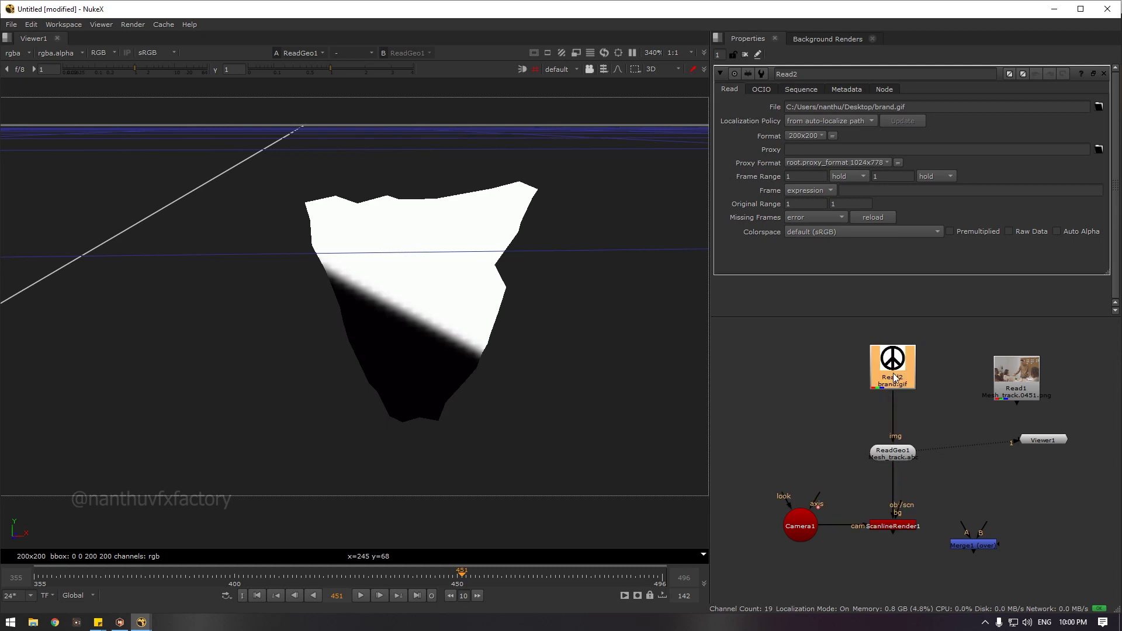
key("Tab")
type("re")
left_click(832, 391)
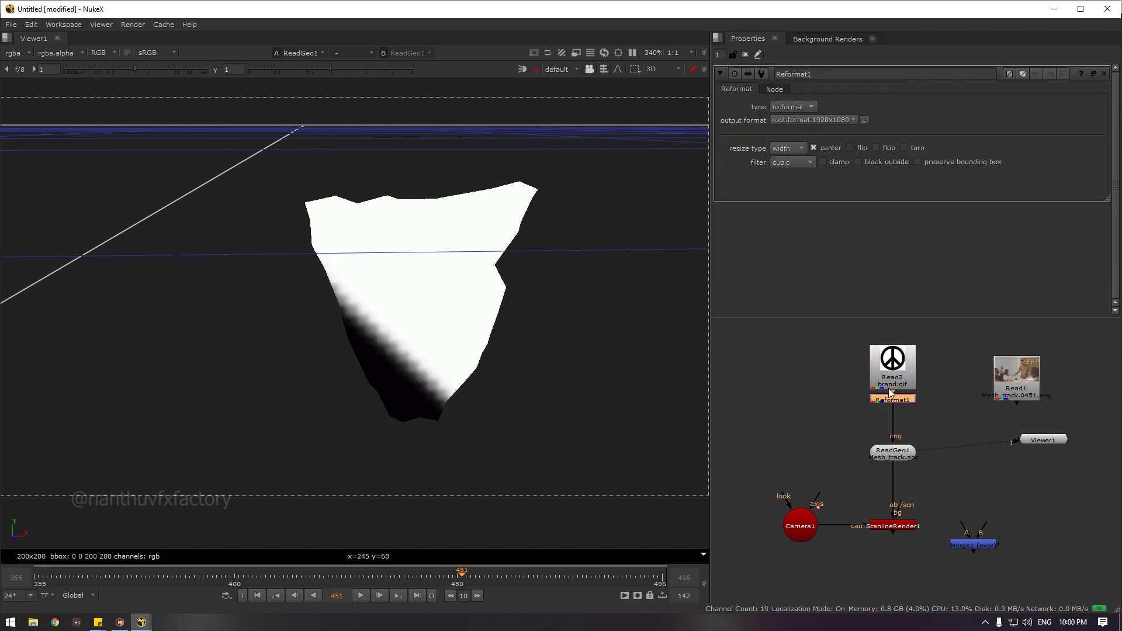
left_click(858, 384)
Check the footage's format and set the project's full size format to UHD_4K 3840x2160
key("s")
double_click(1017, 377)
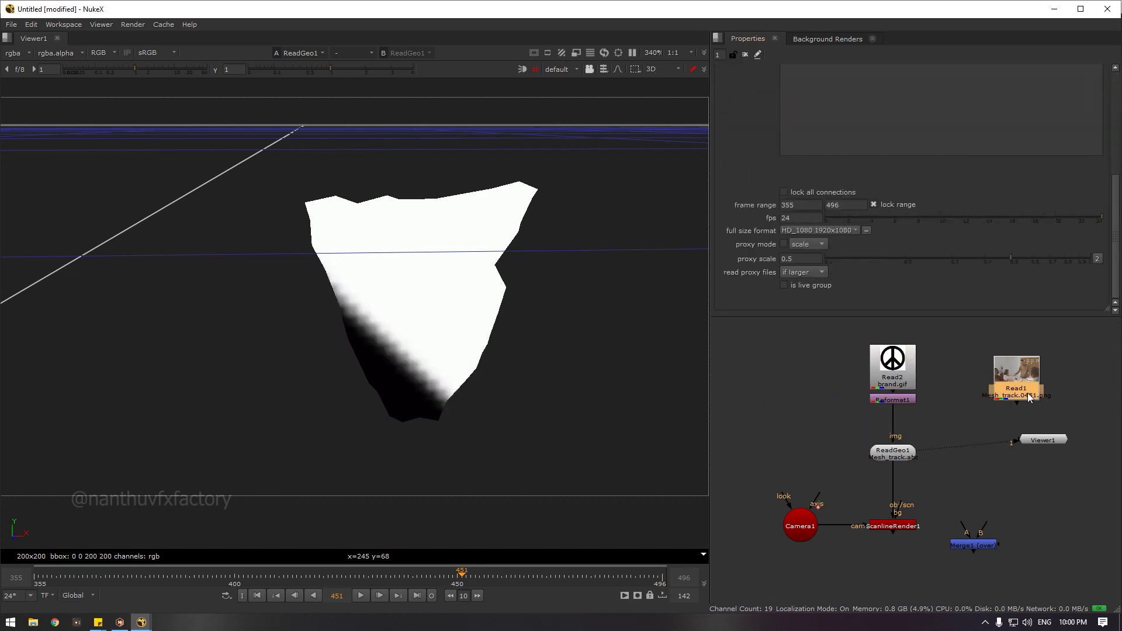
key("1")
left_click(835, 357)
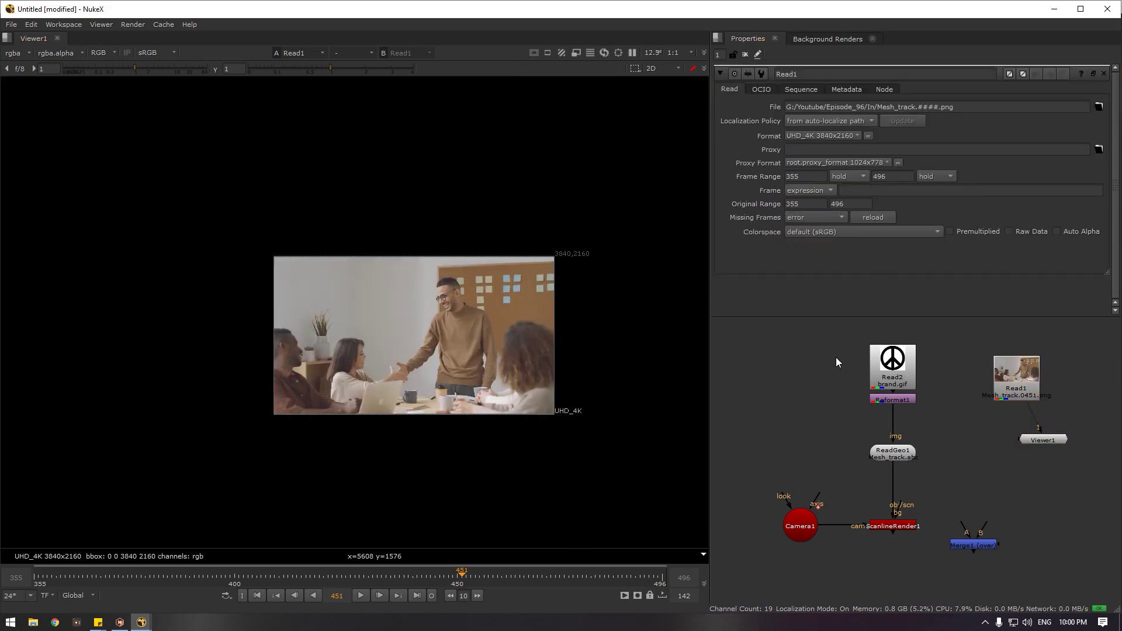
key("s")
scroll(854, 224, "down", 1)
left_click(843, 259)
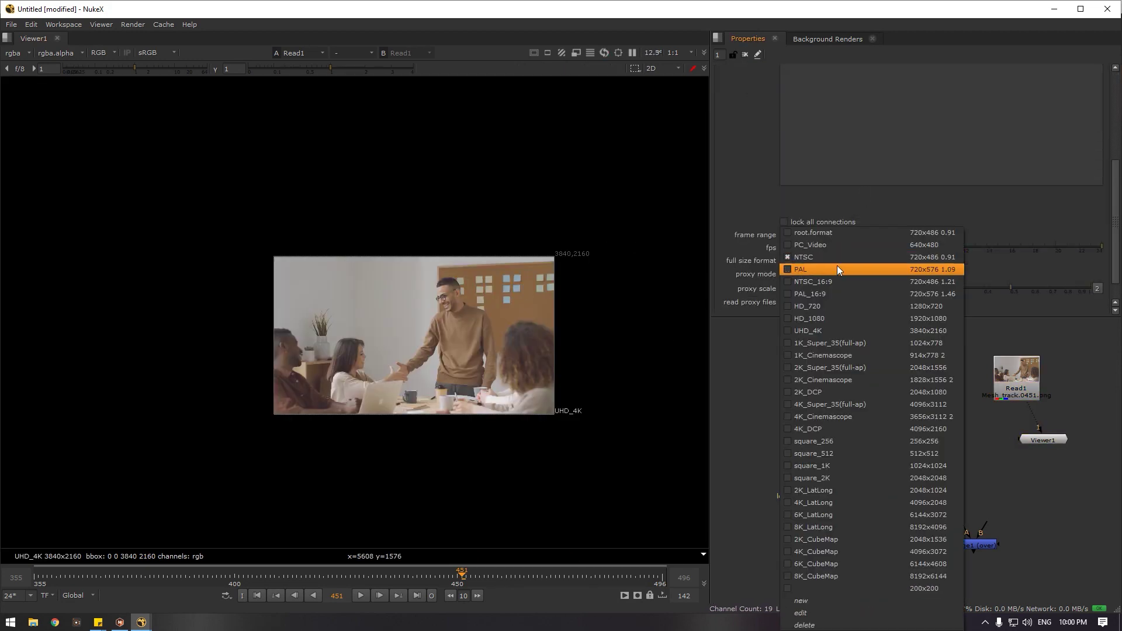
left_click(825, 328)
scroll(611, 377, "up", 2)
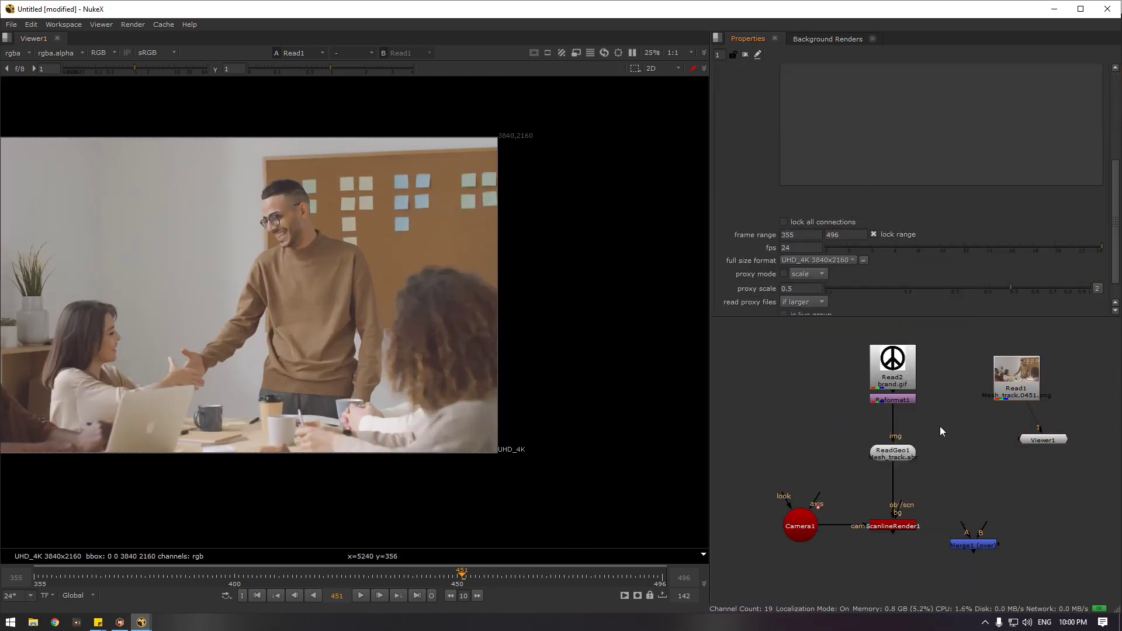
View the reformatted artwork on the ReadGeo mesh and delete the Reformat node
double_click(907, 399)
key("1")
left_click(904, 456)
key("1")
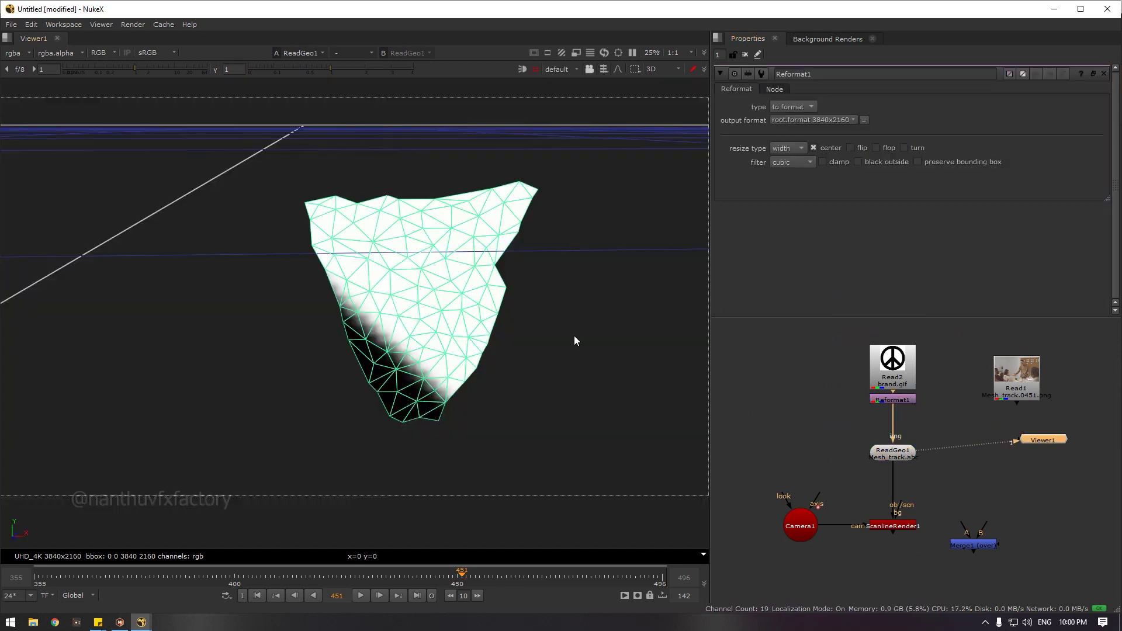
left_click_drag(885, 367, 885, 355)
left_click(896, 398)
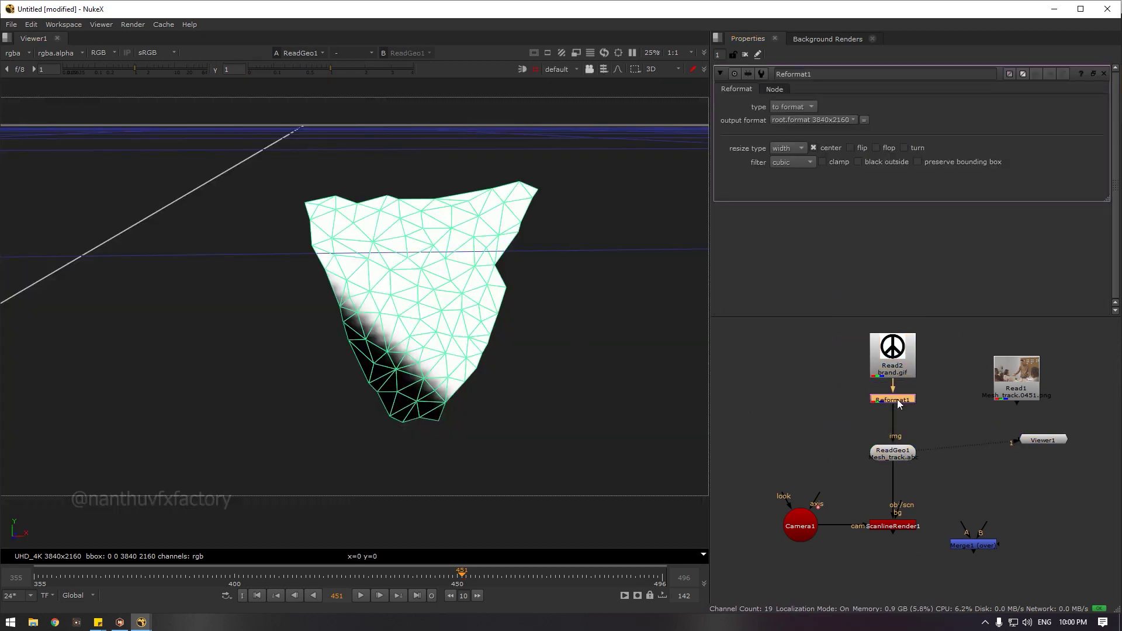
key("Delete")
Insert a Transform node after the brand.gif Read node, with scale 0.21 and translate x 31
key("t")
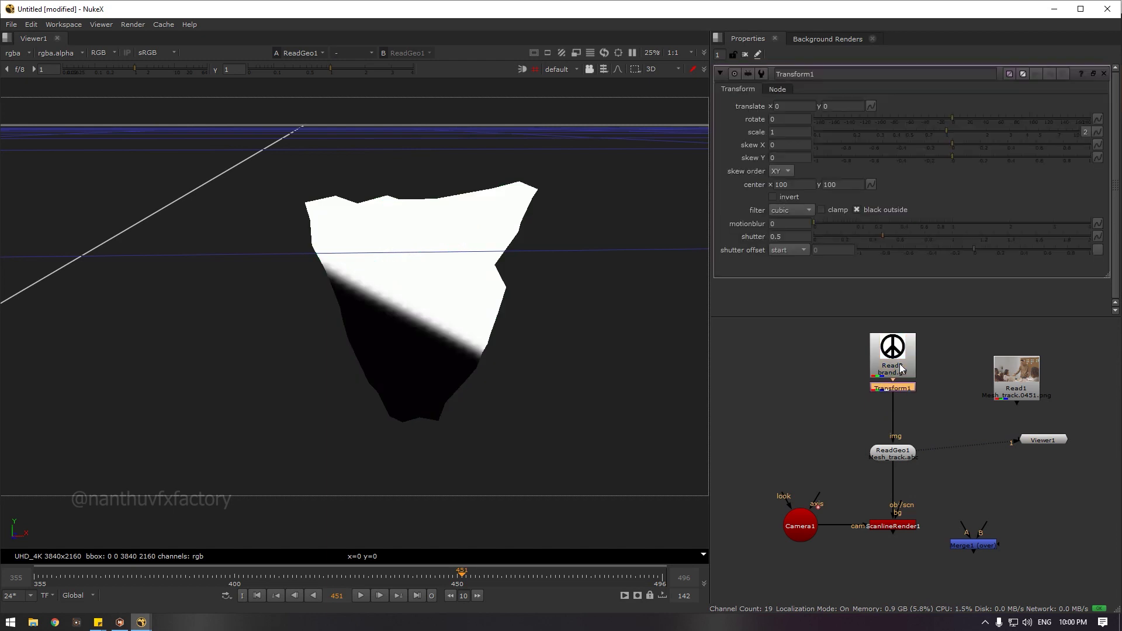
left_click_drag(924, 132, 858, 139)
left_click_drag(523, 215, 444, 242)
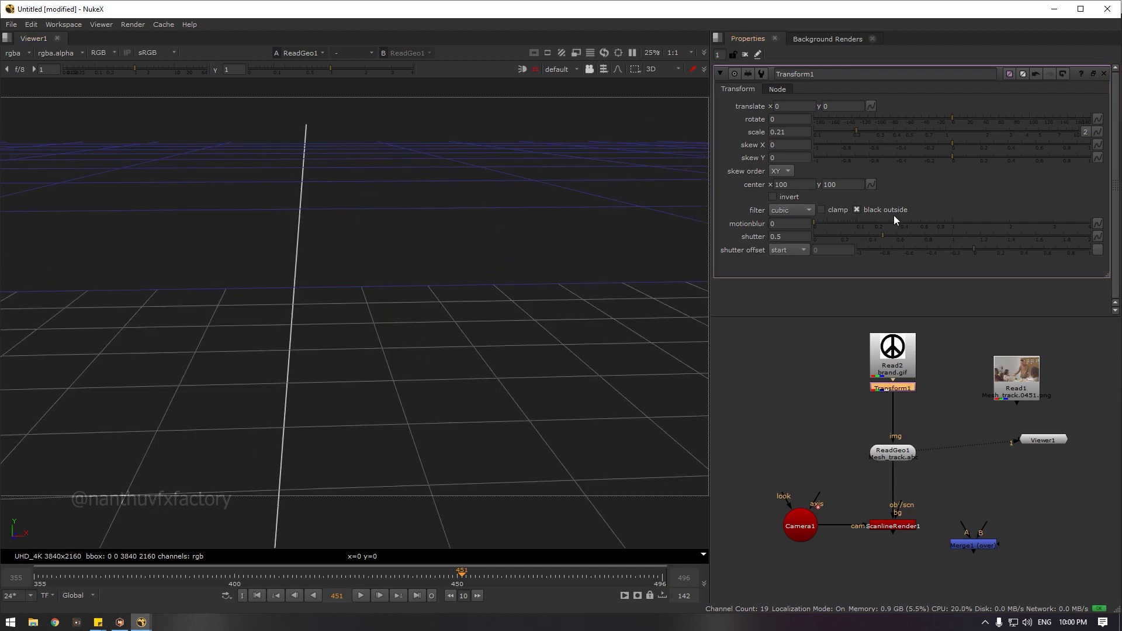
left_click_drag(777, 107, 798, 105)
scroll(414, 281, "up", 5)
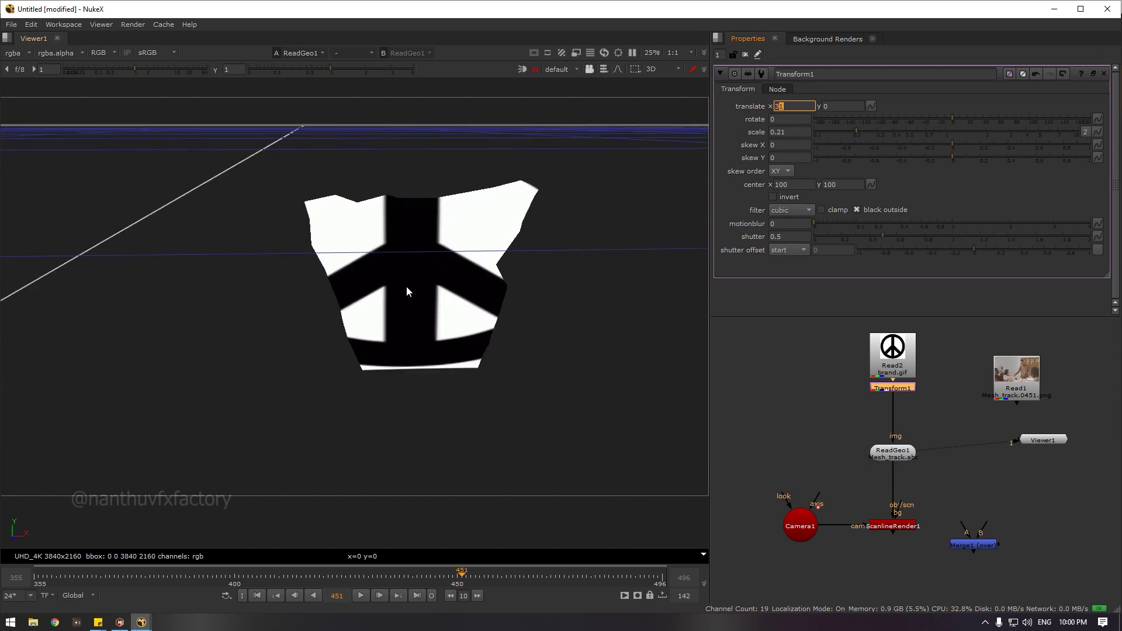
Reduce the Transform's scale to 0.07 and split it into separate width and height values
left_click_drag(856, 131, 807, 138)
scroll(463, 280, "up", 4)
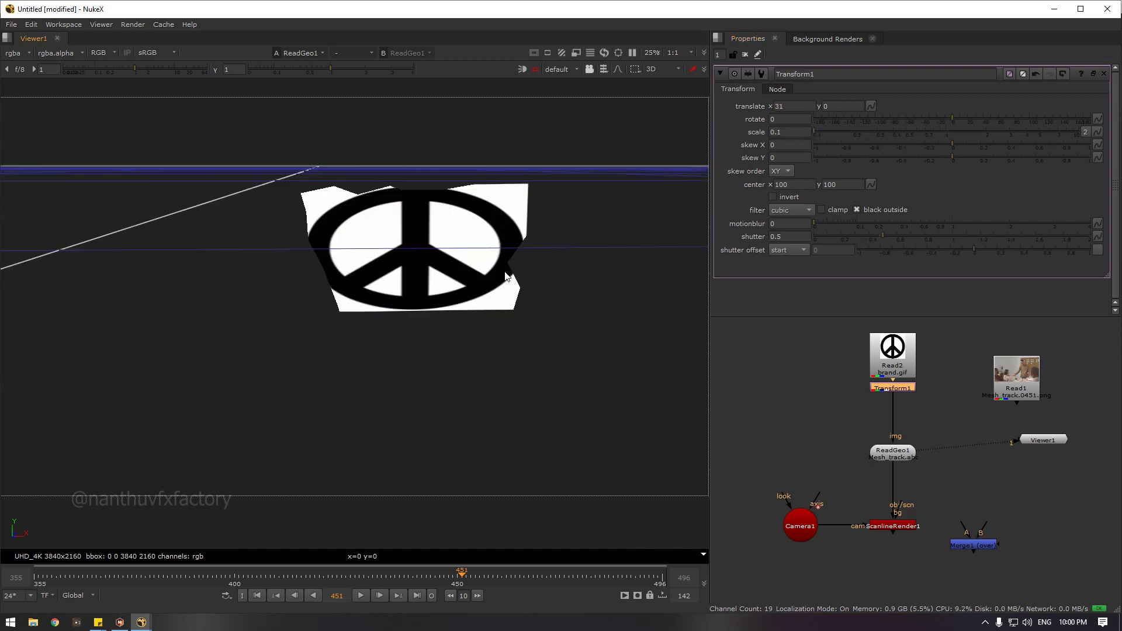
double_click(790, 132)
type("0.07")
key("Return")
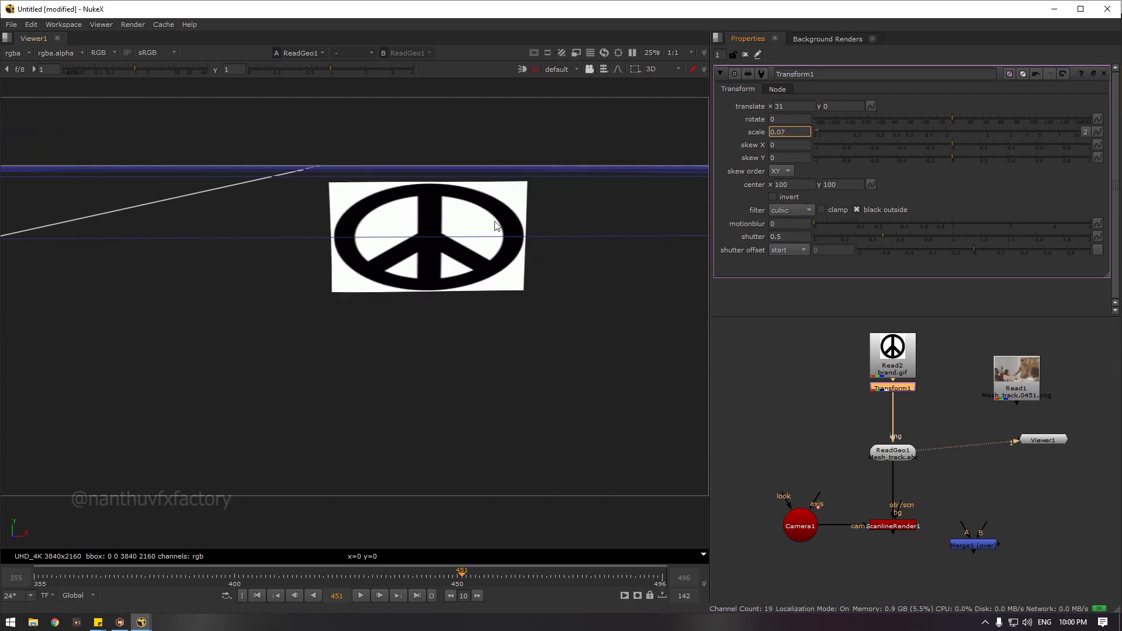
left_click(1086, 132)
View the ScanlineRender output in 2D and set the Transform's scale height to 0.09
left_click(901, 526)
key("1")
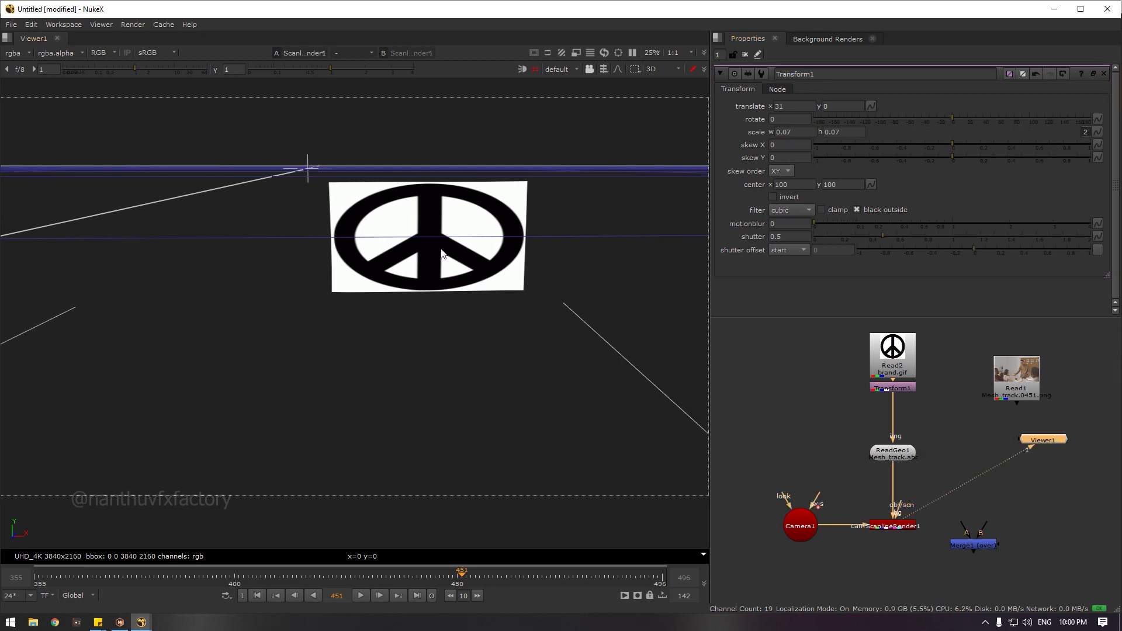
key("Tab")
scroll(307, 295, "up", 6)
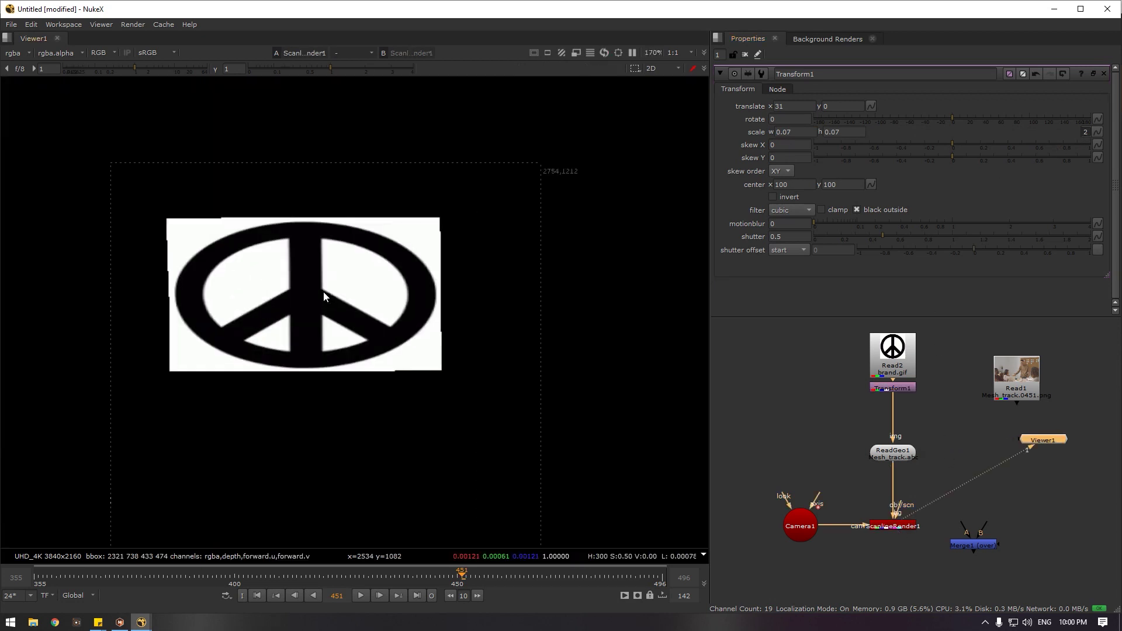
left_click(838, 131)
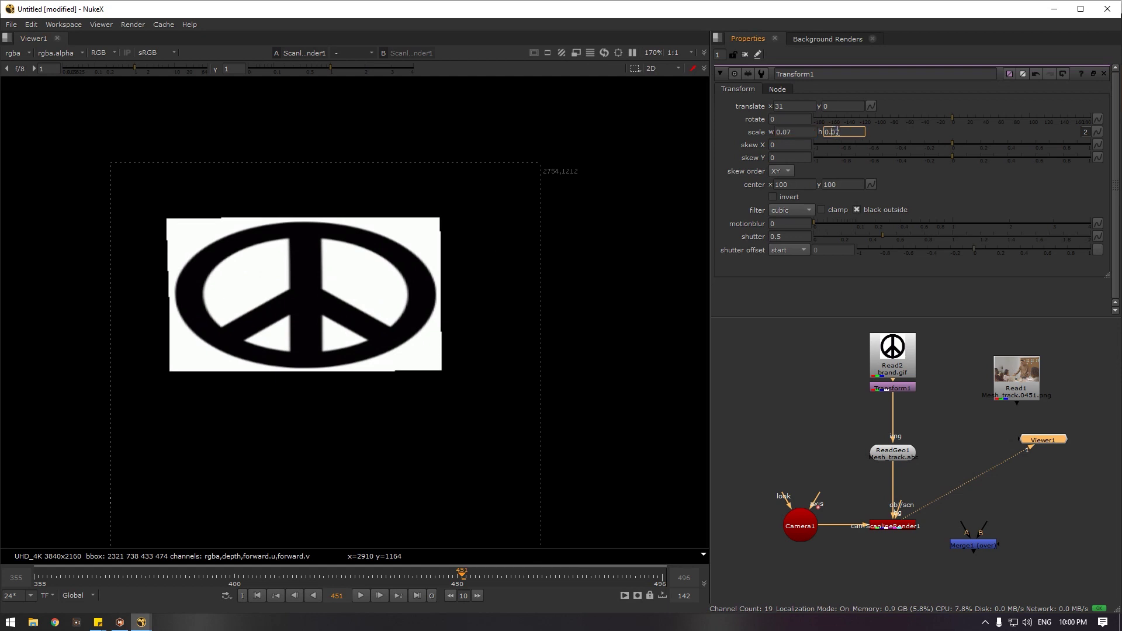
scroll(840, 132, "up", 2)
scroll(840, 132, "down", 1)
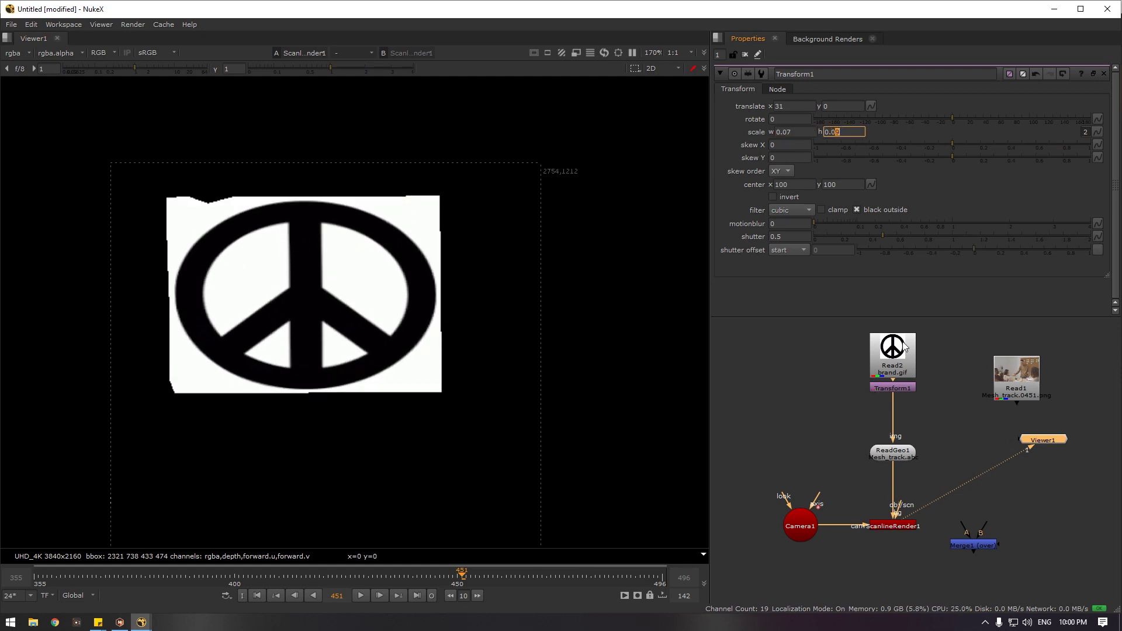
Examine the alpha channel of the render and of the brand.gif Read node in the viewer
left_click(446, 281)
key("a")
key("1")
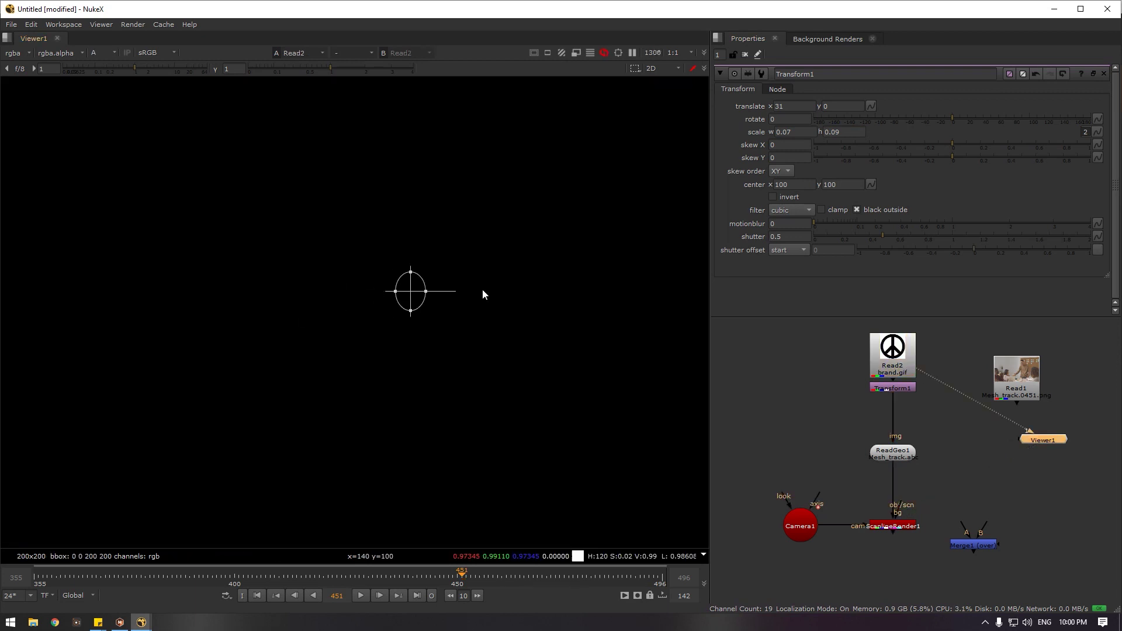
scroll(482, 294, "down", 1)
key("a")
scroll(316, 218, "down", 5)
key("a")
key("a")
key("a")
key("a")
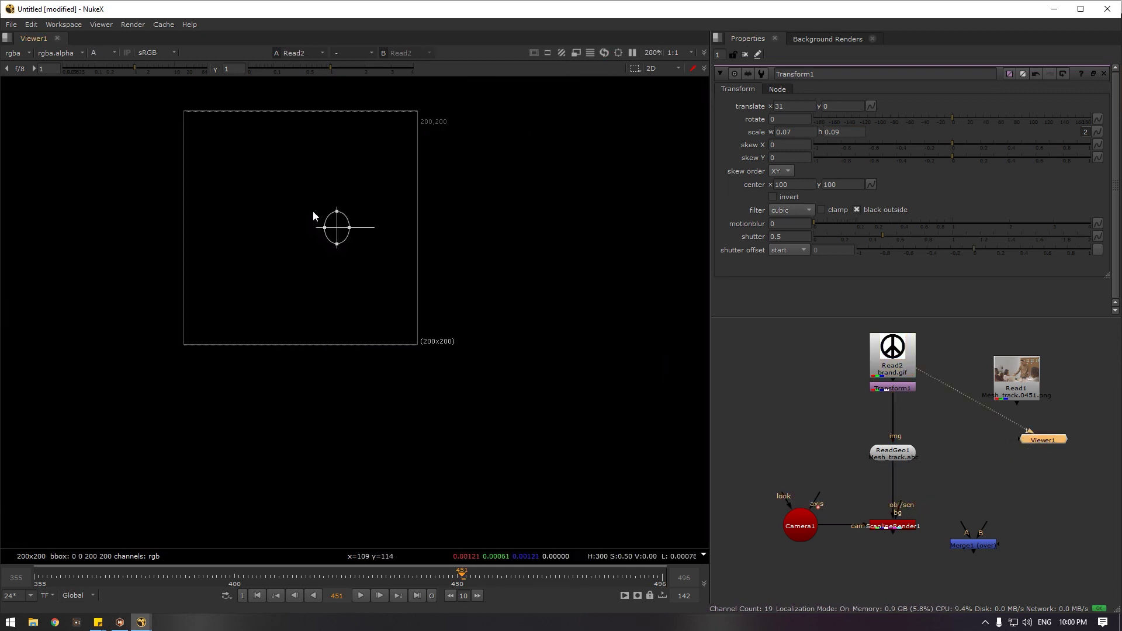
scroll(445, 280, "up", 2)
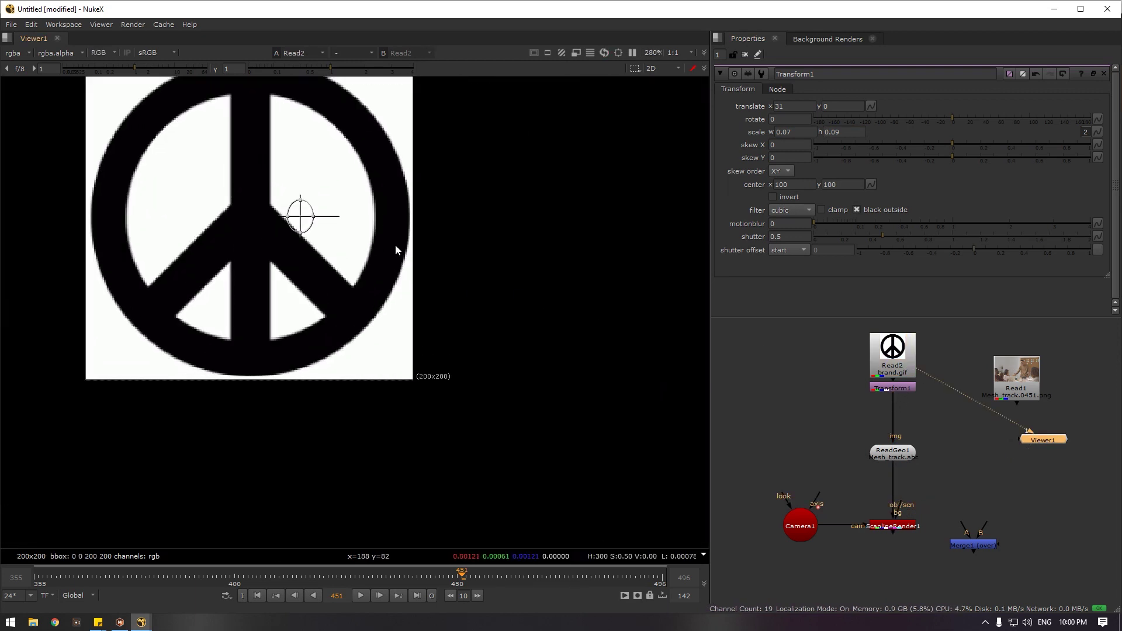
Add an Invert node beside the artwork, connect its input to the brand.gif Read node and view it
key("Tab")
type("iu")
key("BackSpace")
type("nve")
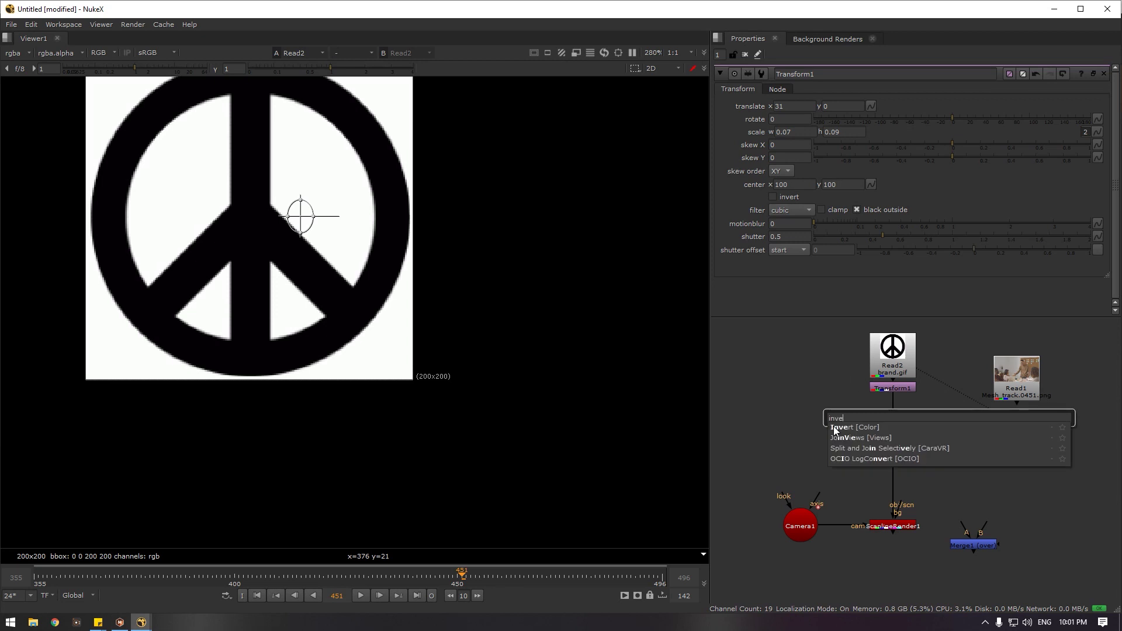
key("Return")
left_click_drag(938, 412, 836, 414)
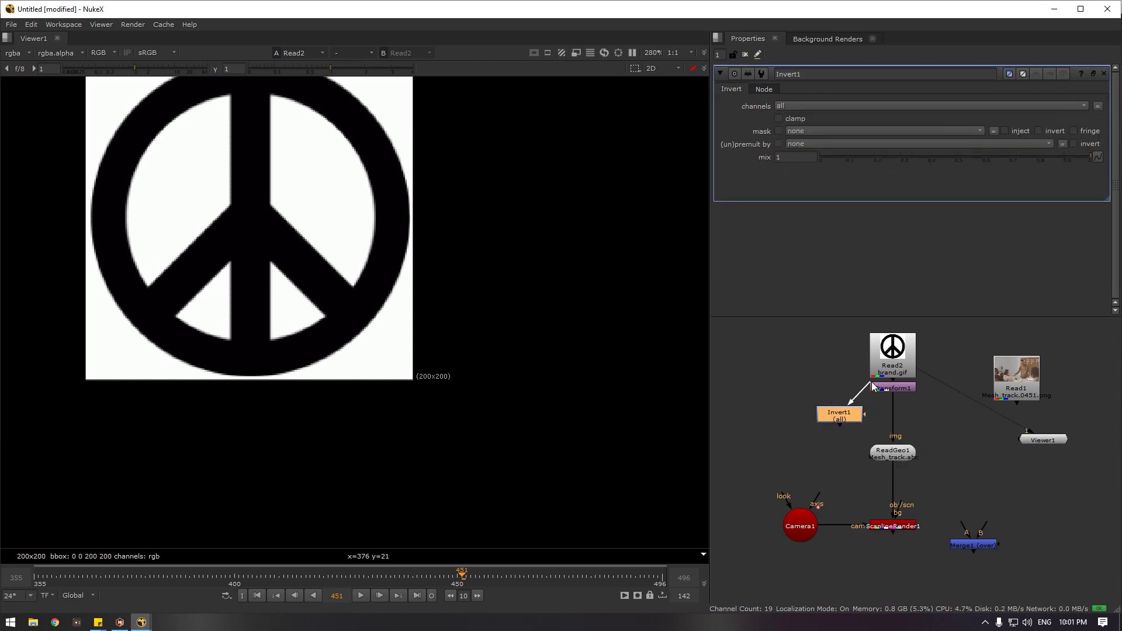
key("1")
left_click(731, 380)
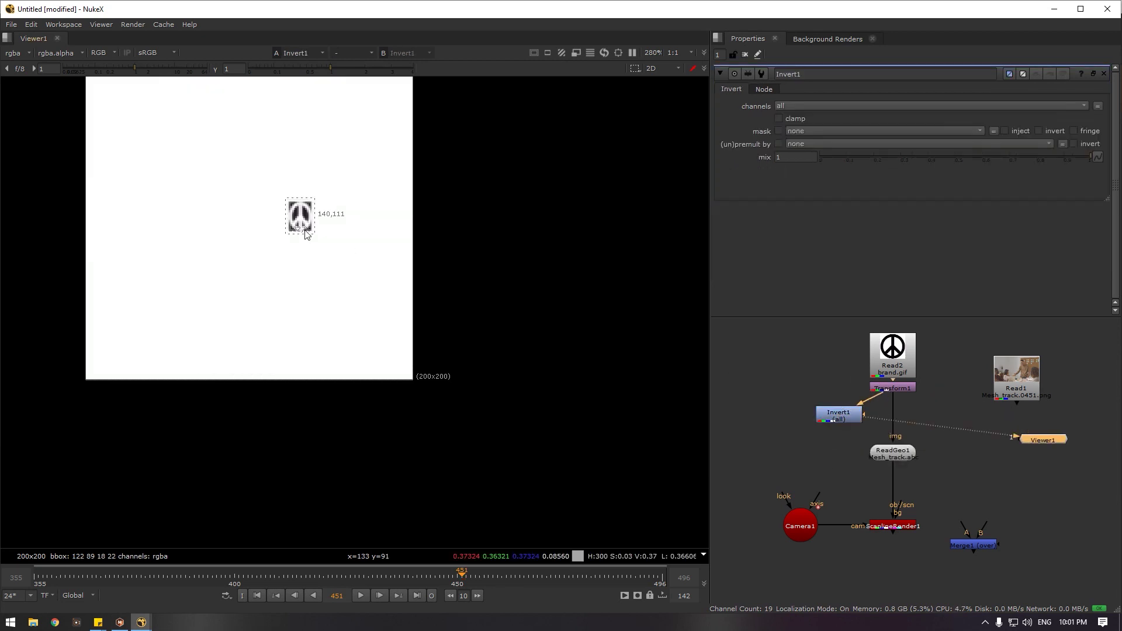
left_click_drag(882, 398, 892, 351)
left_click_drag(839, 415, 829, 376)
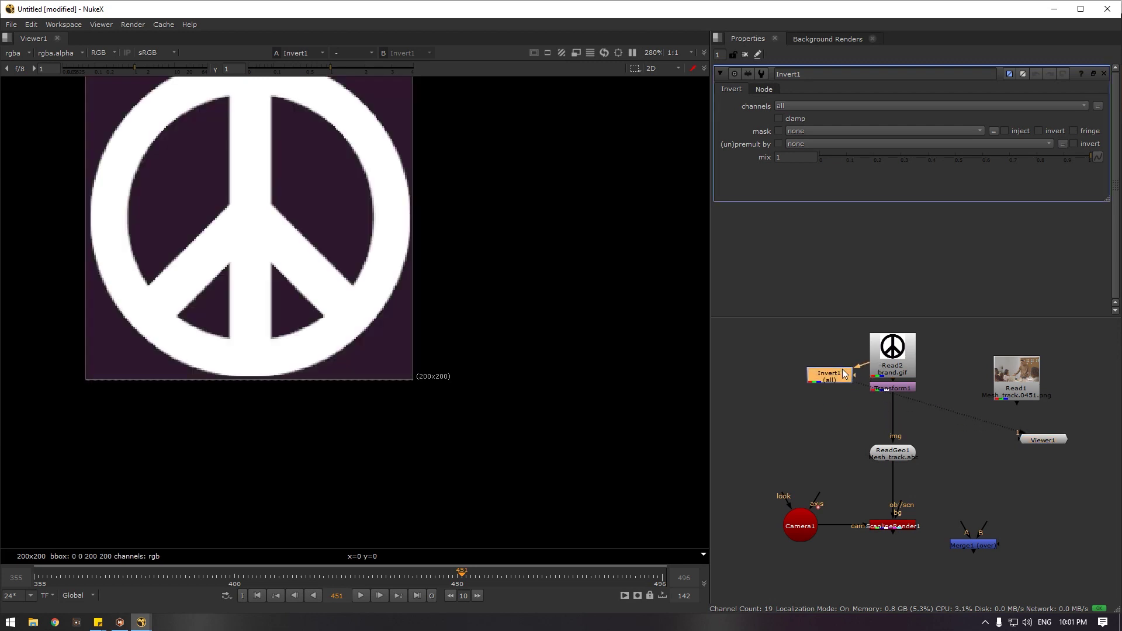
Check the Invert node's alpha and limit its channels to rgb
key("a")
left_click(788, 105)
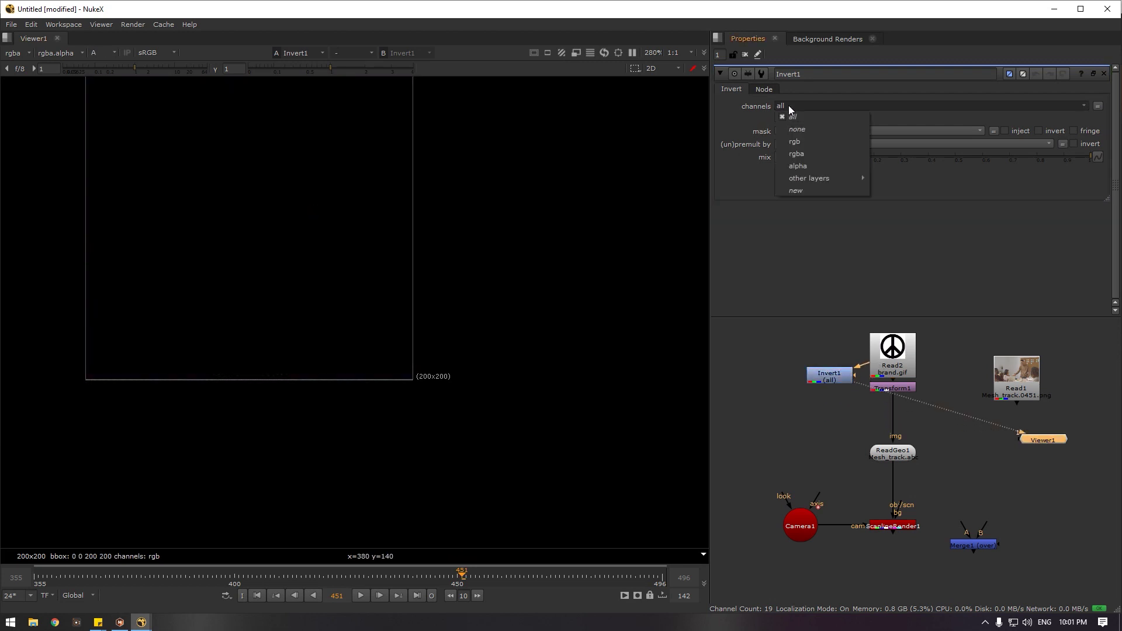
left_click(797, 145)
key("g")
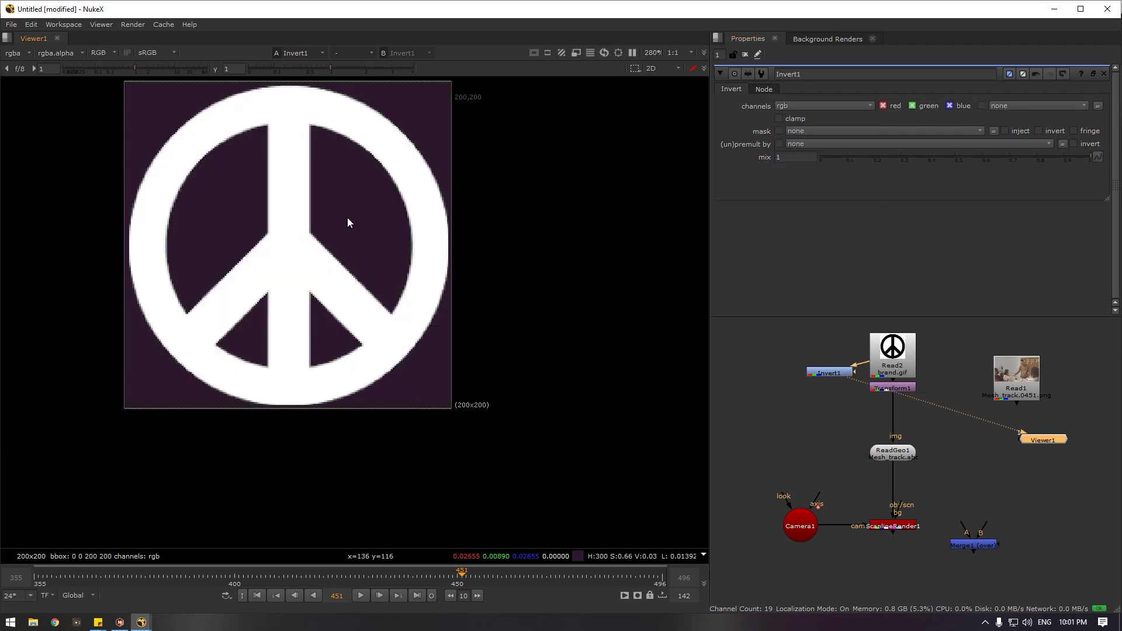
Compare the Invert node's red, green and blue channels, excluding green and blue from the inversion temporarily and restoring both
key("r")
key("g")
key("b")
left_click(914, 105)
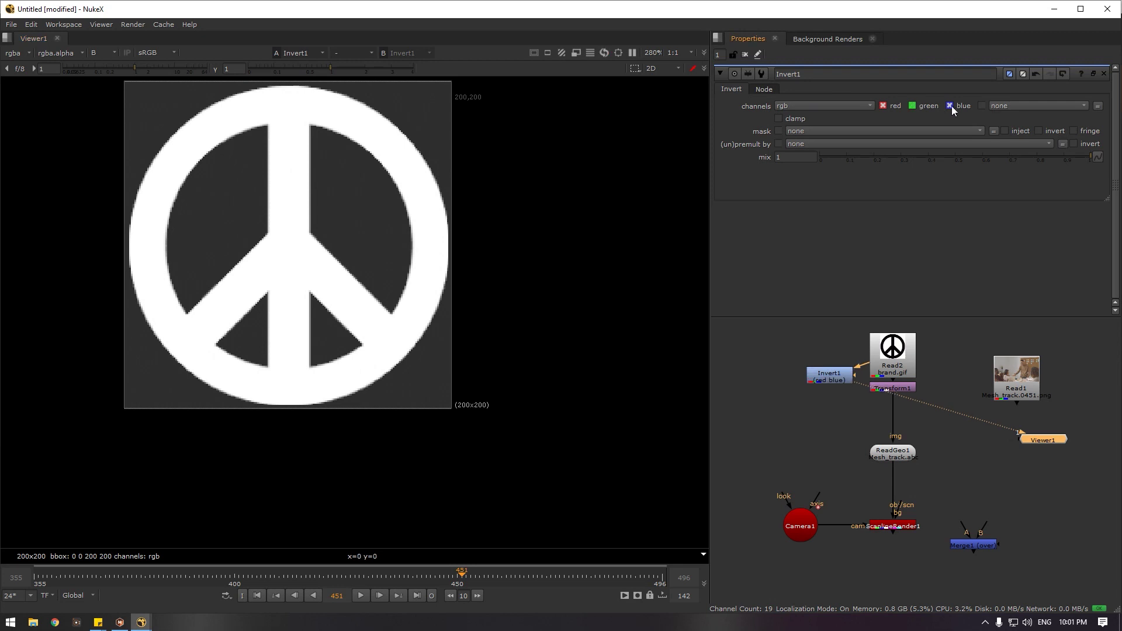
left_click(950, 106)
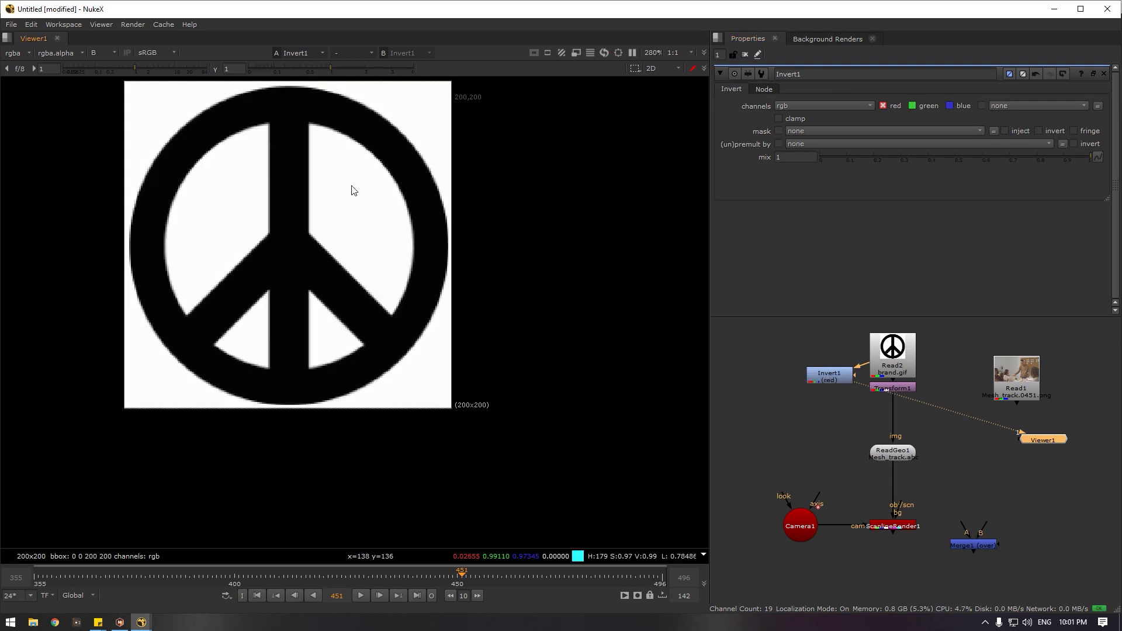
key("b")
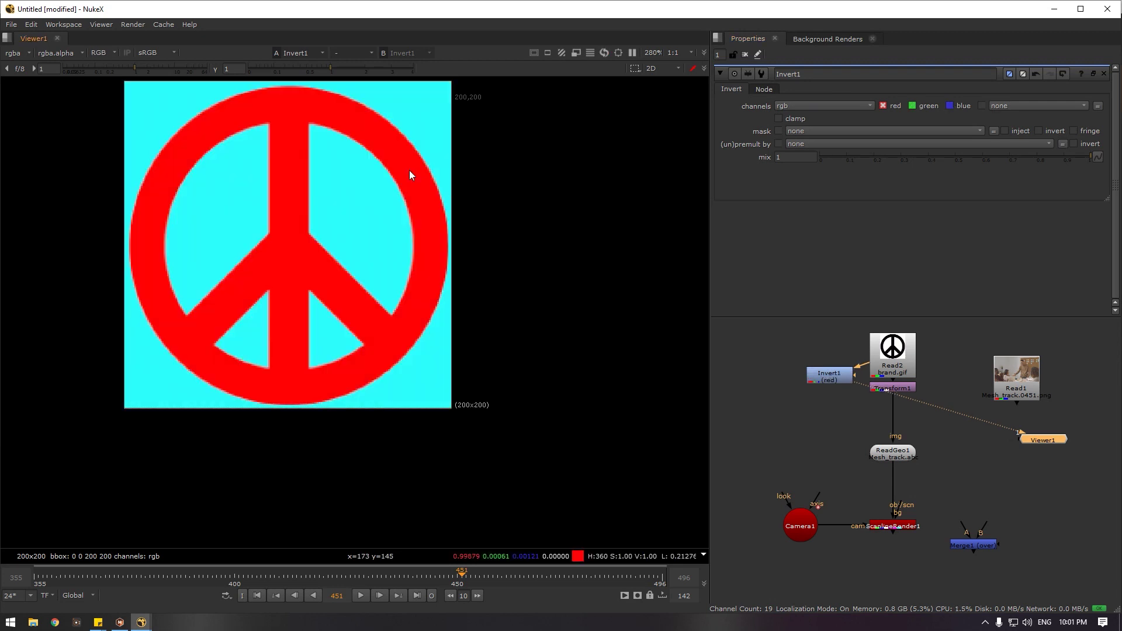
key("b")
left_click(913, 106)
left_click(951, 105)
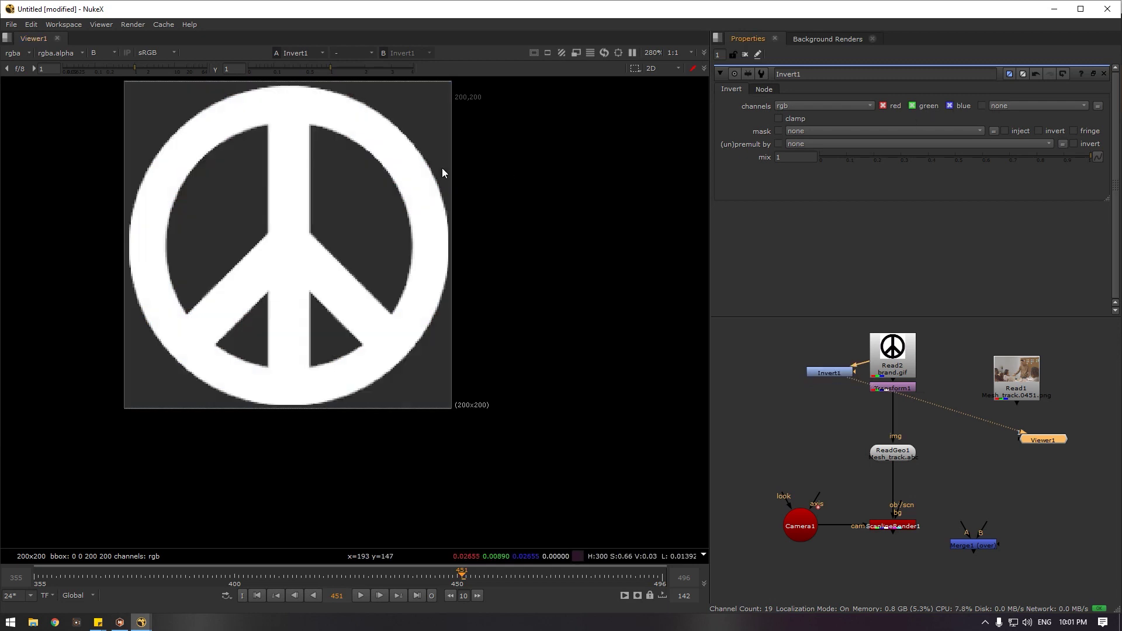
Move the Invert node slightly away from the brand.gif Read node and inspect the inverted logo's edges up close
left_click_drag(830, 373, 818, 373)
scroll(371, 130, "up", 5)
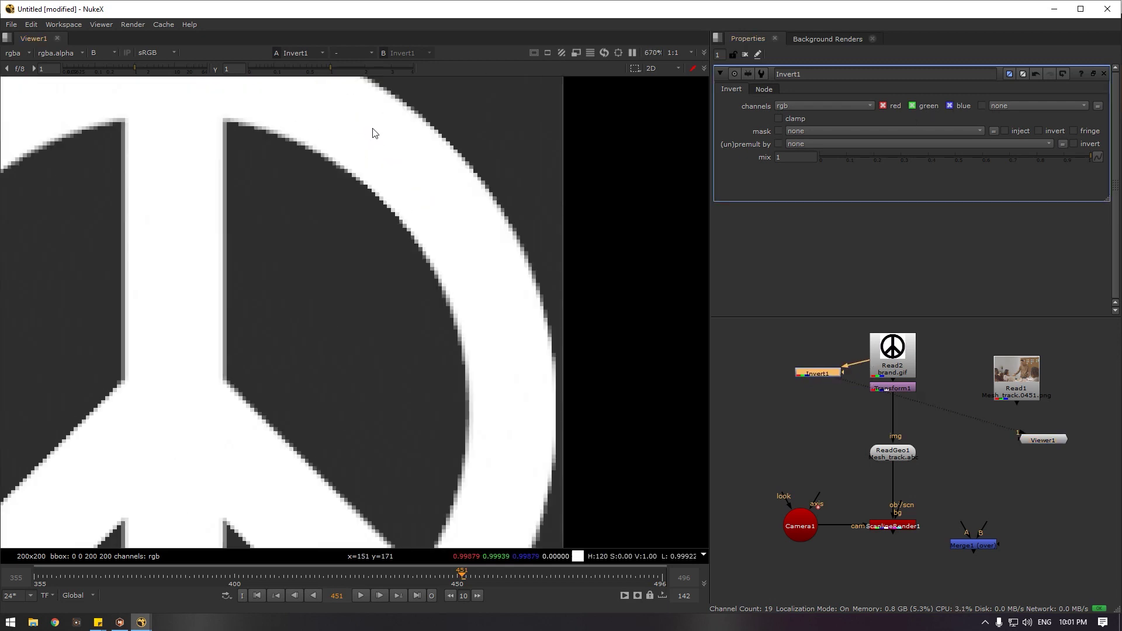
scroll(524, 181, "down", 1)
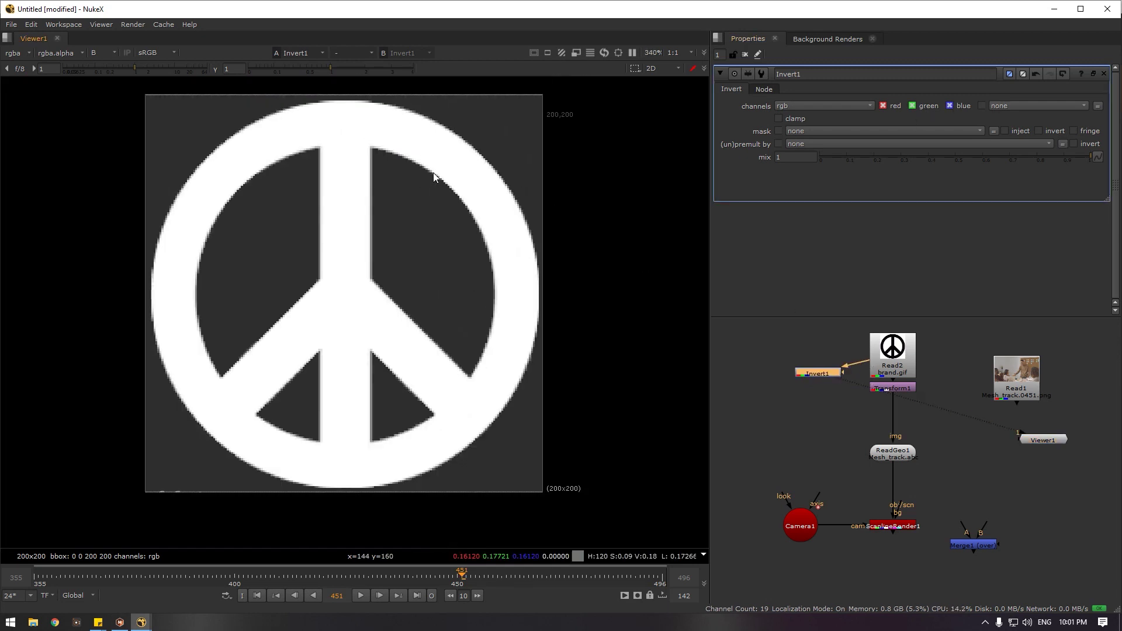
left_click(907, 353)
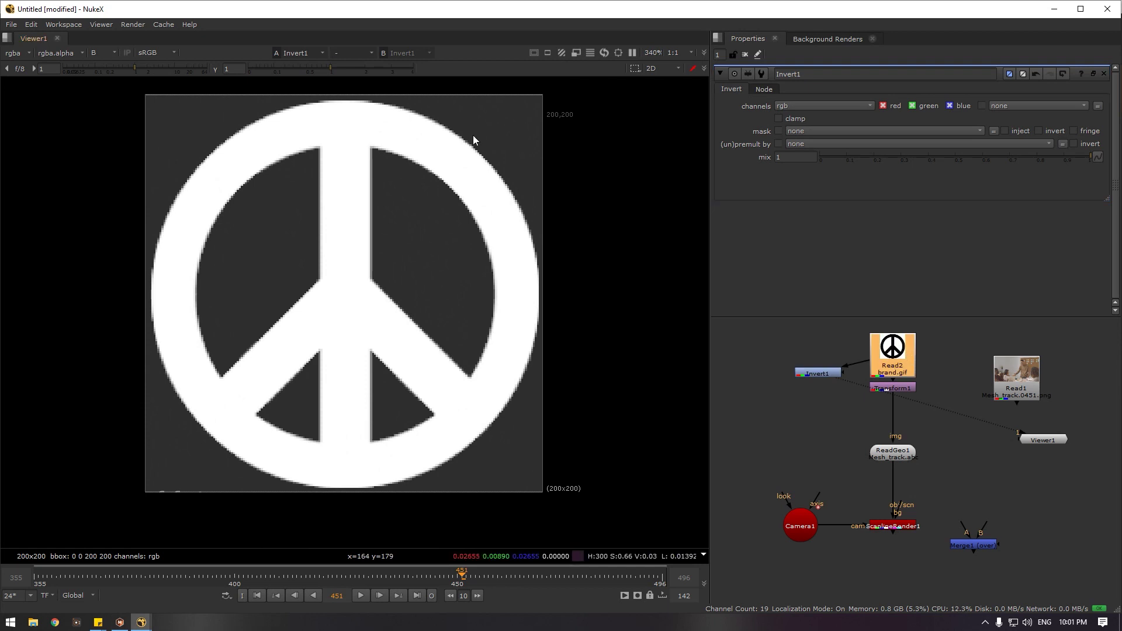
scroll(472, 138, "up", 2)
Try a luminance Keyer node below the Invert node, view its output and delete it
left_click(813, 397)
key("Tab")
type("k")
left_click(750, 417)
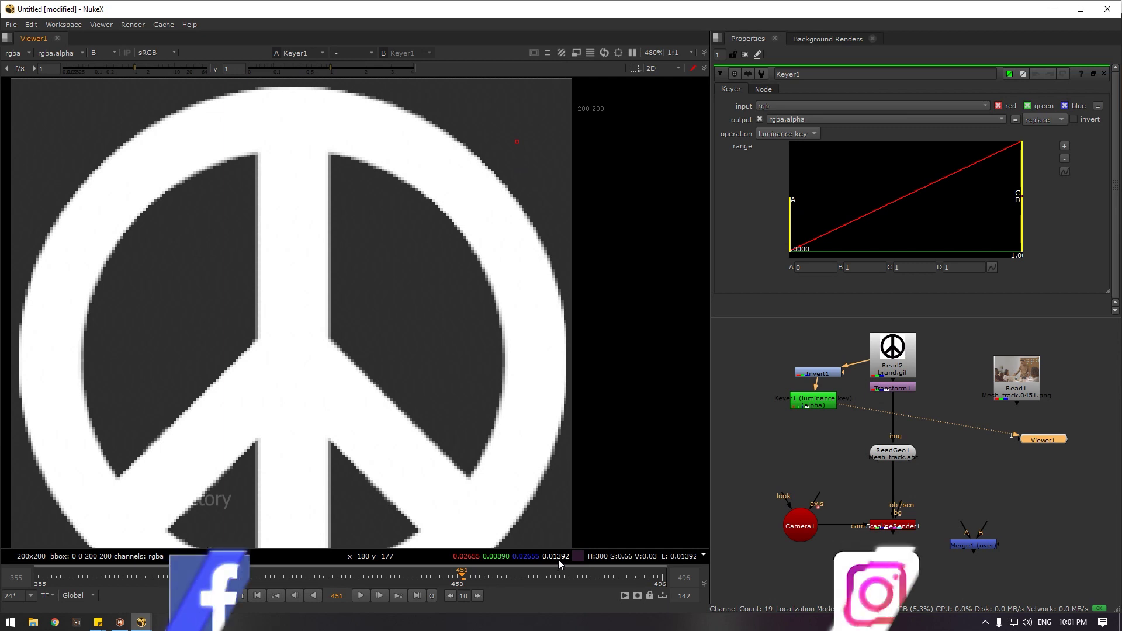
key("f")
key("Delete")
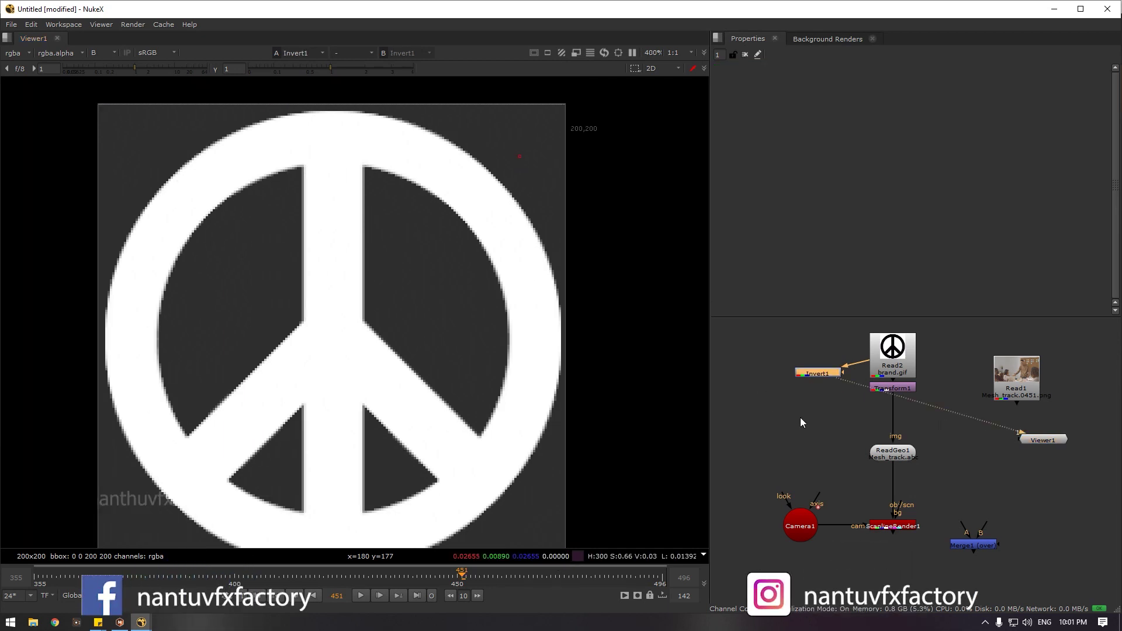
Add a Clamp node below the Invert node and set its channels to alpha
key("Tab")
type("cla")
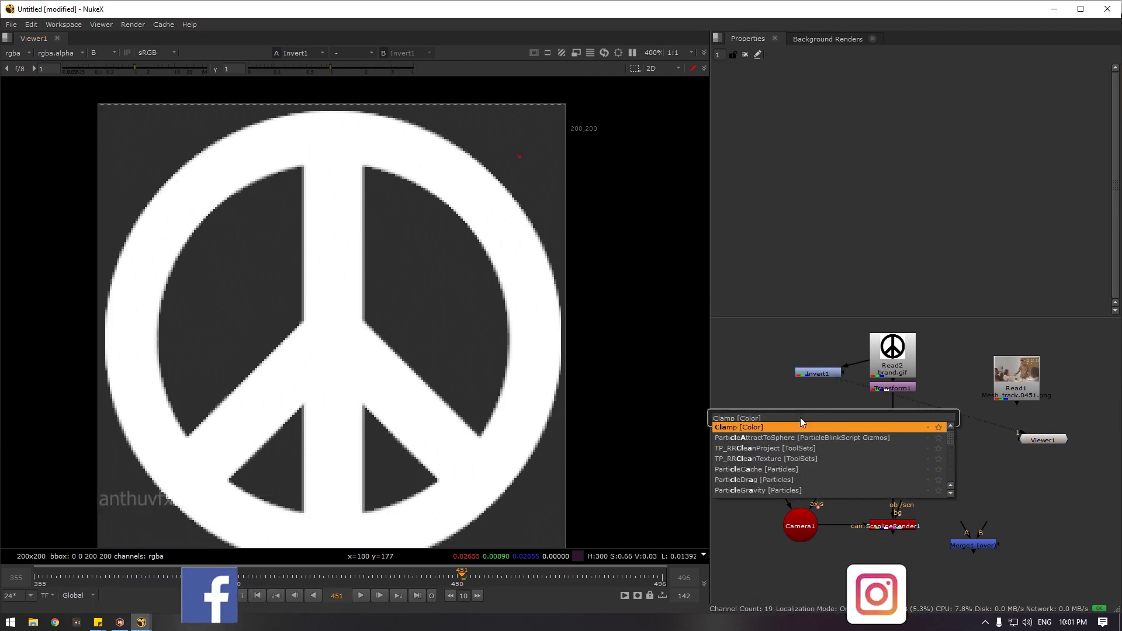
key("Return")
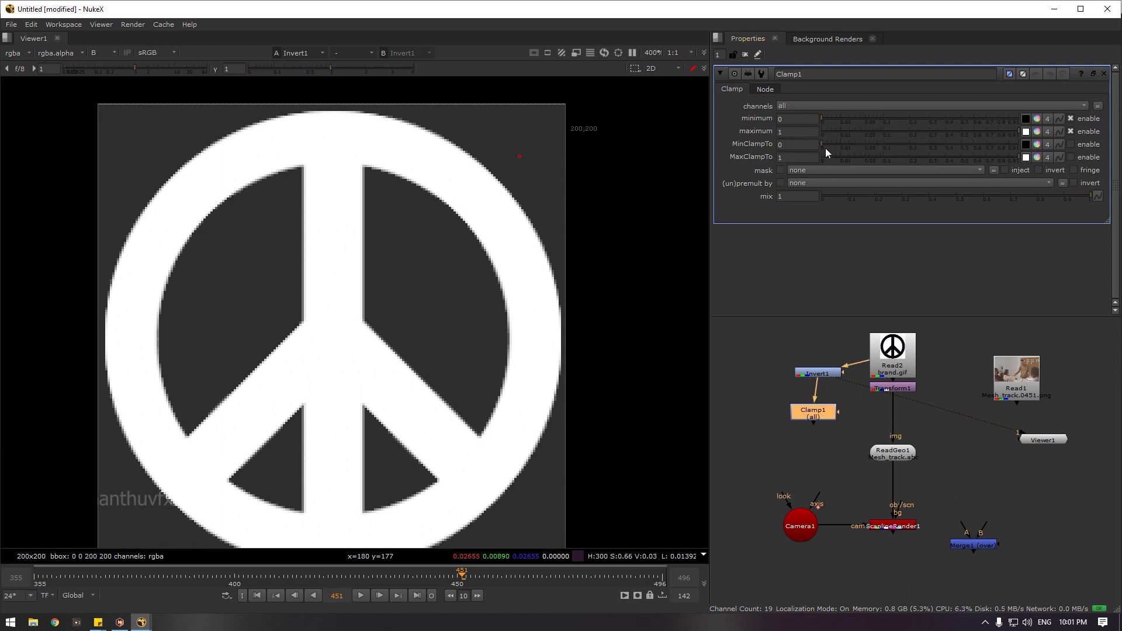
left_click(804, 107)
left_click(809, 164)
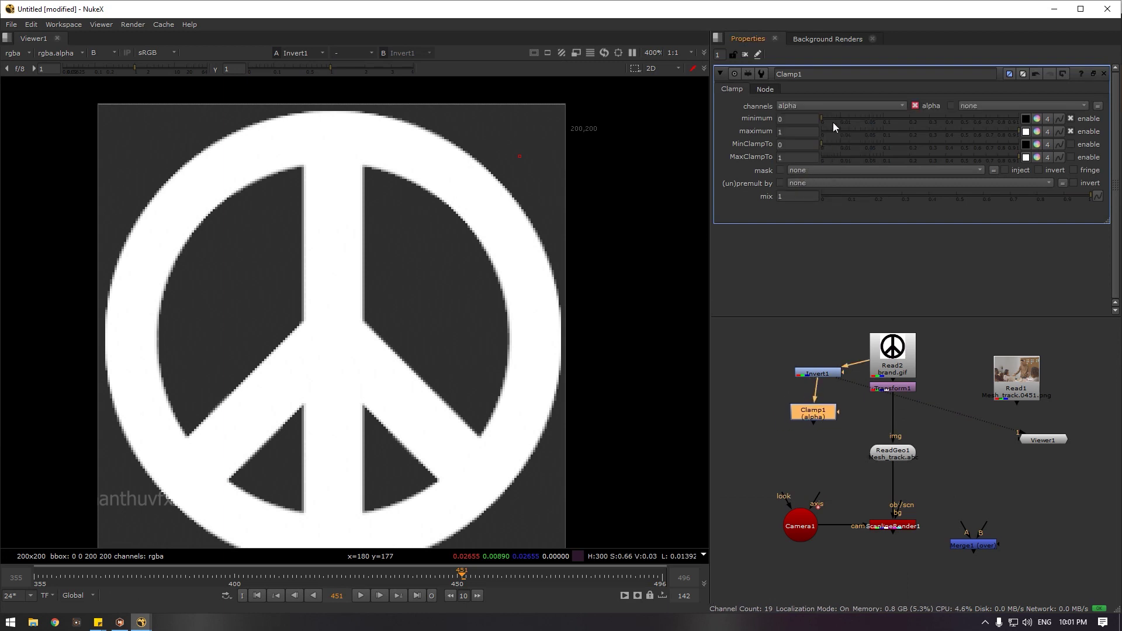
Try a Clamp minimum of 0.315 and maximum of 0.25 while viewing the alpha, and undo these changes
left_click_drag(826, 117, 932, 121)
key("1")
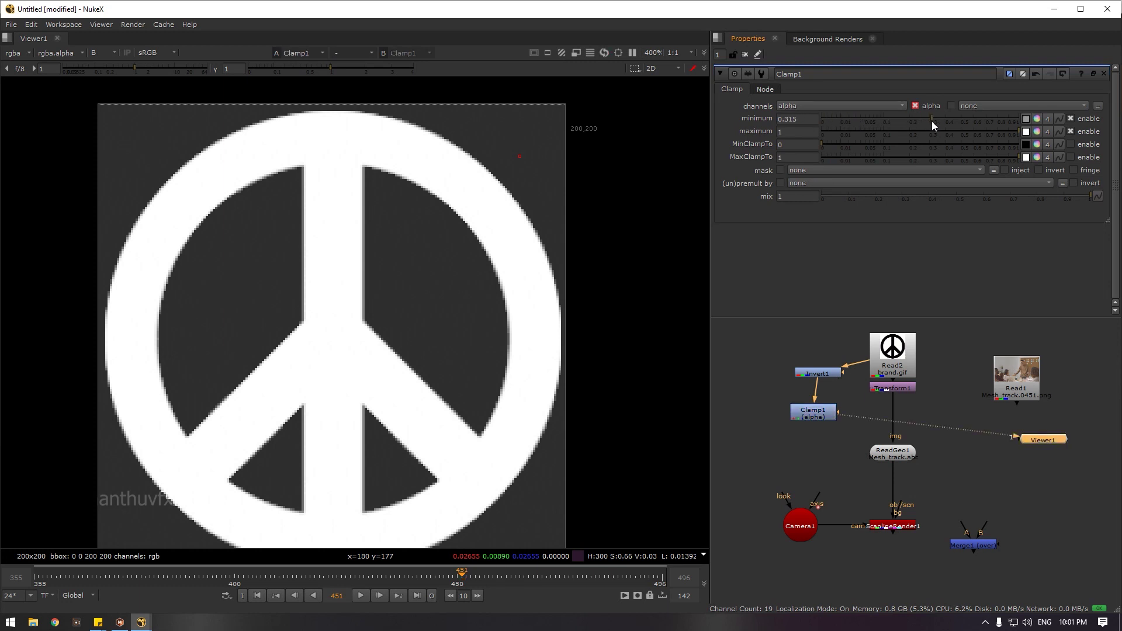
left_click_drag(1004, 134, 920, 133)
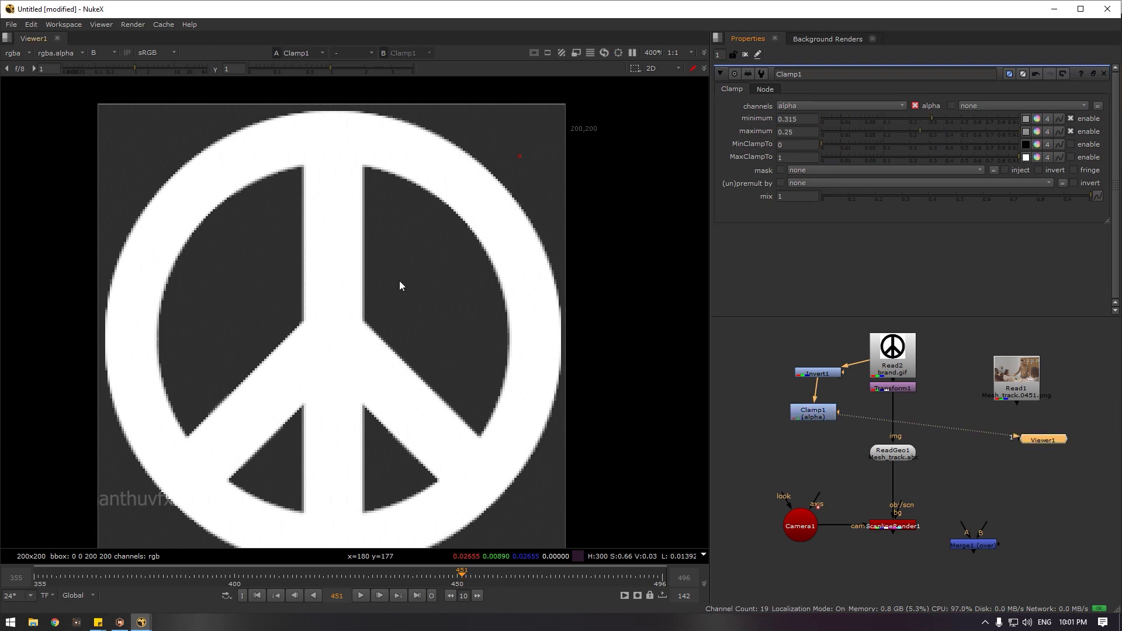
key("a")
key("ctrl+z")
key("ctrl+z")
key("ctrl+z")
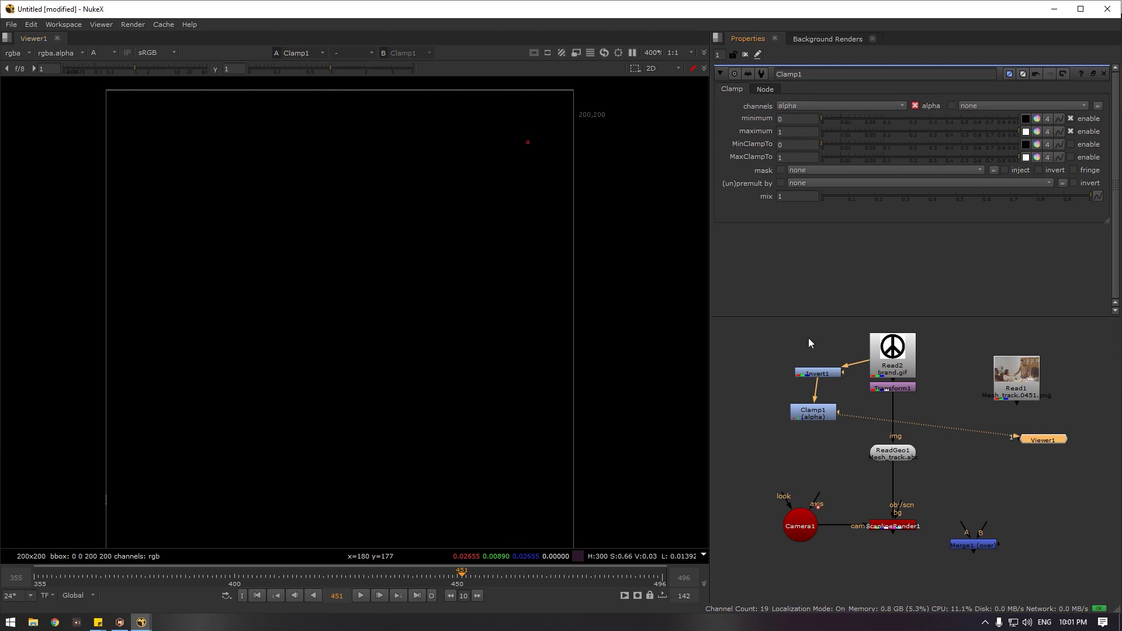
Make room between the Invert and Clamp nodes and add a Shuffle node next to them
left_click_drag(812, 414, 816, 427)
key("Tab")
type("shuffle")
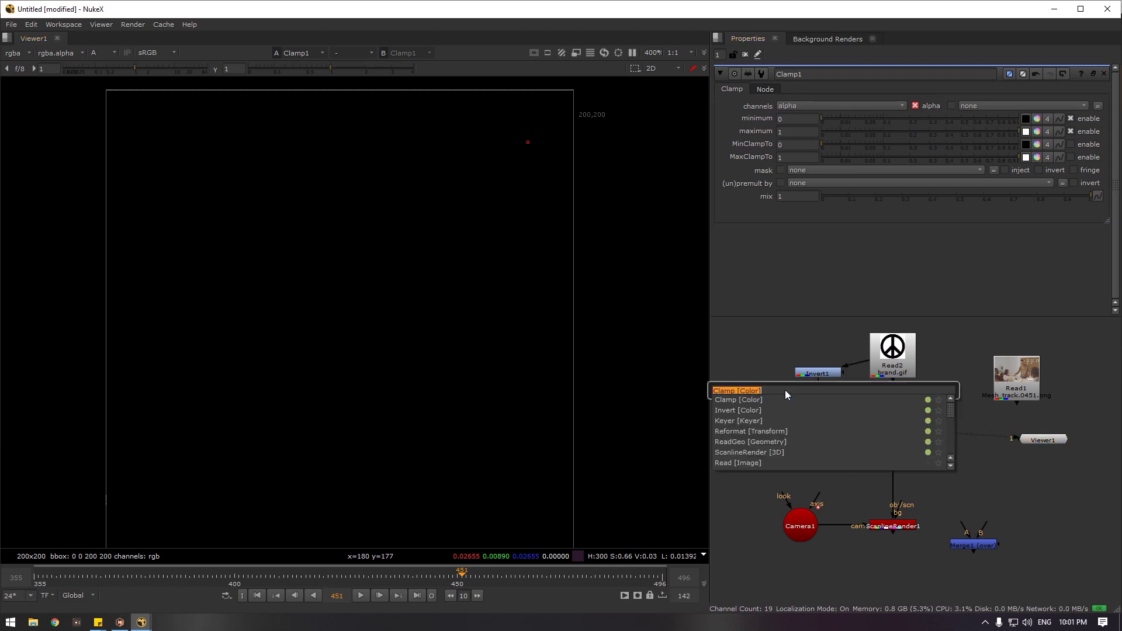
key("Return")
Route the Shuffle's green input to its alpha output and insert the node between Invert and Clamp
left_click(830, 375)
key("1")
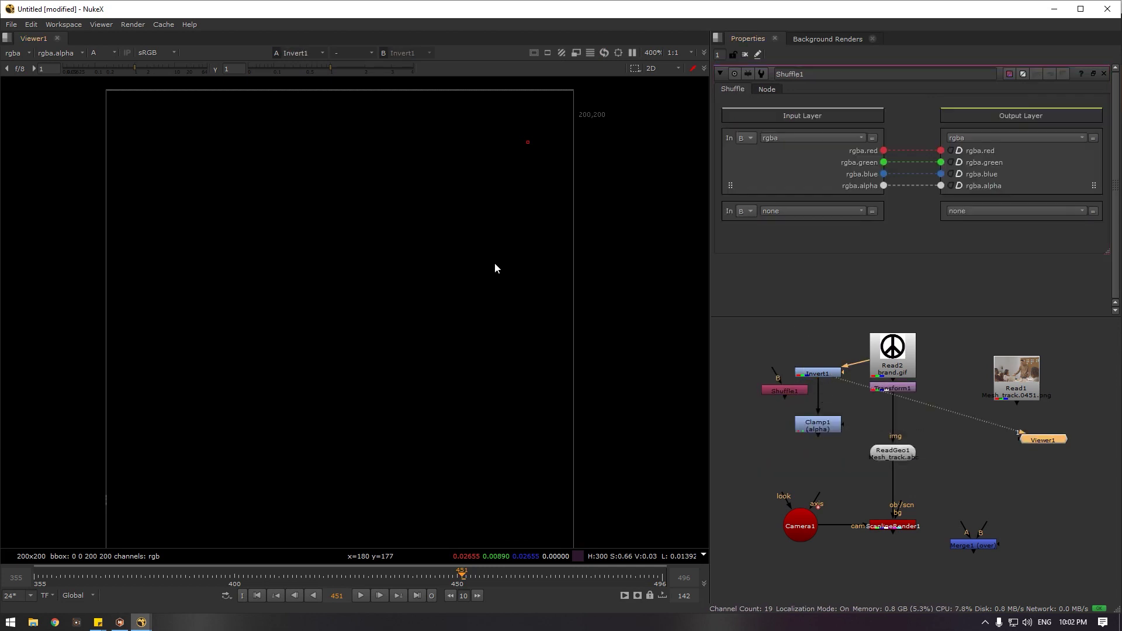
key("g")
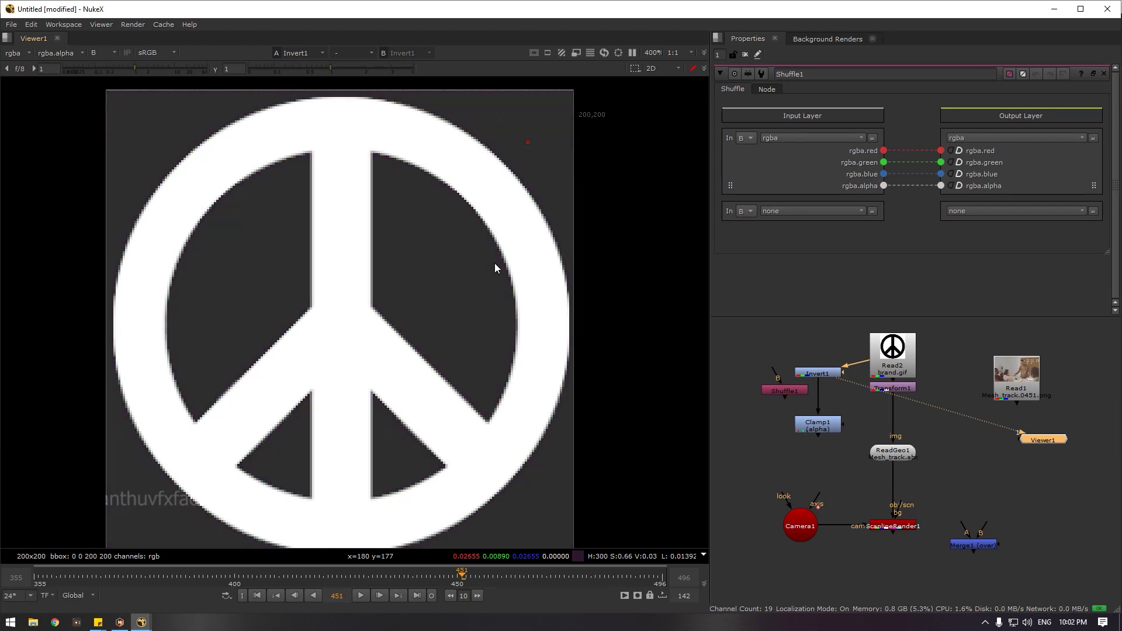
left_click_drag(902, 171, 941, 185)
left_click_drag(785, 390, 823, 396)
Try a Clamp minimum of 0.003 and maximum of 0.535 on the shuffled alpha, and delete the Clamp node
left_click(831, 424)
key("1")
key("a")
double_click(829, 428)
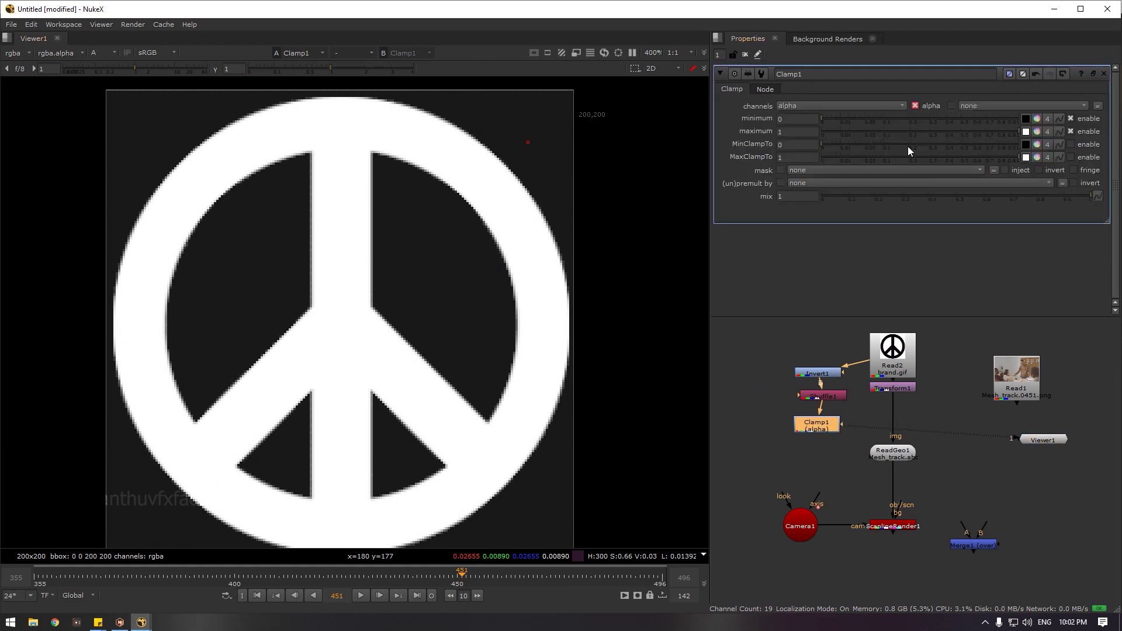
mouse_move(827, 117)
left_mouse_down()
mouse_move(861, 117)
mouse_move(832, 121)
left_mouse_up()
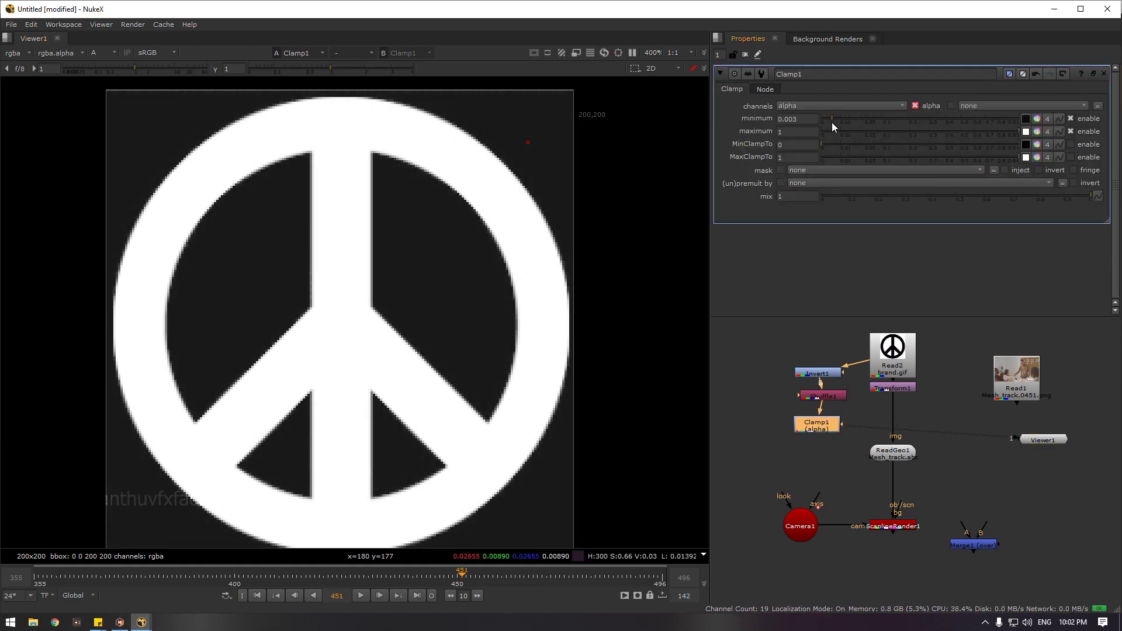
left_click_drag(1011, 132, 965, 132)
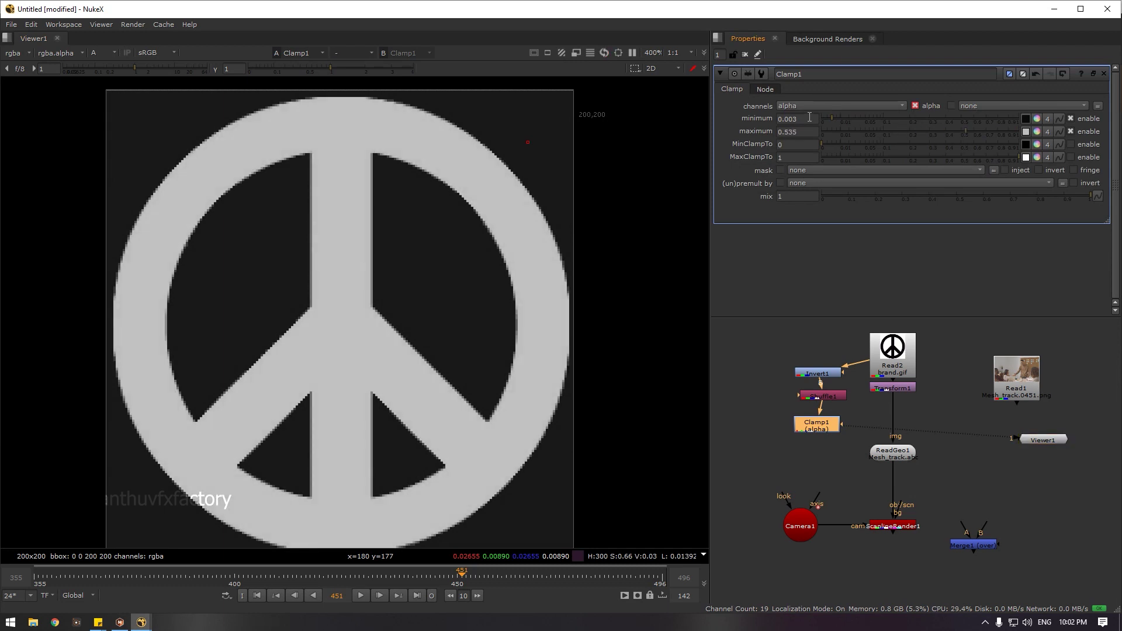
left_click_drag(836, 117, 876, 143)
mouse_move(1023, 153)
left_mouse_down()
mouse_move(953, 165)
mouse_move(1012, 164)
left_mouse_up()
key("Delete")
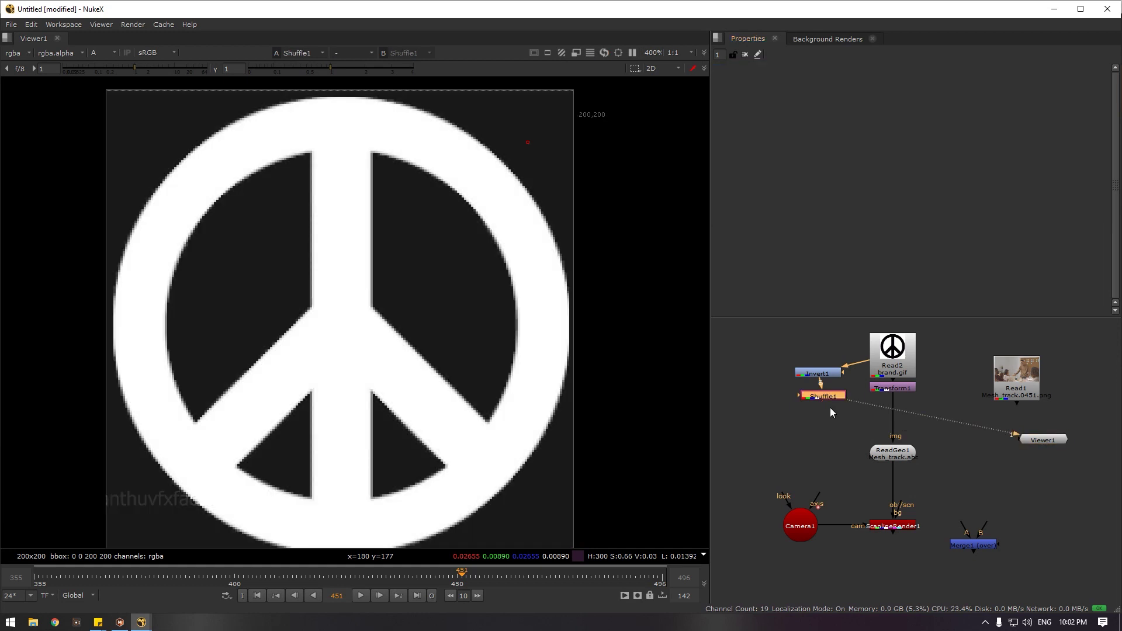
Add a Keyer node below the Shuffle node and view its output
left_click(822, 424)
key("Tab")
type("key")
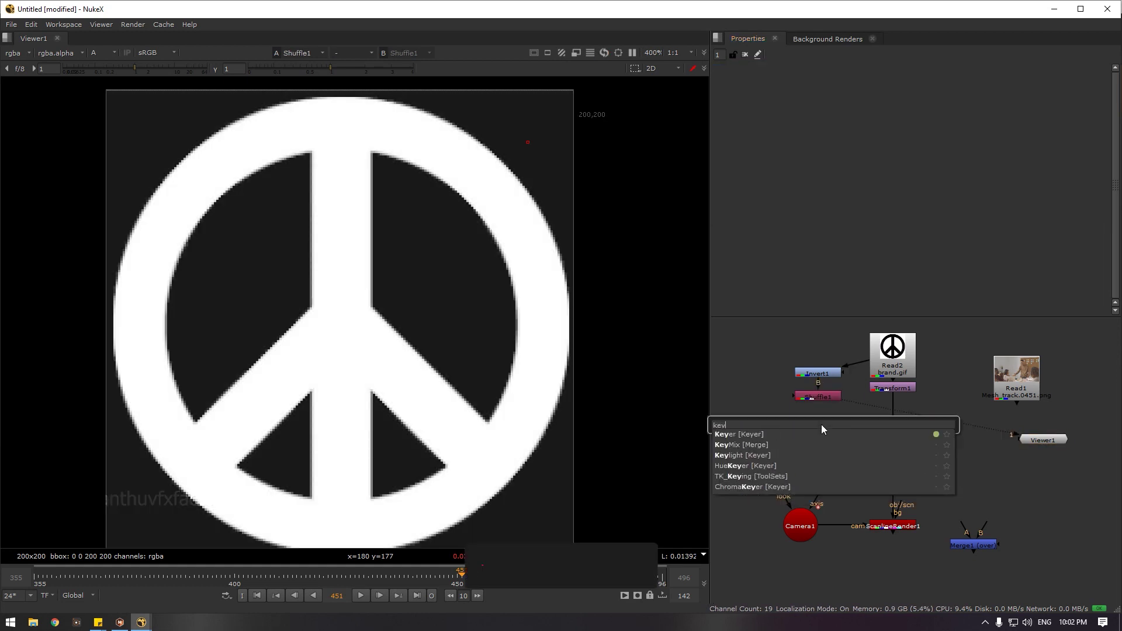
key("Return")
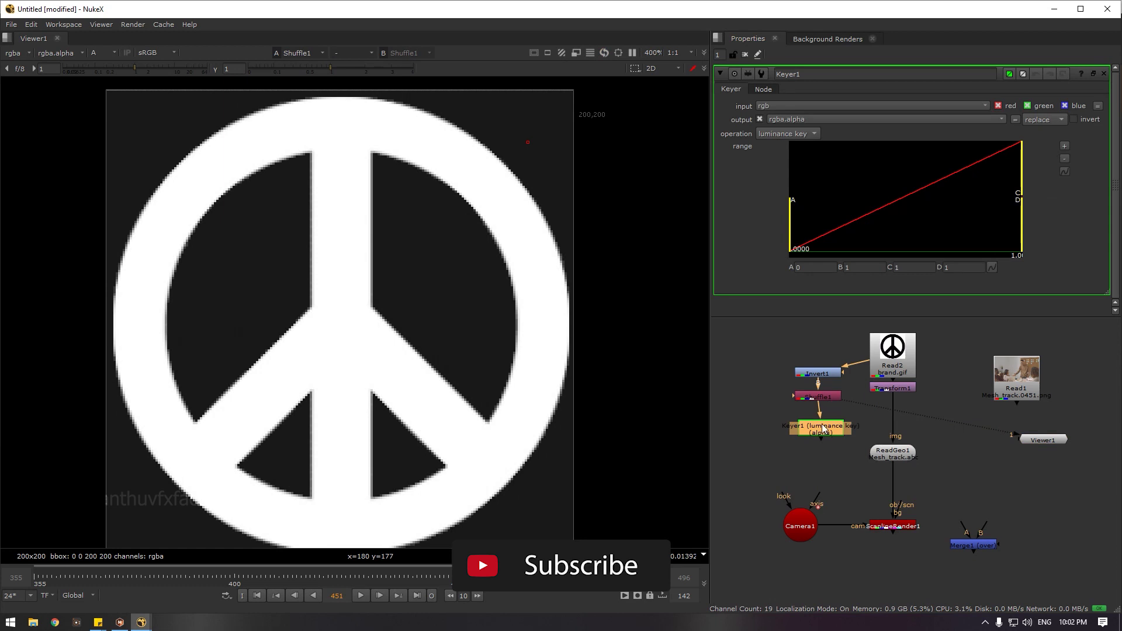
key("1")
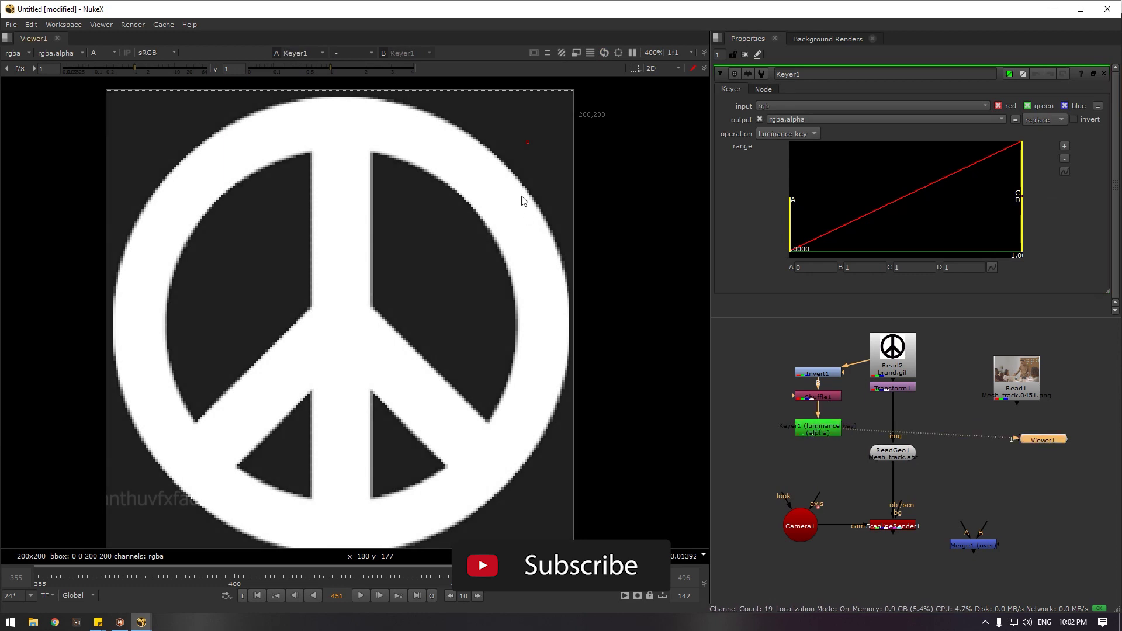
Set the Keyer's input to alpha and tighten its luminance range to about A 0.016 and B 0.108
left_click(771, 106)
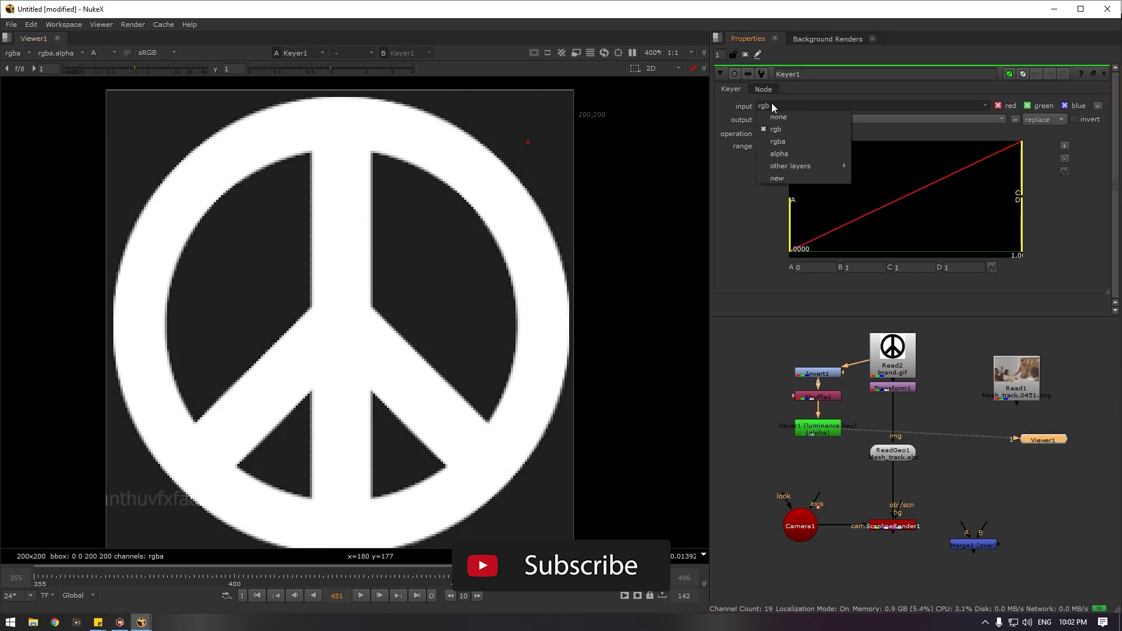
left_click(774, 151)
key("a")
key("a")
left_click_drag(1024, 183, 821, 213)
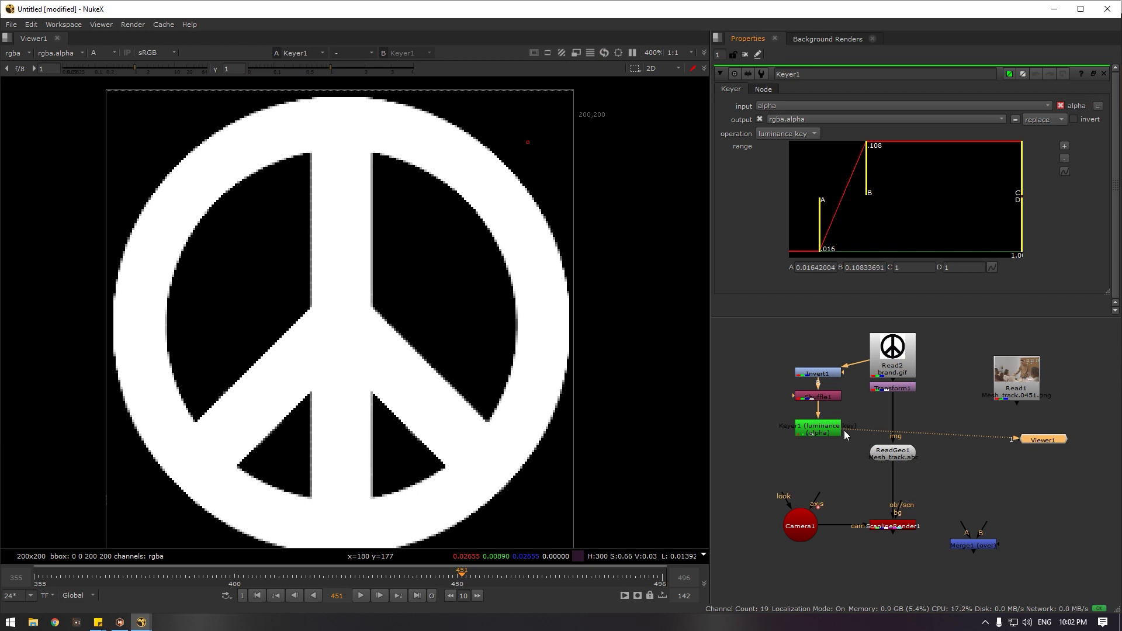
Rearrange the brand.gif Read node and the Invert, Shuffle and Keyer chain higher to free space above the Transform
left_click_drag(766, 352, 835, 413)
key("alt+b")
key("ctrl+z")
left_click(902, 360)
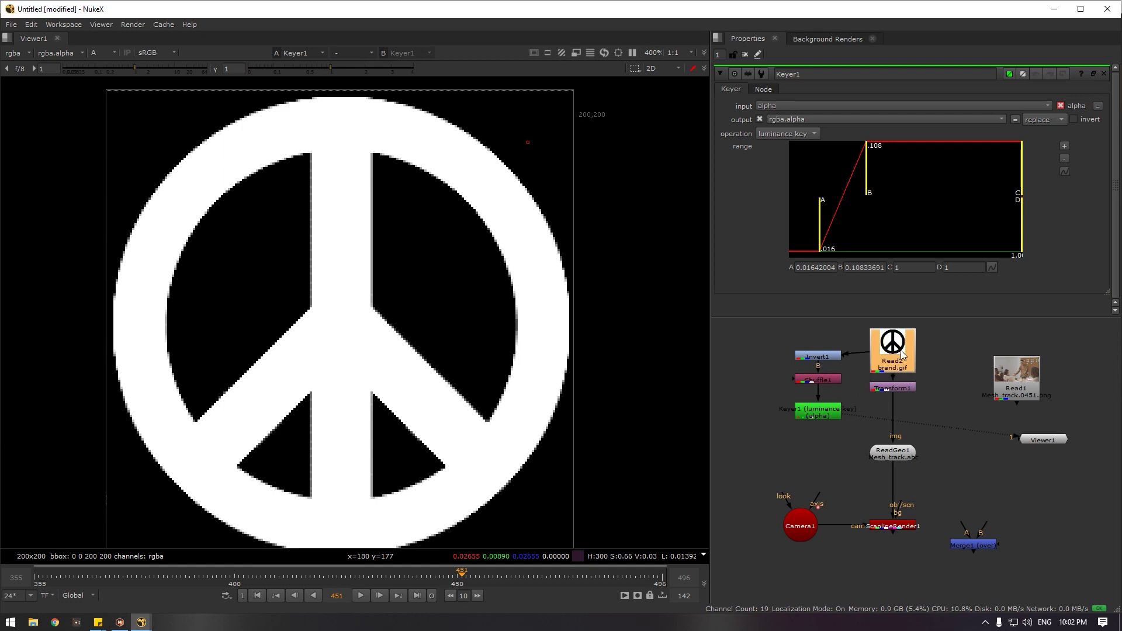
scroll(920, 485, "down", 2)
left_click_drag(826, 405, 877, 489)
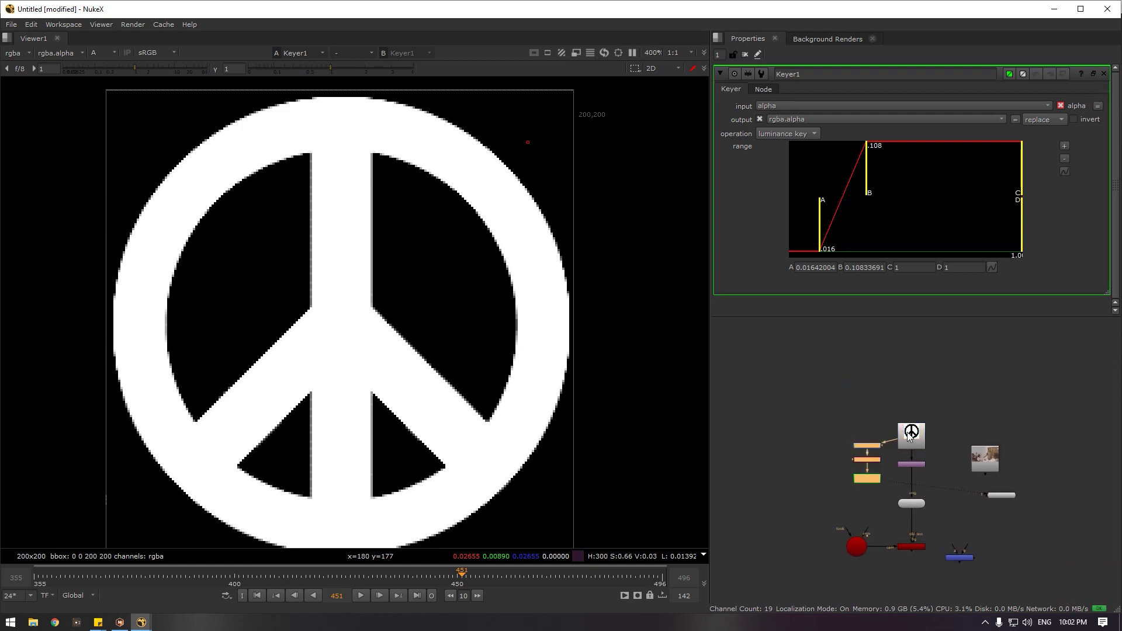
left_click_drag(909, 438, 914, 393)
left_click(914, 404)
left_click_drag(847, 382, 897, 464)
scroll(915, 427, "up", 3)
Insert a Copy node between the brand.gif Read and Transform nodes, with its A input connected to the Keyer
left_click(895, 420)
key("k")
left_click_drag(892, 423, 843, 420)
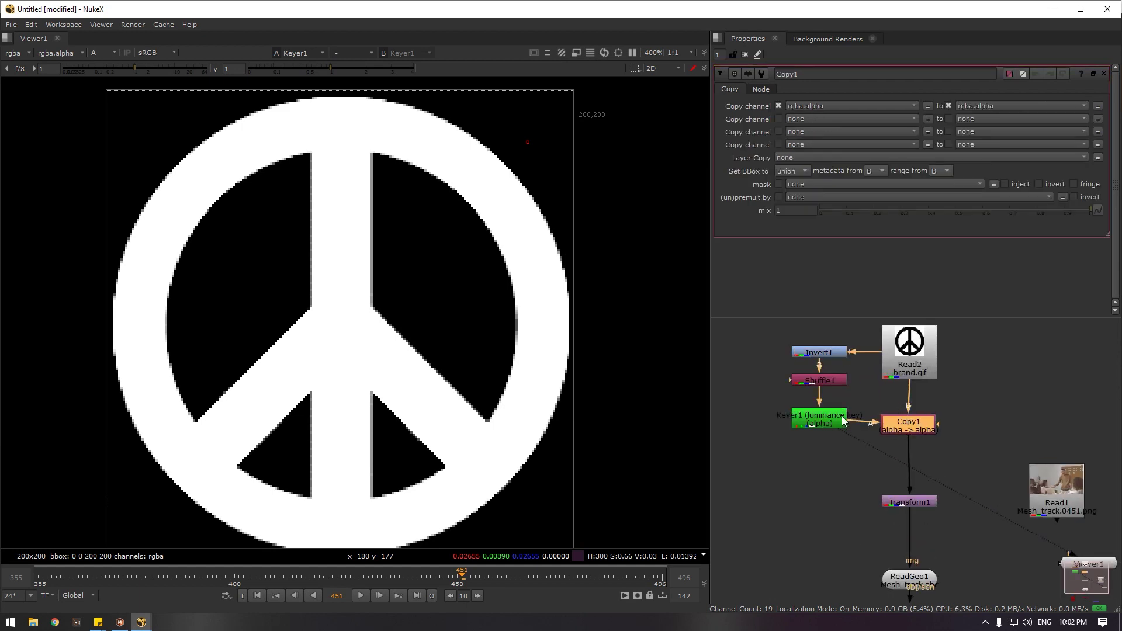
left_click_drag(914, 429, 917, 425)
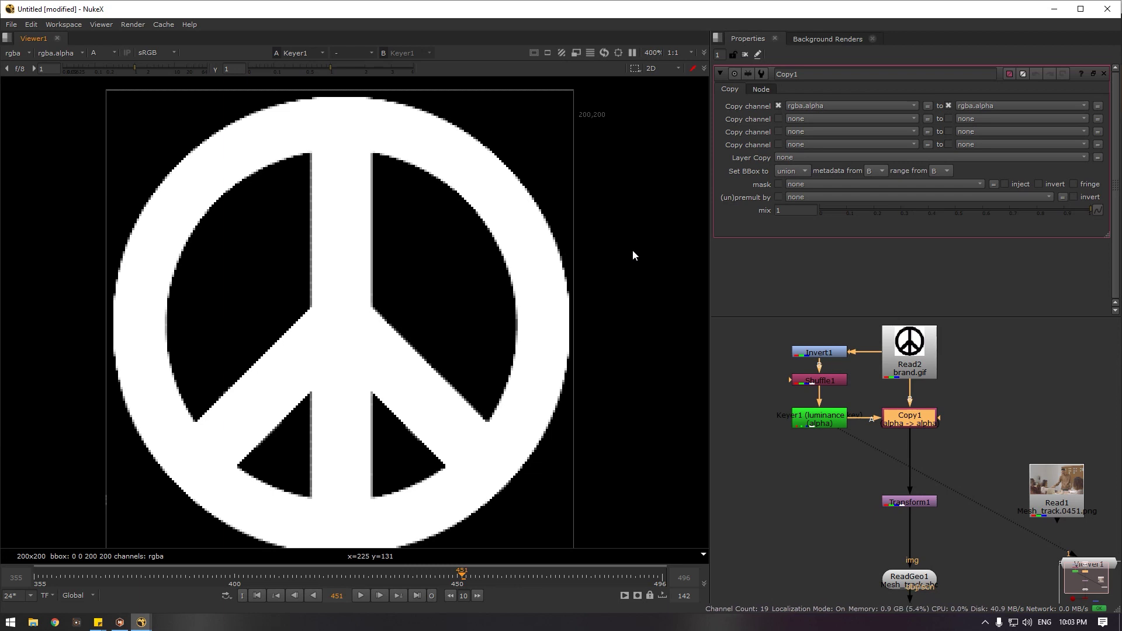
Add a Premult node directly below the Copy node and check its colour and alpha in the viewer
scroll(632, 255, "up", 1)
scroll(647, 276, "down", 1)
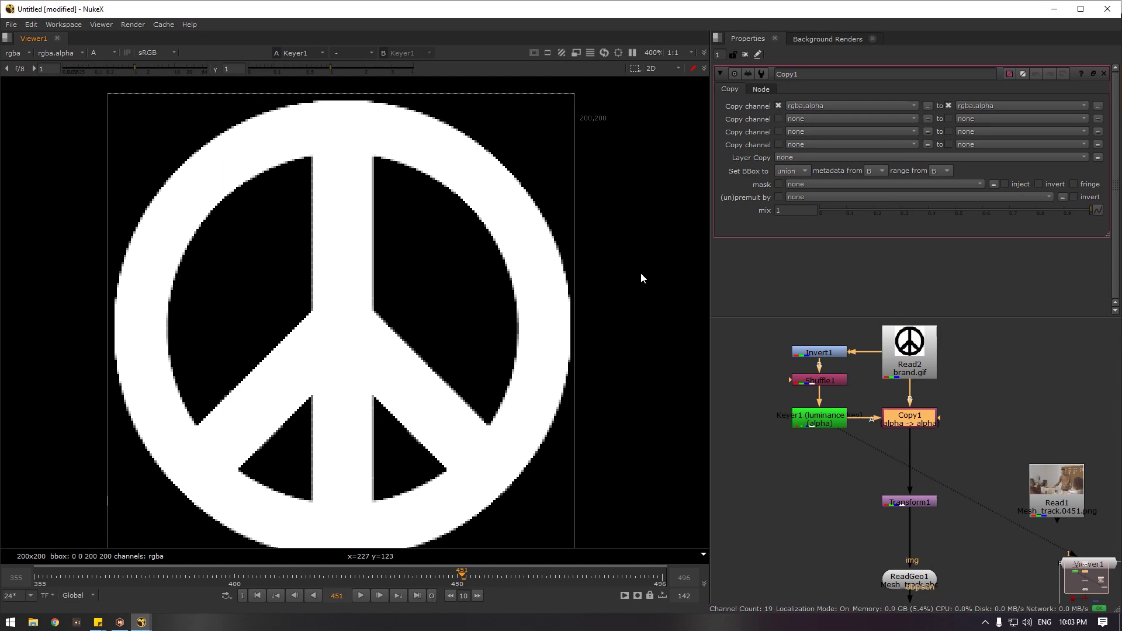
key("Tab")
type("pre")
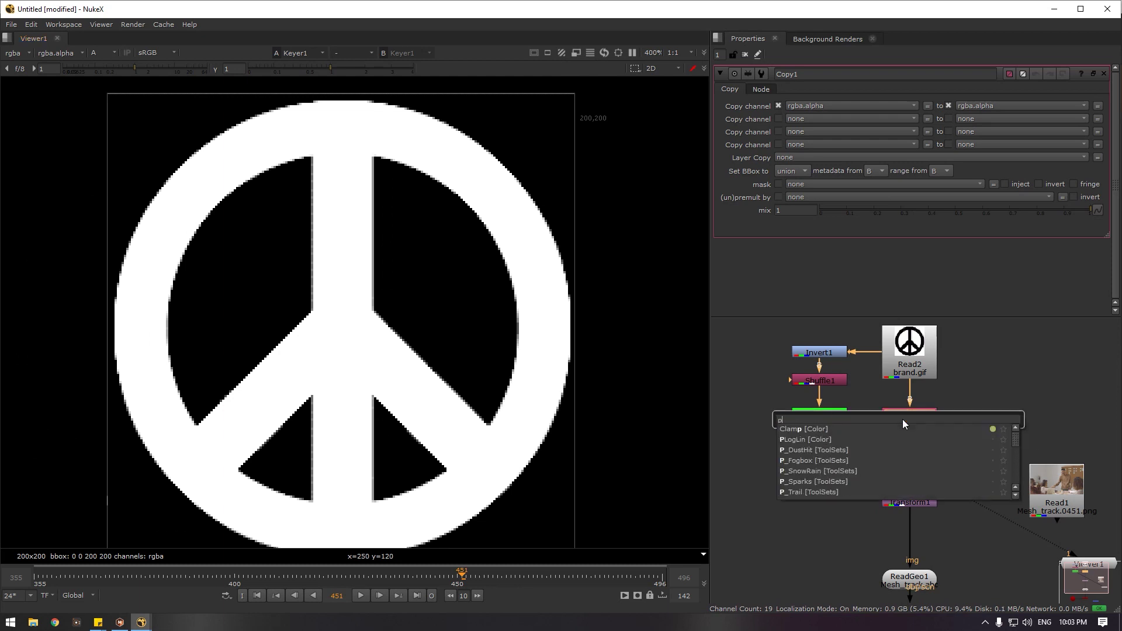
key("Down")
key("Down")
key("Return")
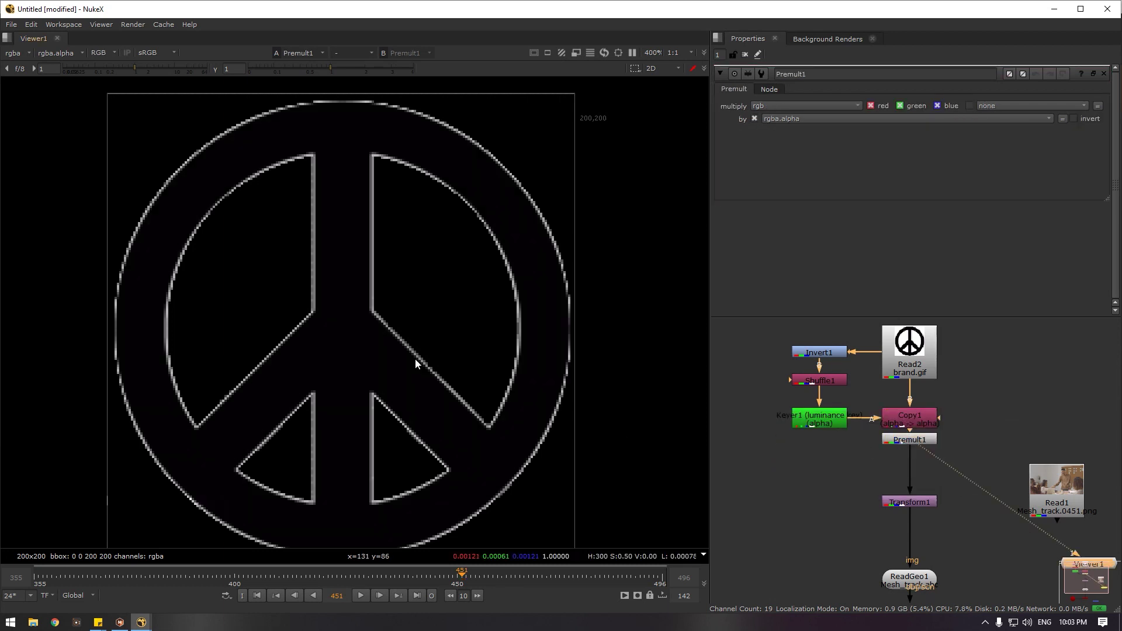
key("a")
key("a")
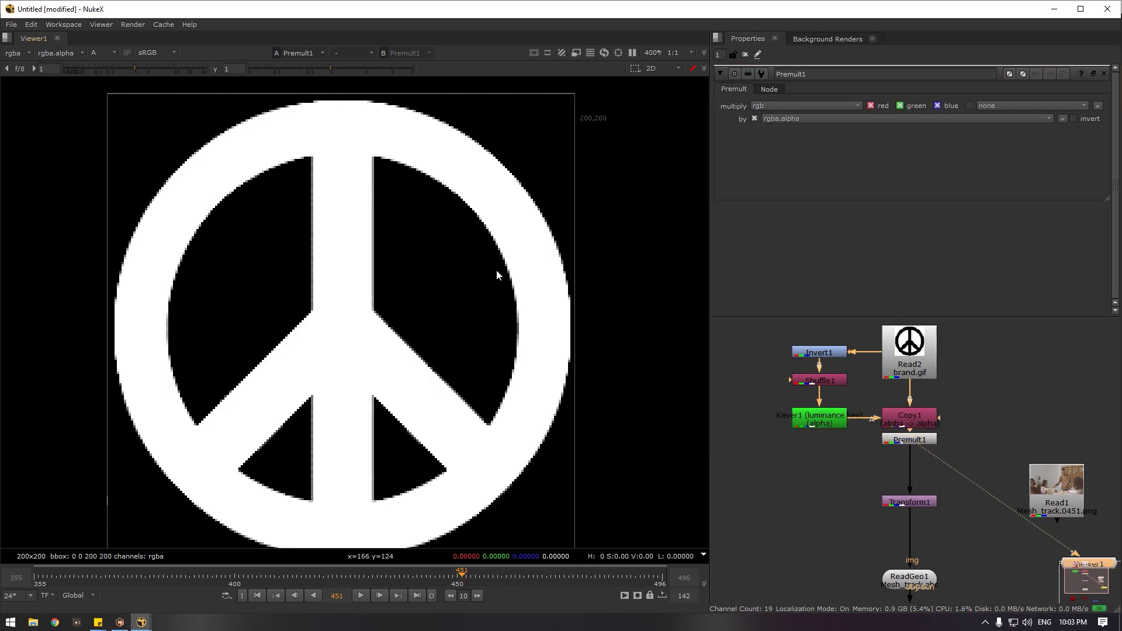
Shift the Copy node and its upstream nodes slightly up and inspect the ScanlineRender output's logo edges and alpha
key("a")
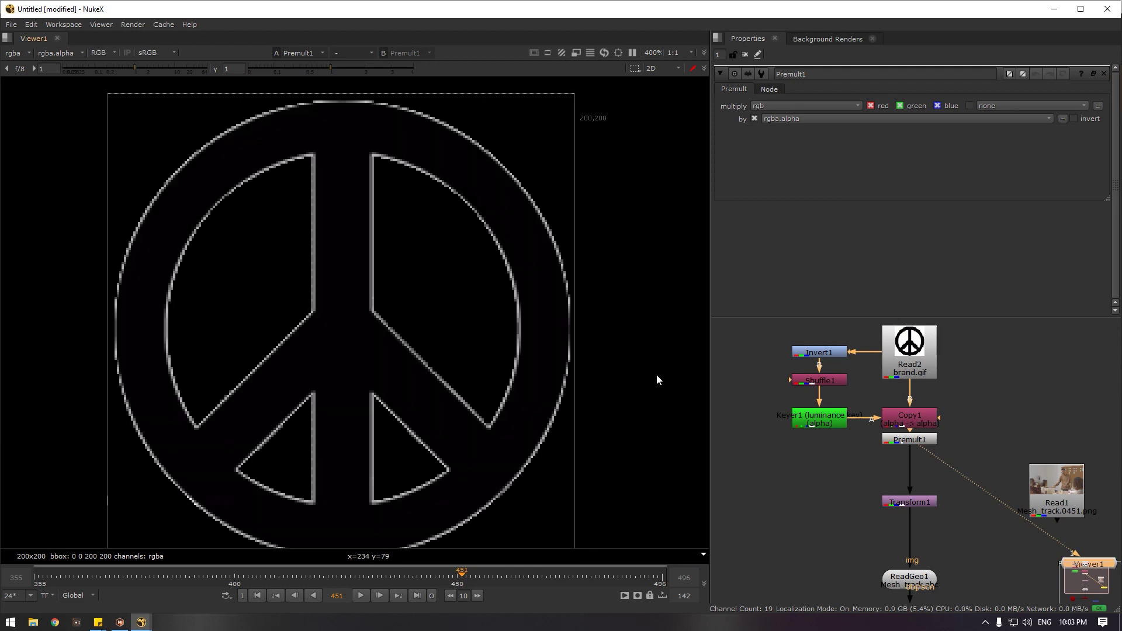
left_click(907, 417, "ctrl")
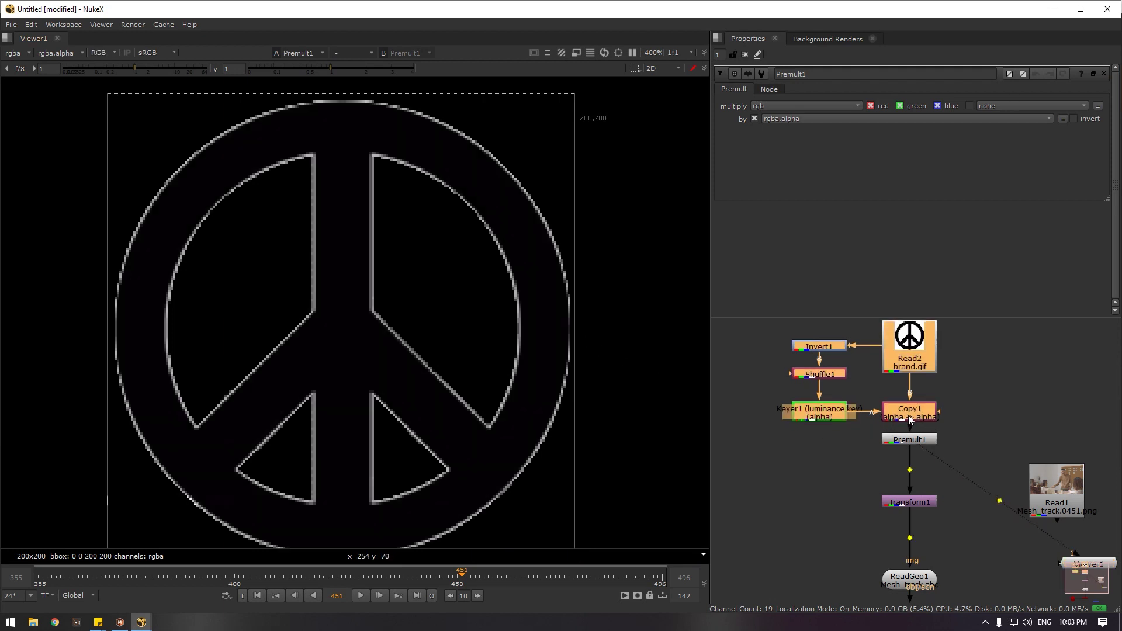
left_click_drag(929, 548, 924, 436)
left_click(927, 553)
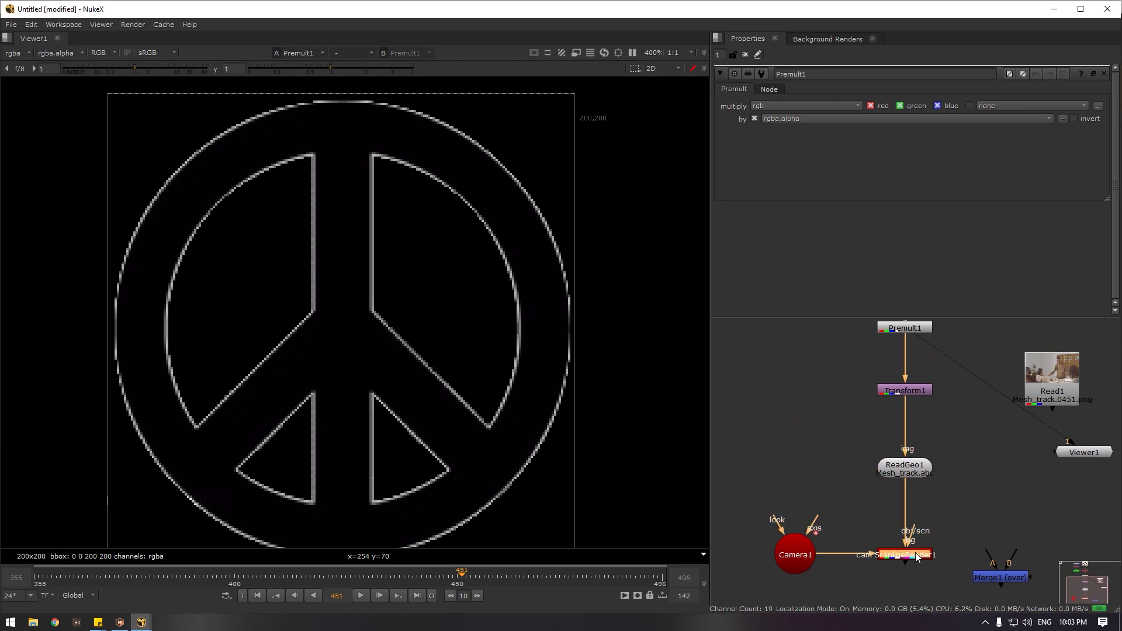
key("1")
scroll(444, 336, "up", 6)
scroll(381, 309, "up", 3)
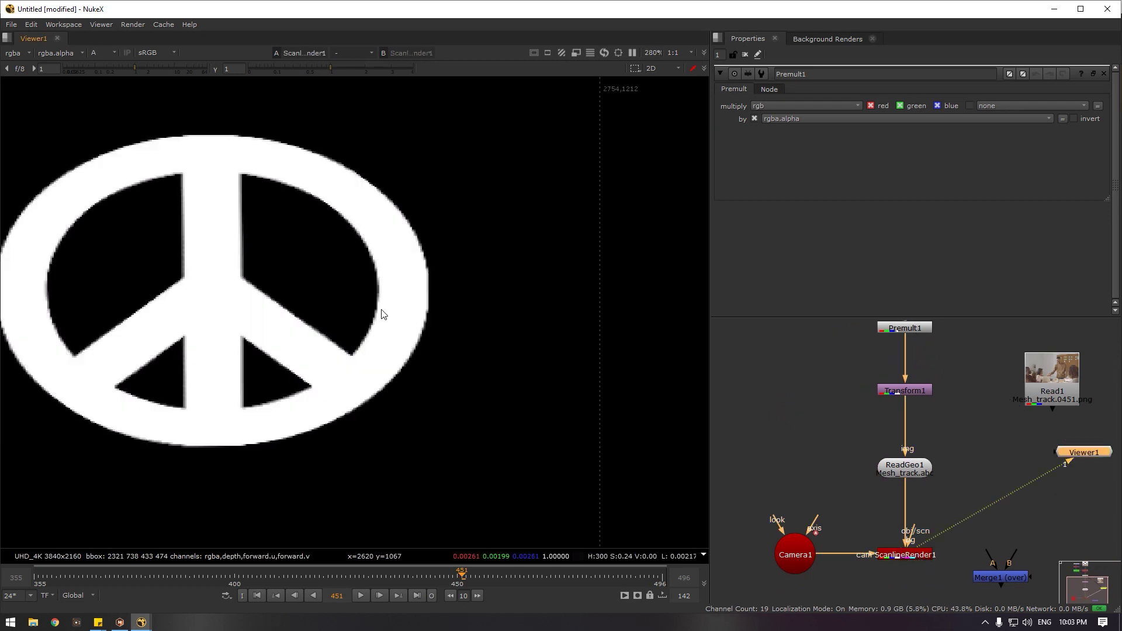
Insert a FilterErode node between the Copy and Premult nodes
left_click_drag(861, 418, 850, 466)
left_click(848, 462)
key("Tab")
type("ero")
key("Down")
key("Down")
key("Down")
key("Return")
left_click_drag(861, 462, 915, 437)
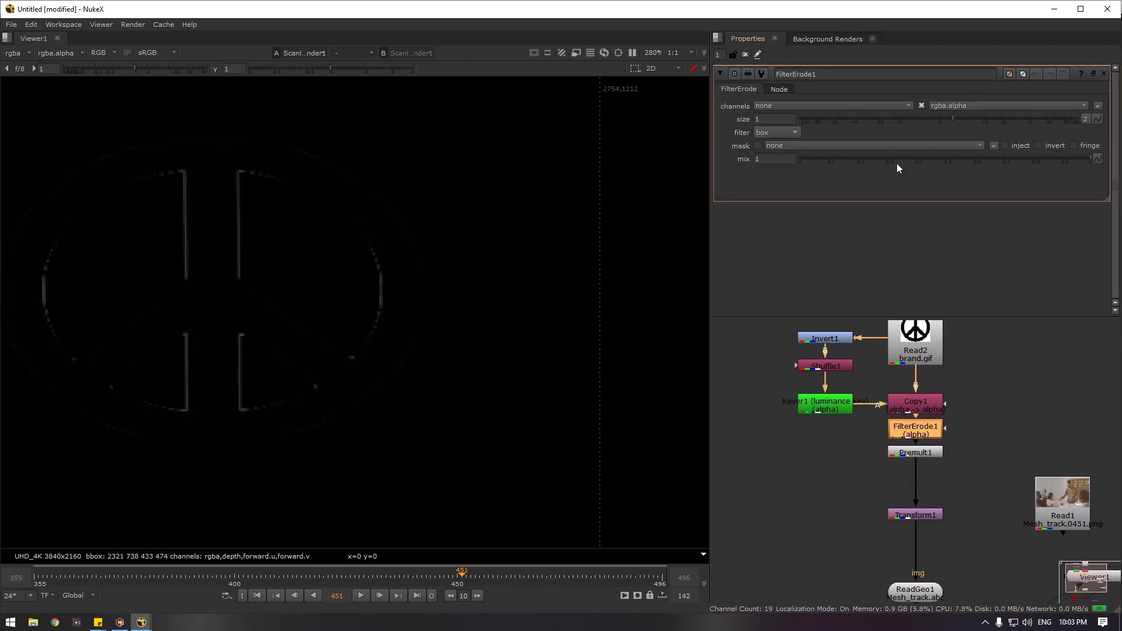
Set the FilterErode size to 2.2 on the alpha channel and check the logo's edges in the viewer
left_click_drag(951, 118, 962, 118)
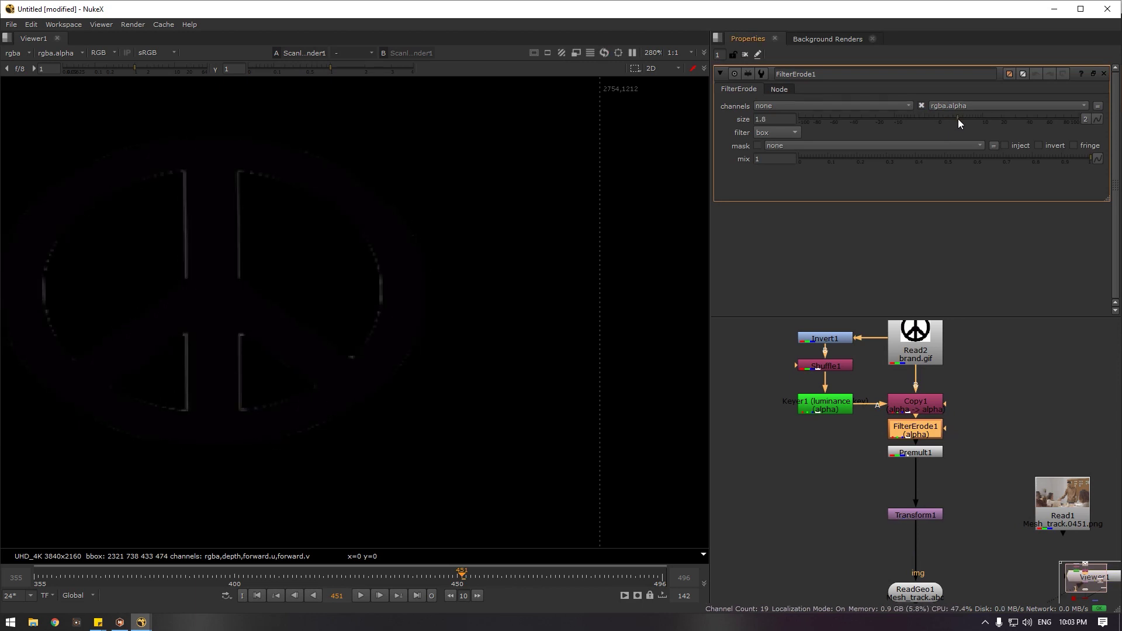
scroll(321, 338, "down", 3)
scroll(321, 334, "down", 1)
scroll(321, 334, "up", 3)
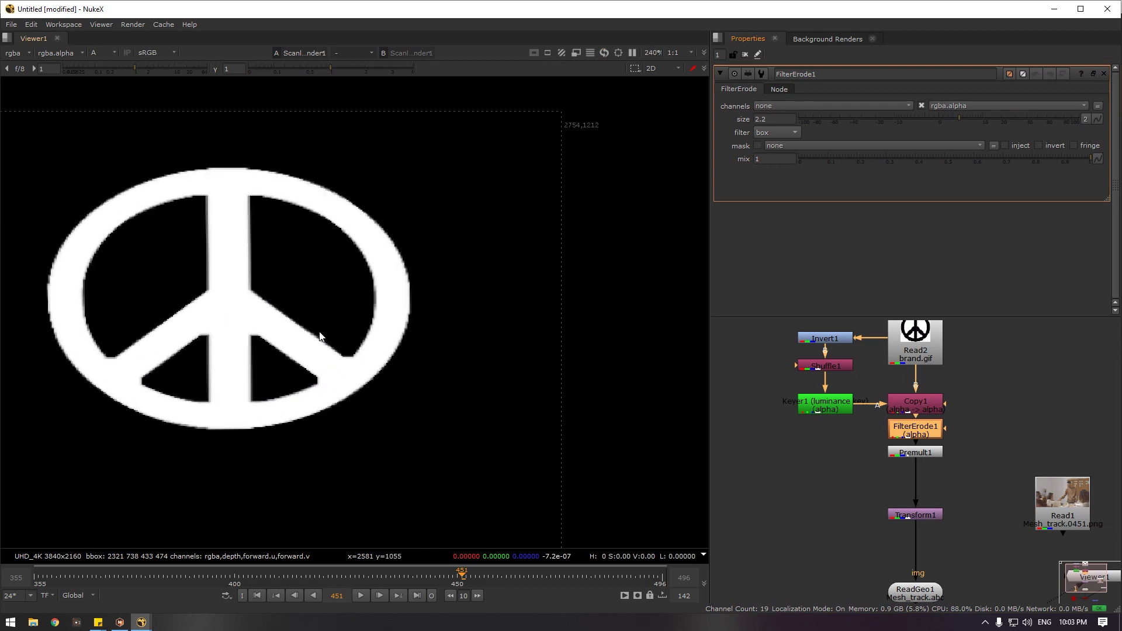
scroll(331, 326, "down", 5)
scroll(300, 244, "down", 2)
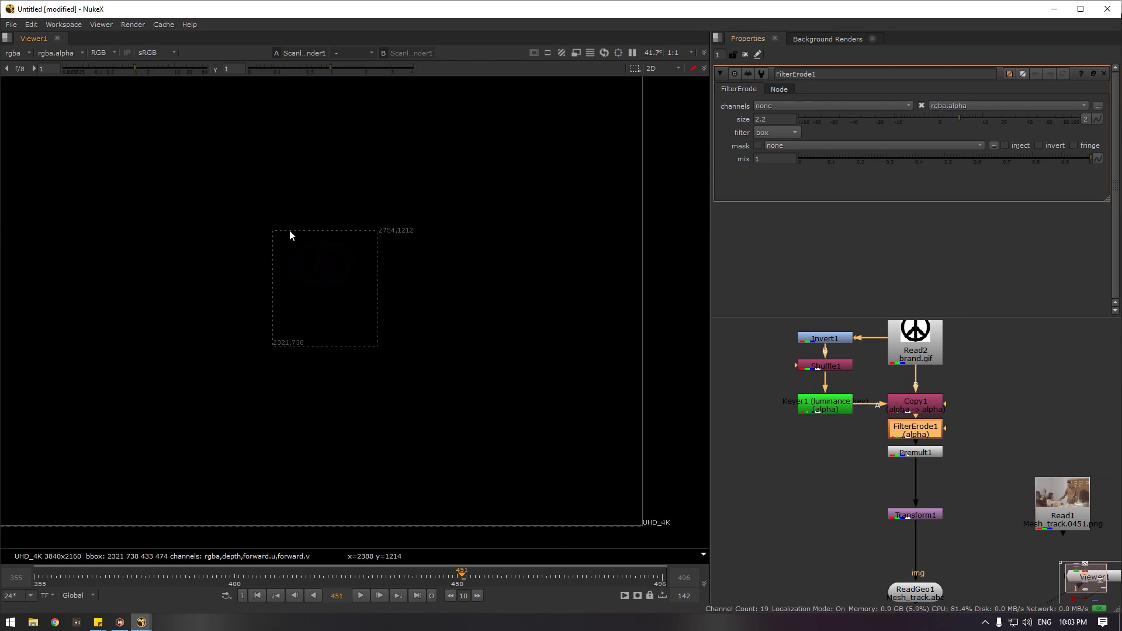
Connect the Merge node's B input to the footage Read node and its A input to ScanlineRender, placing it below the footage
scroll(935, 393, "down", 3)
left_click_drag(909, 363, 910, 377)
scroll(994, 432, "down", 2)
left_click_drag(991, 580, 1016, 389)
left_click(1010, 558)
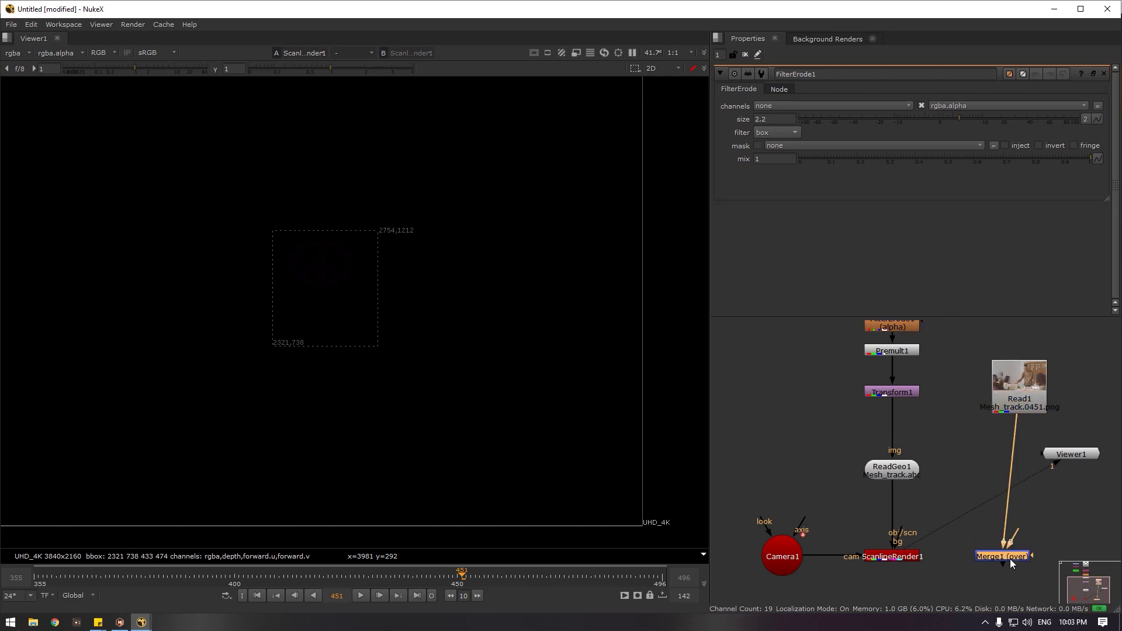
left_click_drag(992, 535, 1023, 550)
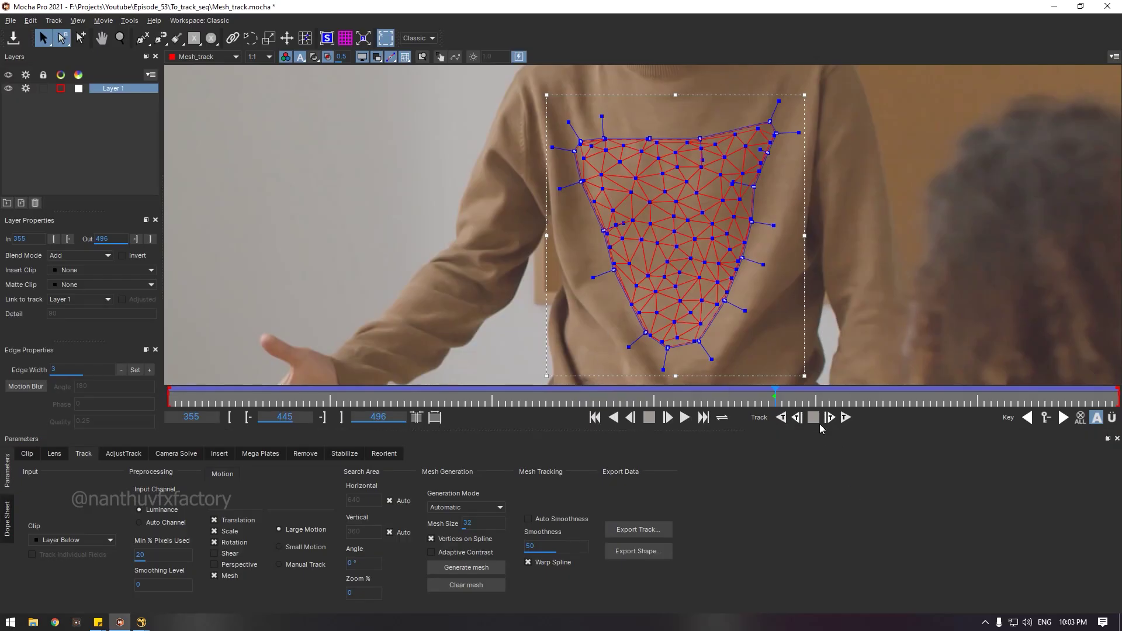
Return to NukeX from Mocha Pro, go to frame 445 and view the Merge output
left_click(141, 622)
left_click(341, 596)
type("445")
key("Return")
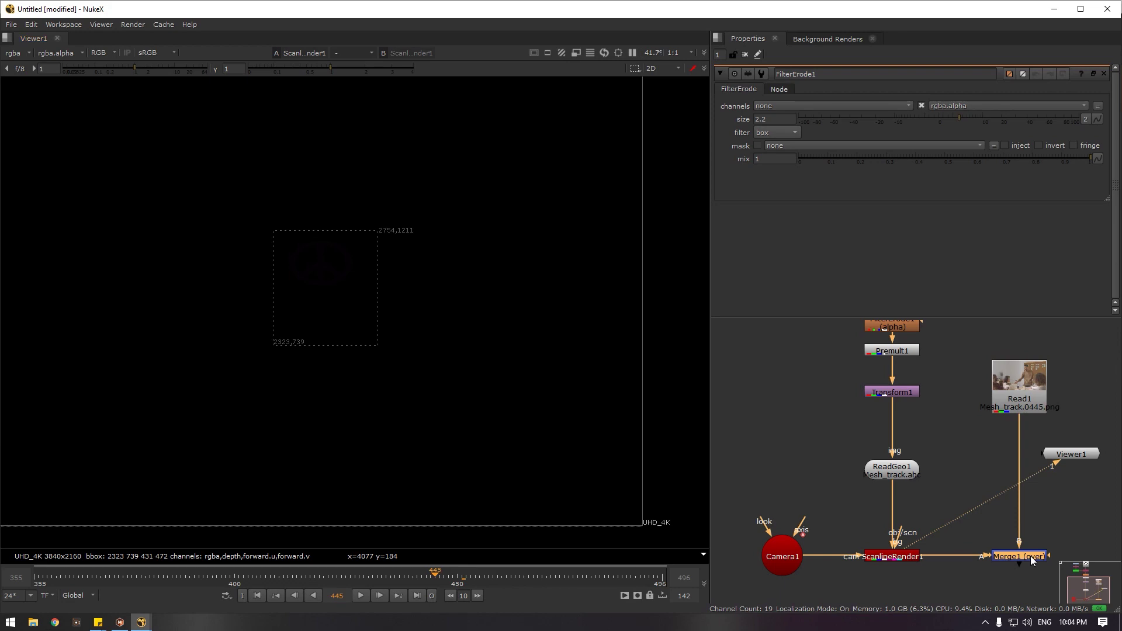
double_click(1030, 556)
key("1")
scroll(351, 275, "up", 4)
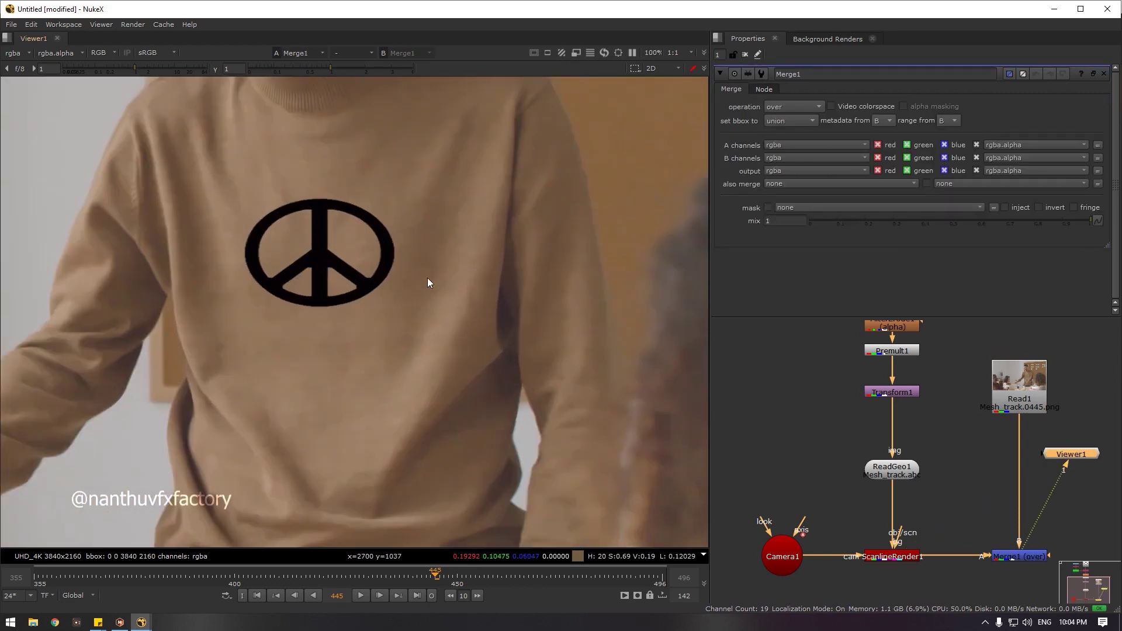
Set the logo Transform's translate to x 32 and y -10
scroll(409, 271, "up", 3)
double_click(890, 431)
scroll(516, 320, "down", 2)
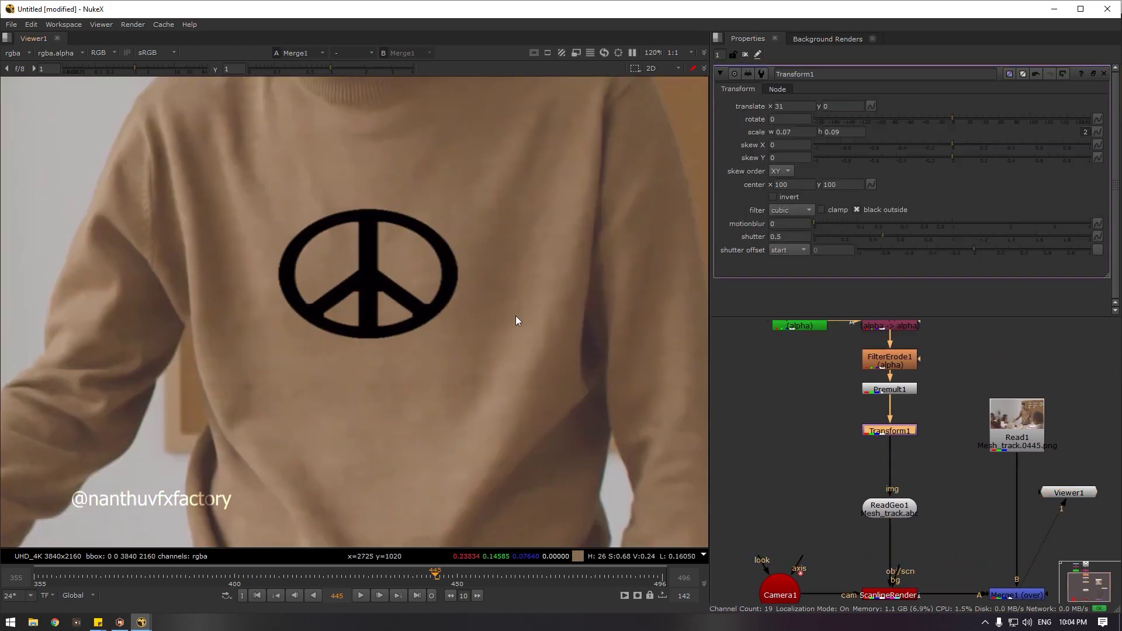
left_click(782, 106)
key("Up")
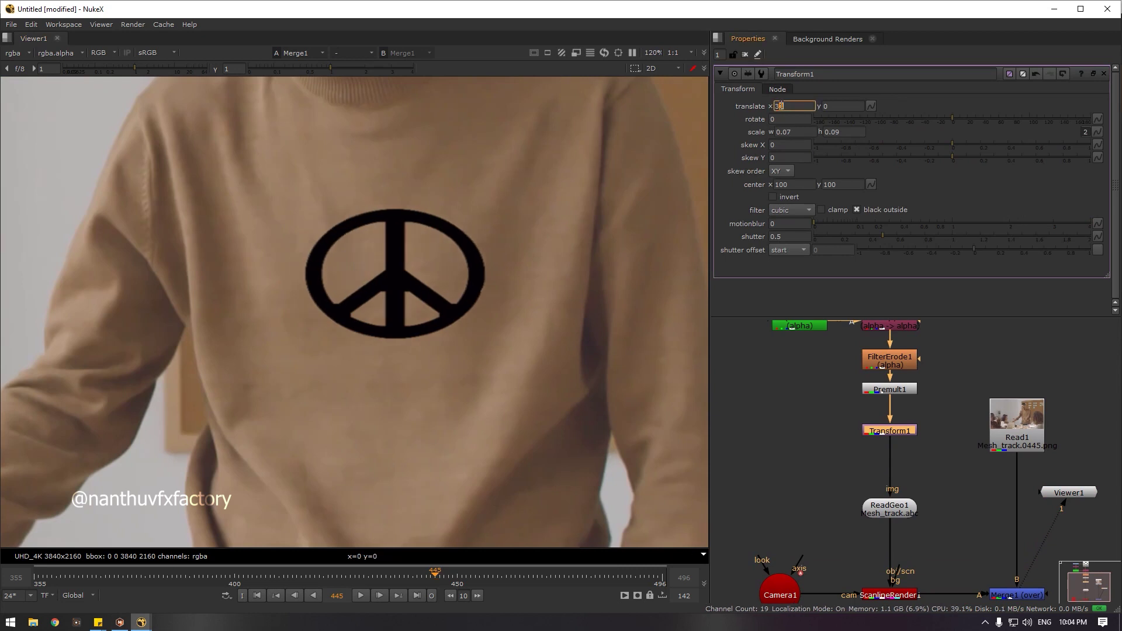
key("Tab")
key("Down")
key("Down")
key("Down")
key("Down")
key("Down")
key("Down")
key("Down")
key("Down")
key("Down")
key("Down")
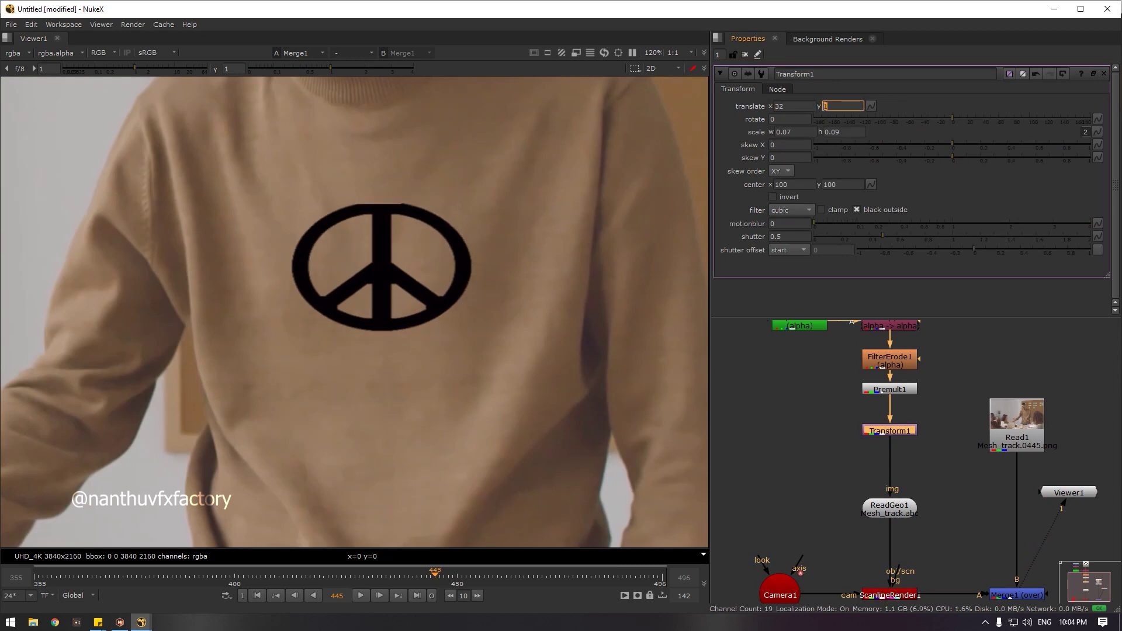
scroll(504, 243, "down", 4)
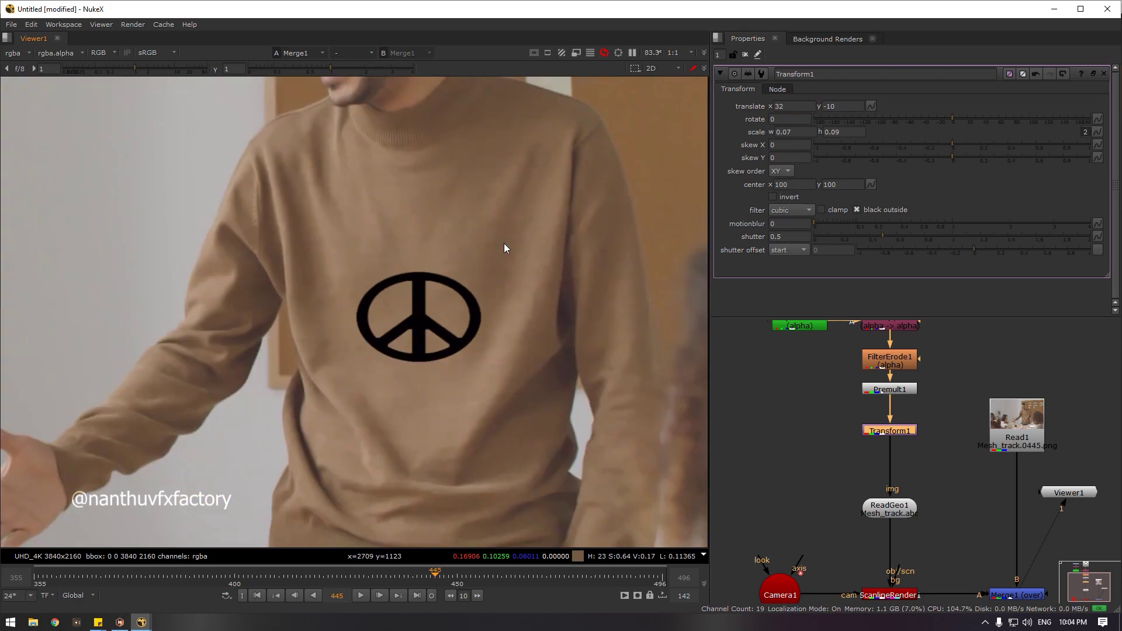
Set the logo Transform's scale to width 0.069 and height 0.12
left_click(842, 132)
key("Up")
key("Up")
key("Up")
left_click(788, 132)
key("Up")
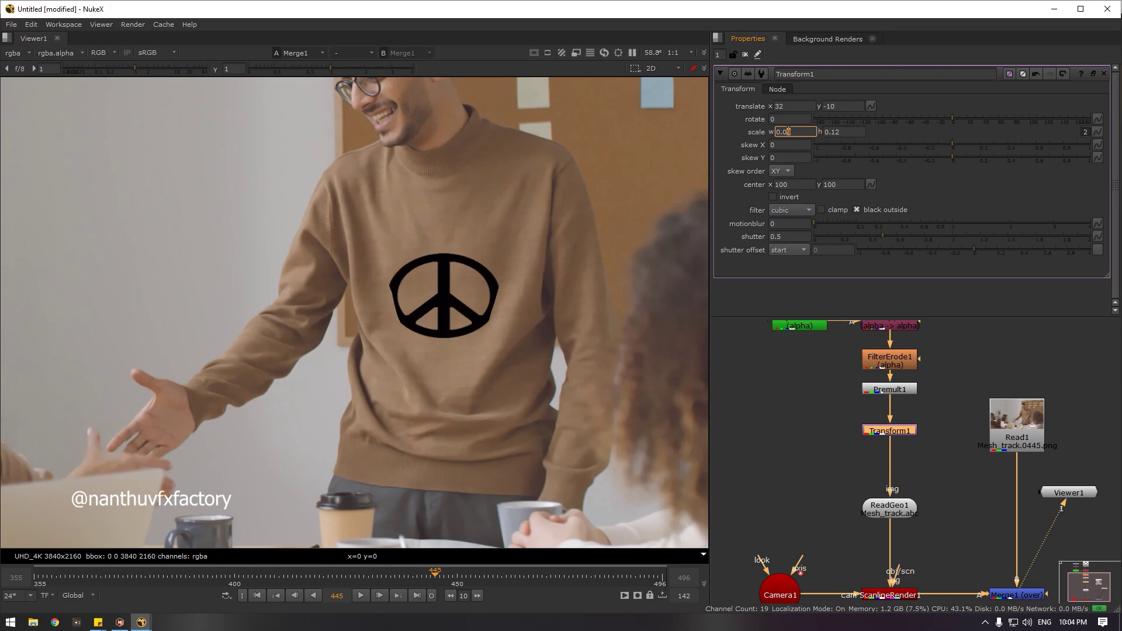
key("Down")
scroll(500, 264, "down", 2)
scroll(497, 277, "up", 1)
Raise the logo on the sweater by setting the Transform's y translate to -7
left_click(833, 106)
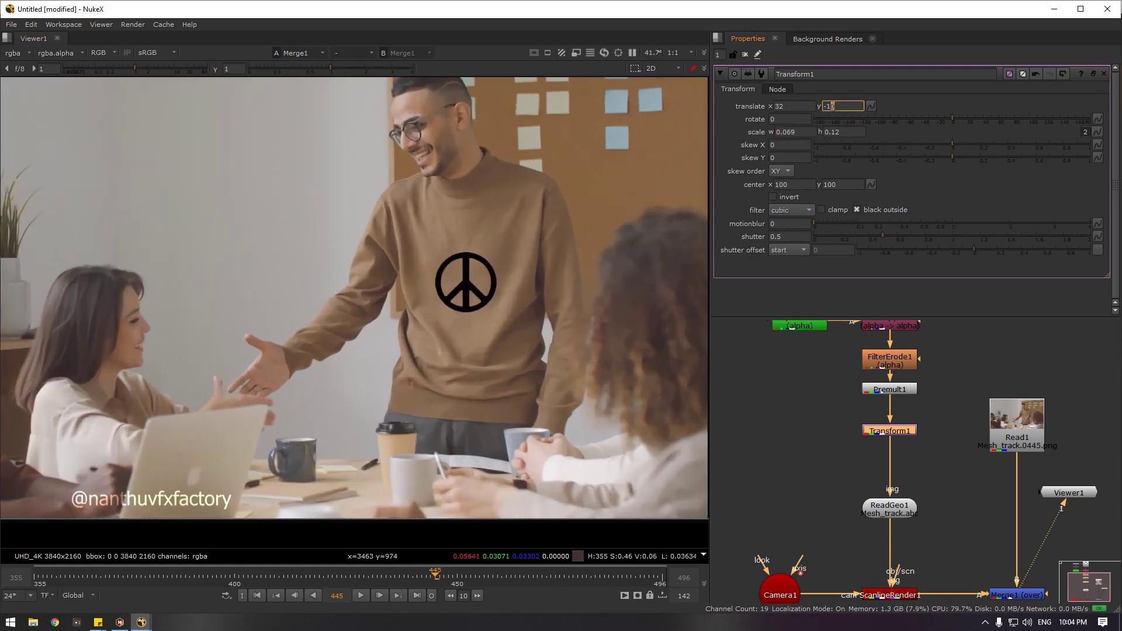
key("Up")
key("Up")
key("Up")
scroll(461, 297, "up", 1)
scroll(476, 312, "down", 1)
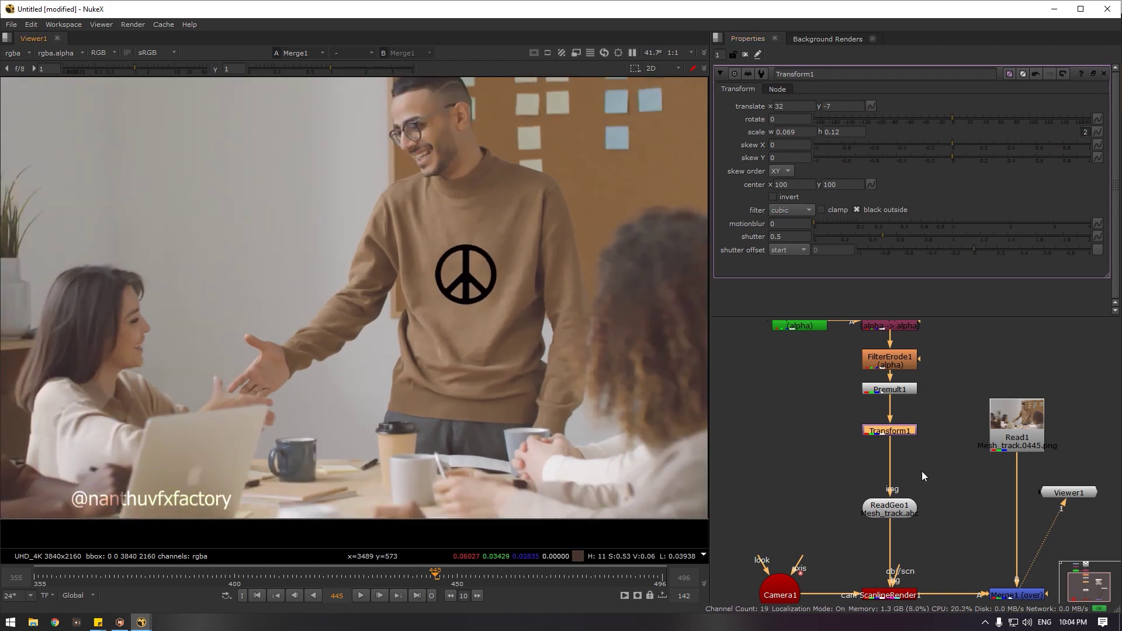
Insert a Grade node between ScanlineRender and Merge, arranging it directly below ScanlineRender and level with the Merge
key("g")
left_click_drag(909, 471, 944, 480)
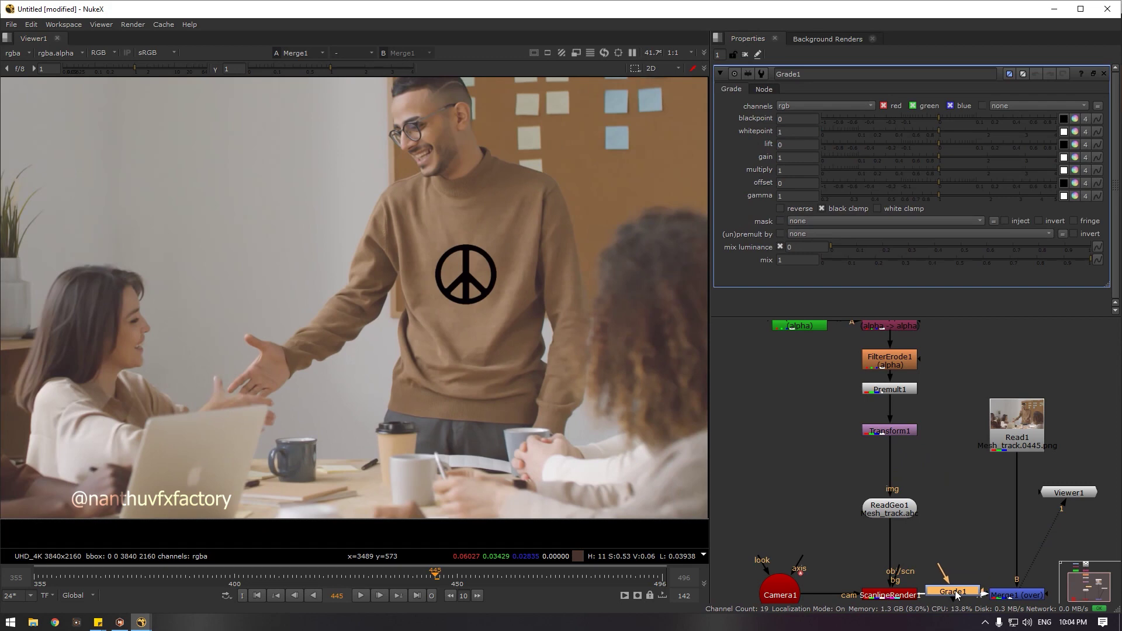
left_click_drag(955, 591, 955, 590)
left_click(872, 547)
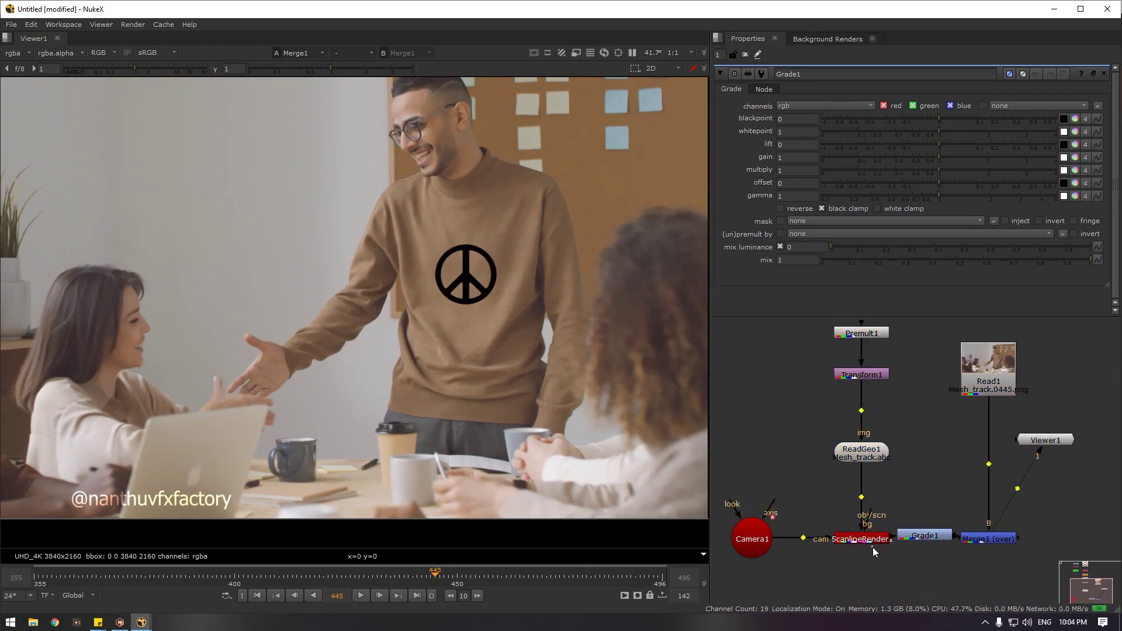
left_click(870, 538, "ctrl")
left_click_drag(869, 539, 865, 478)
left_click_drag(913, 536, 844, 538)
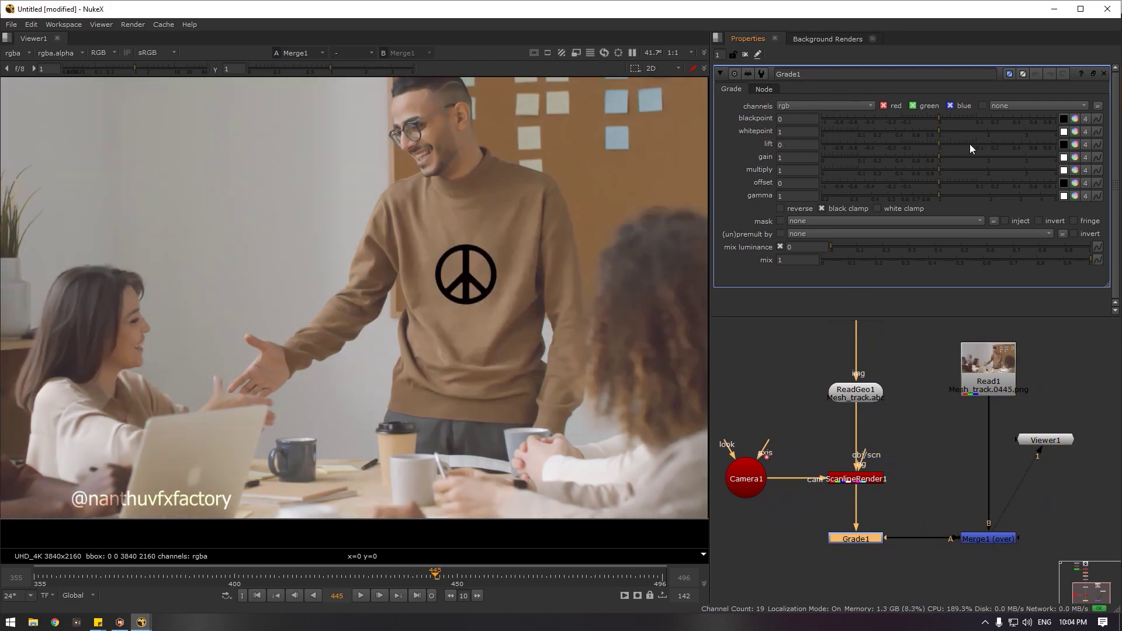
Set the Grade's channels to rgba, gain to 0.75 and gamma to 1.34 to blend the logo into the fabric
left_click(825, 105)
left_click(816, 166)
left_click(941, 148)
mouse_move(940, 145)
left_mouse_down()
mouse_move(967, 146)
mouse_move(945, 145)
left_mouse_up()
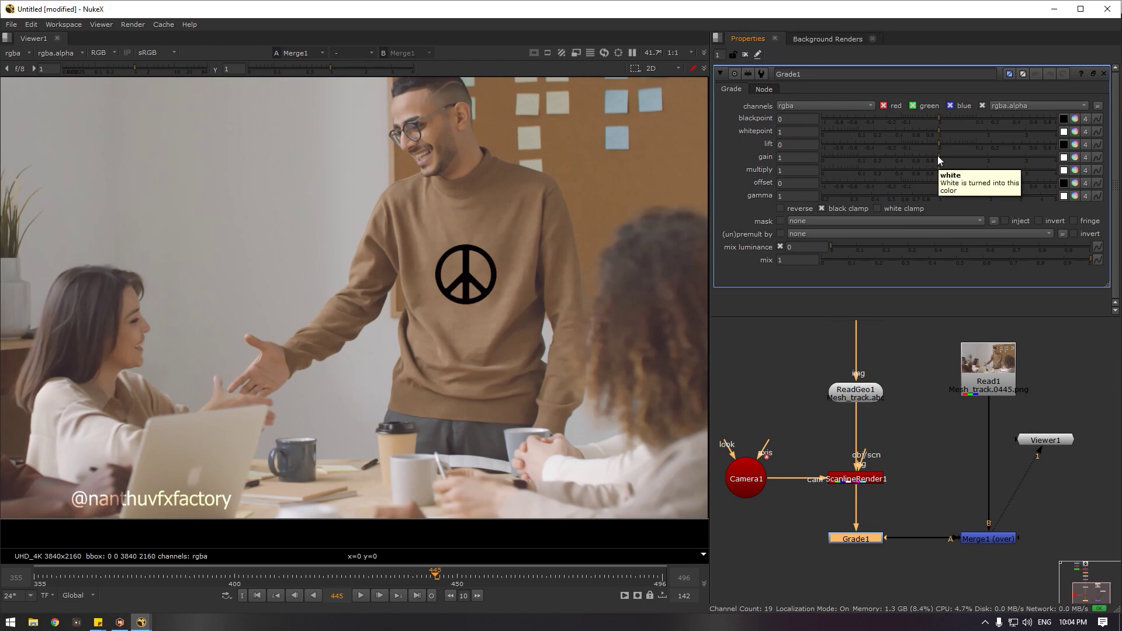
left_click_drag(938, 155, 961, 203)
scroll(450, 287, "down", 2)
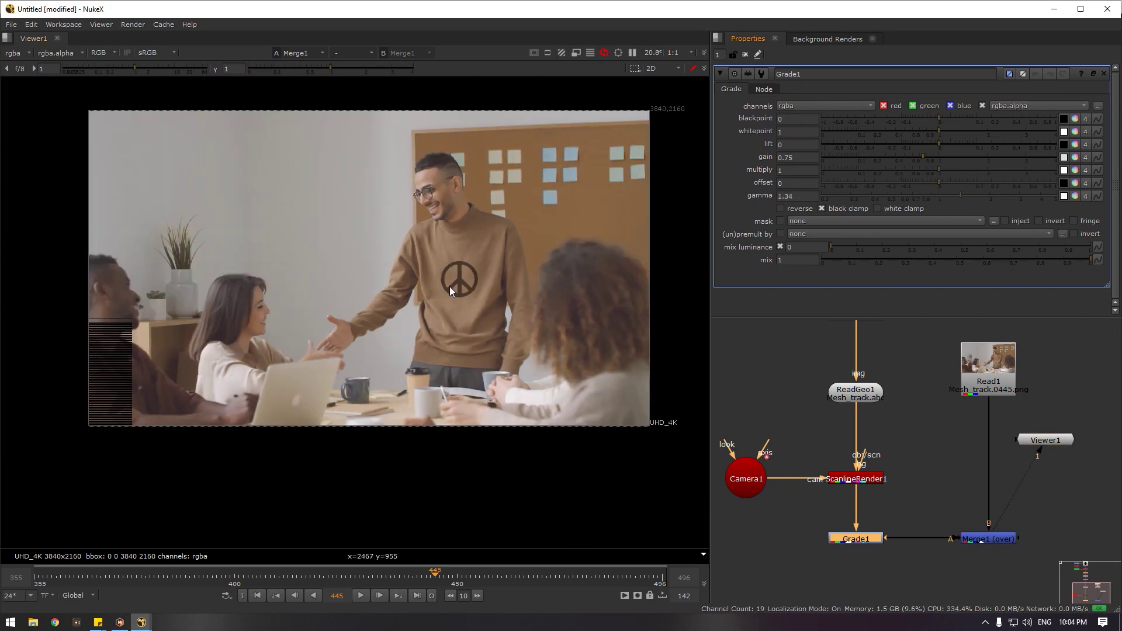
scroll(484, 286, "up", 5)
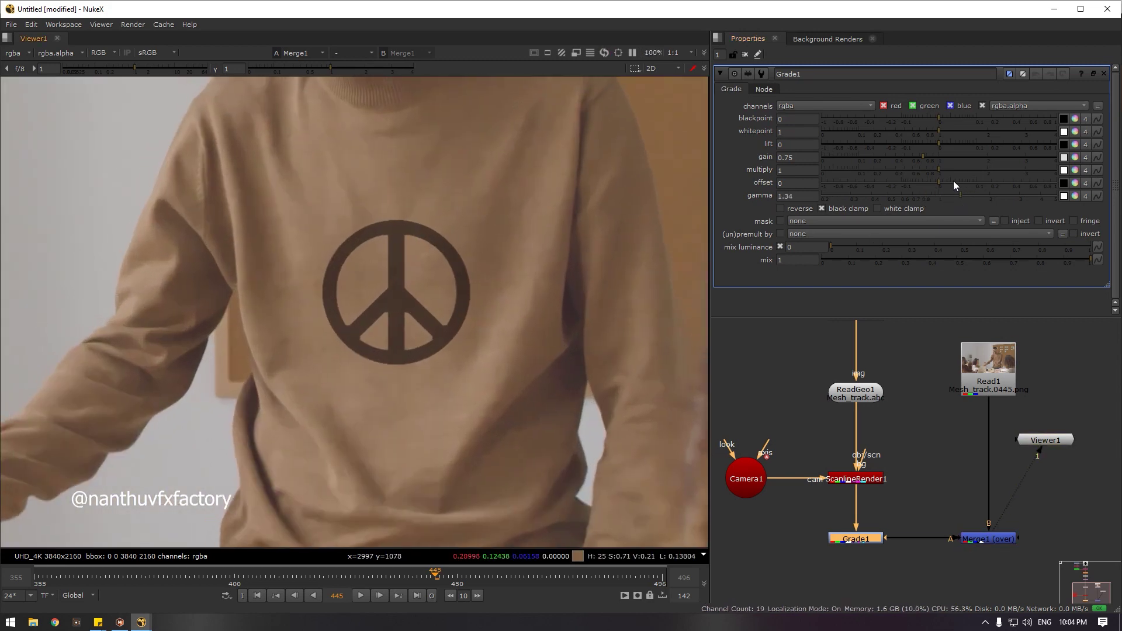
Set the Grade's multiply to 1.04, check the logo up close and play the composite from frame 445
mouse_move(938, 170)
left_mouse_down()
mouse_move(923, 170)
mouse_move(962, 173)
mouse_move(940, 173)
left_mouse_up()
scroll(426, 261, "up", 3)
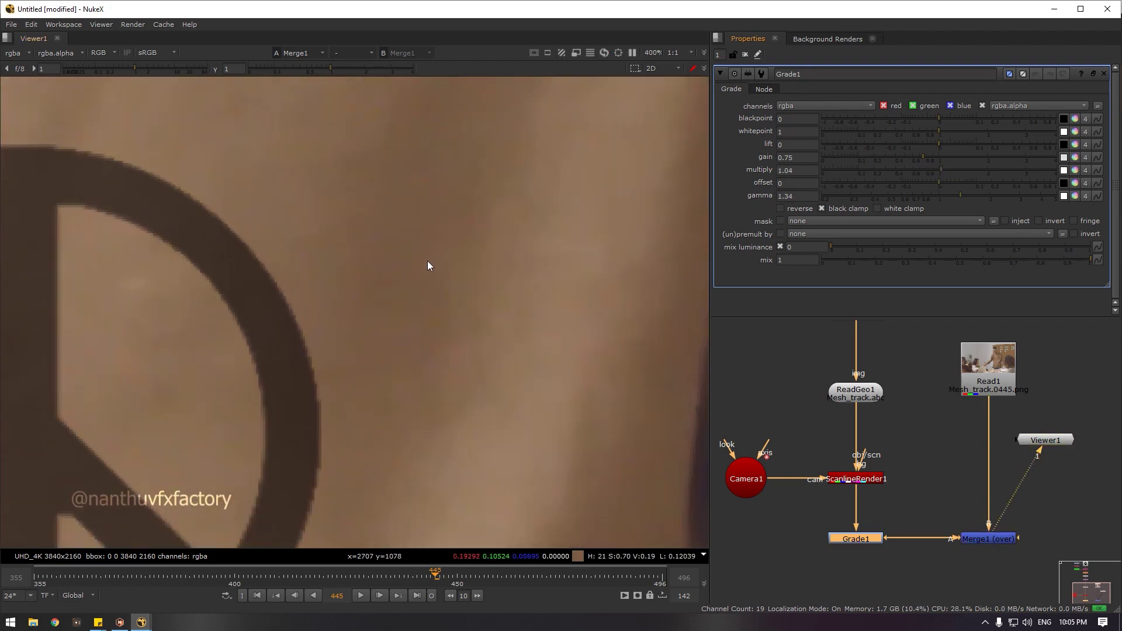
scroll(427, 261, "down", 5)
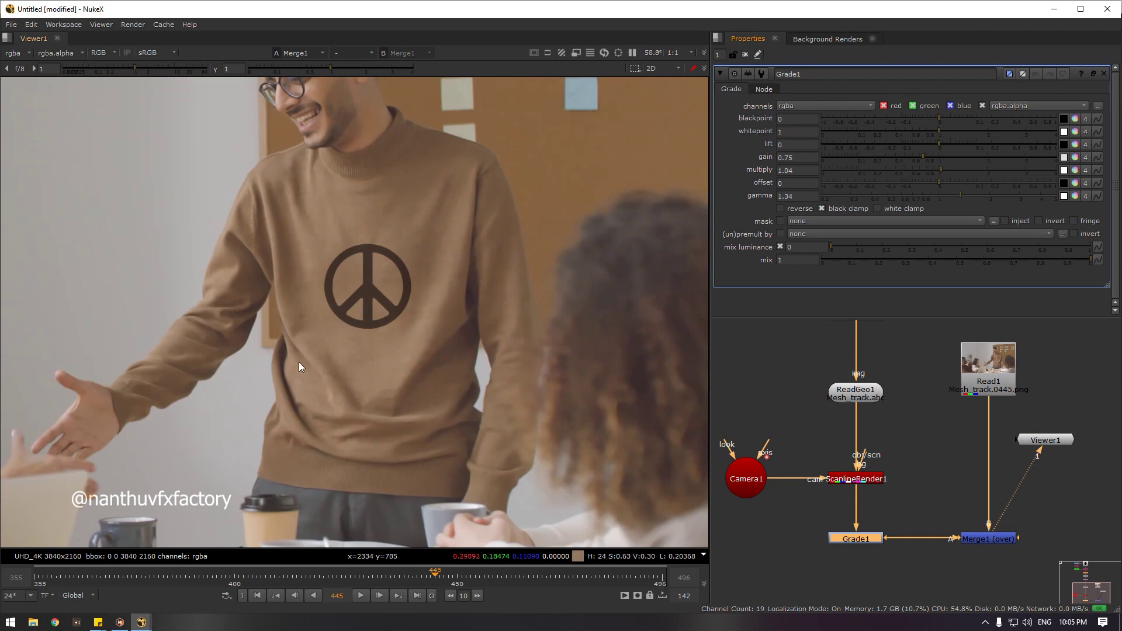
scroll(430, 264, "down", 2)
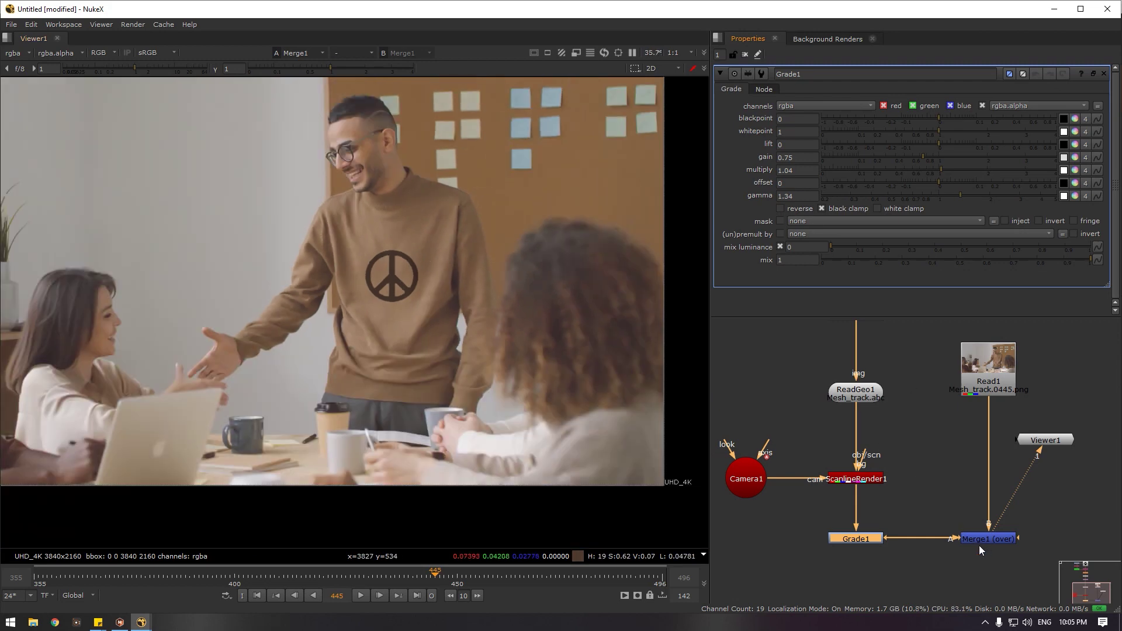
left_click_drag(427, 343, 451, 358)
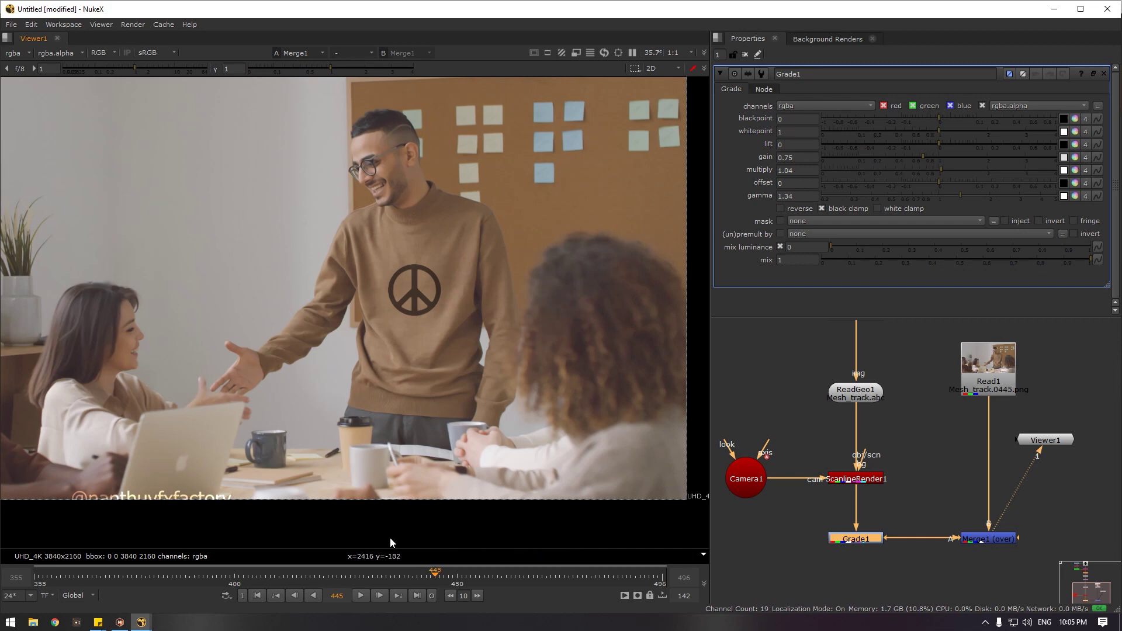
left_click(360, 595)
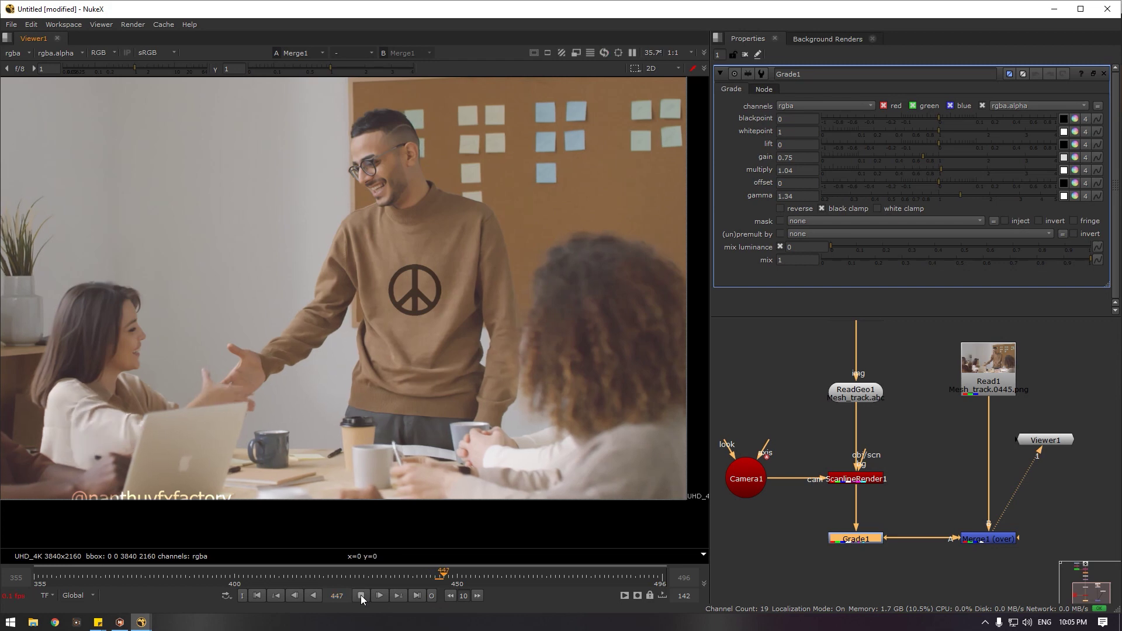